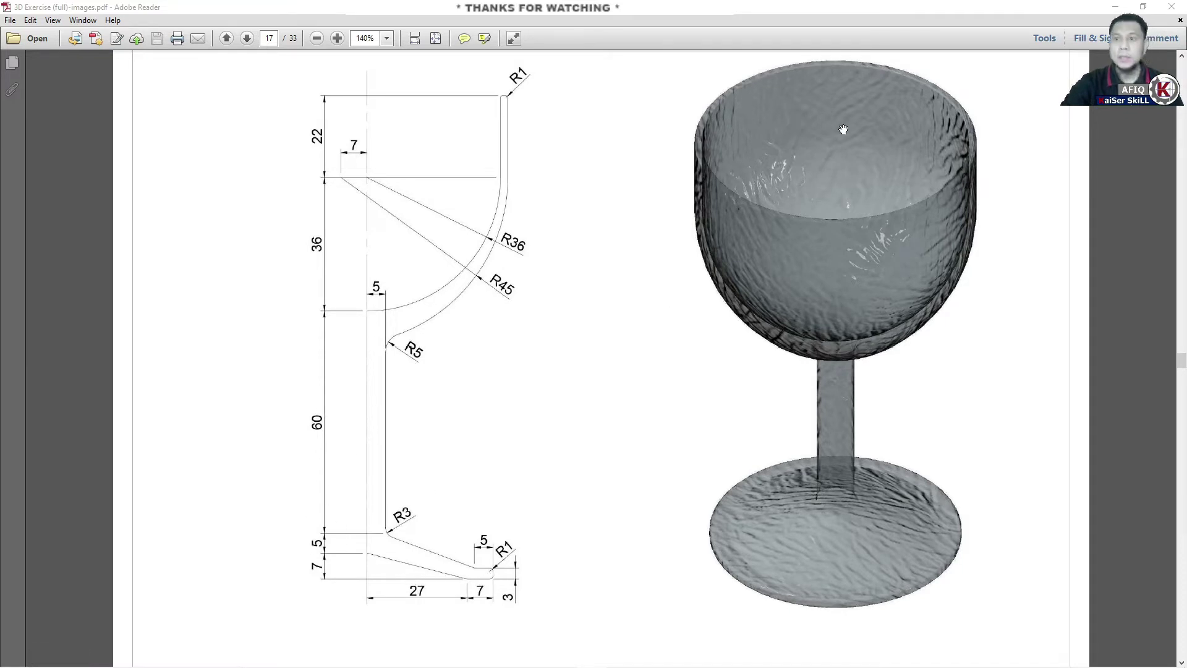
Step: Minimize the Adobe Reader reference PDF to bring back the blank AutoCAD drawing
click(1116, 9)
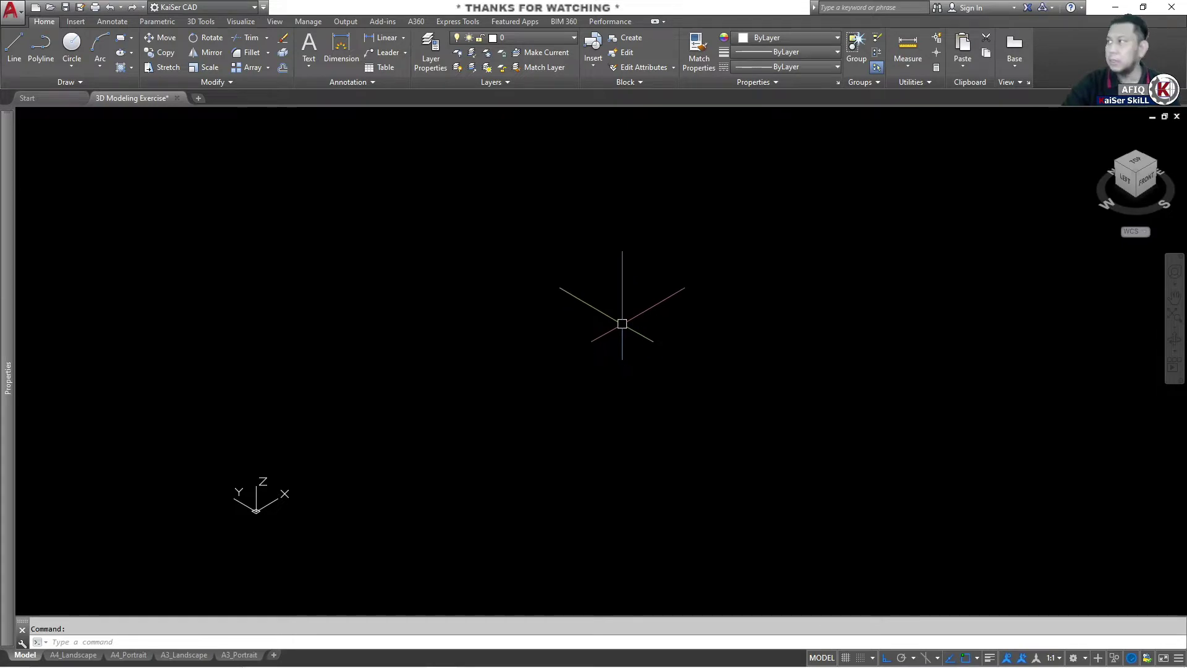
Step: Try the Top, Home and Front ViewCube views of the empty drawing
click(1136, 163)
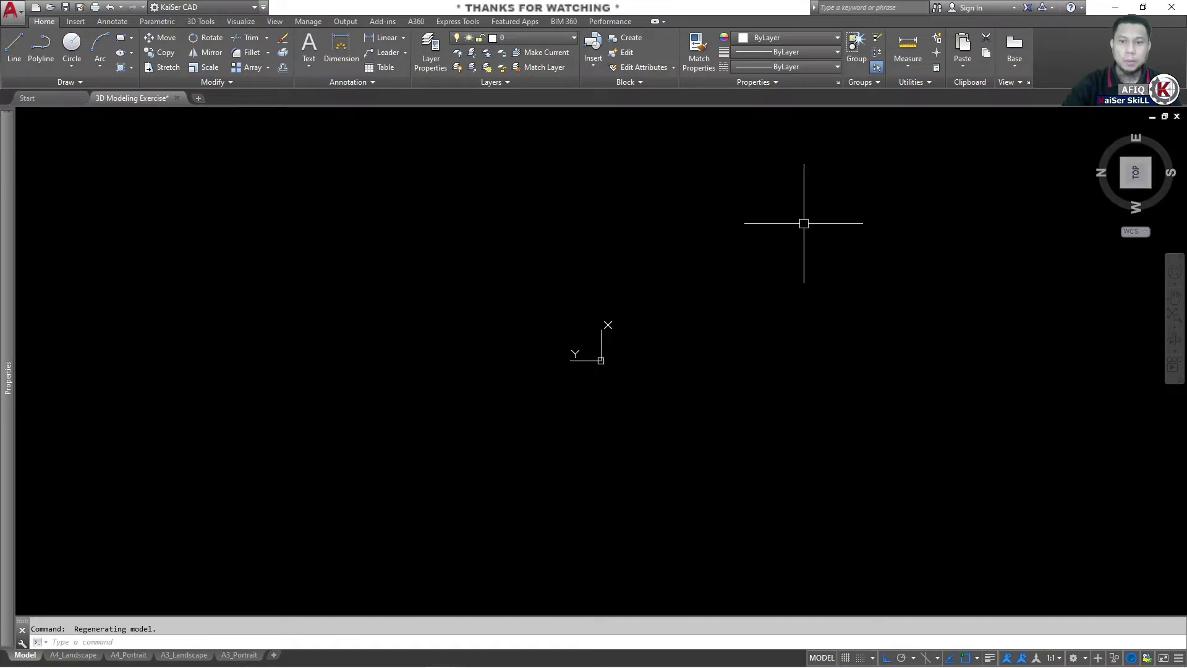
click(1096, 132)
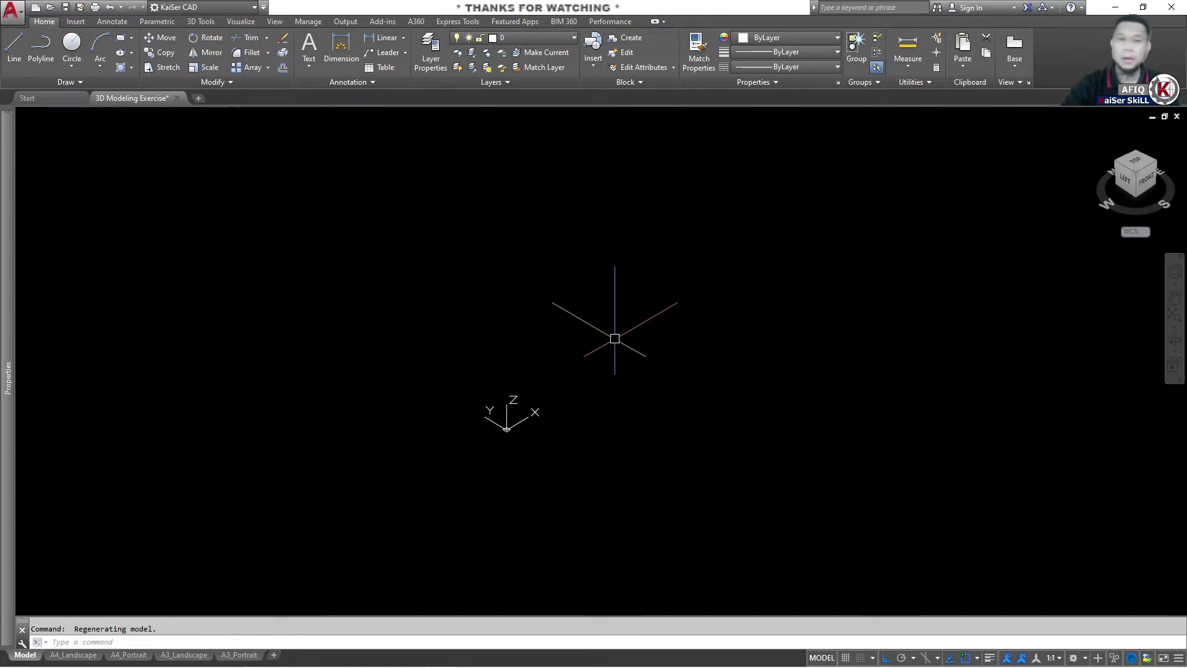
middle_drag(690, 331, 586, 362)
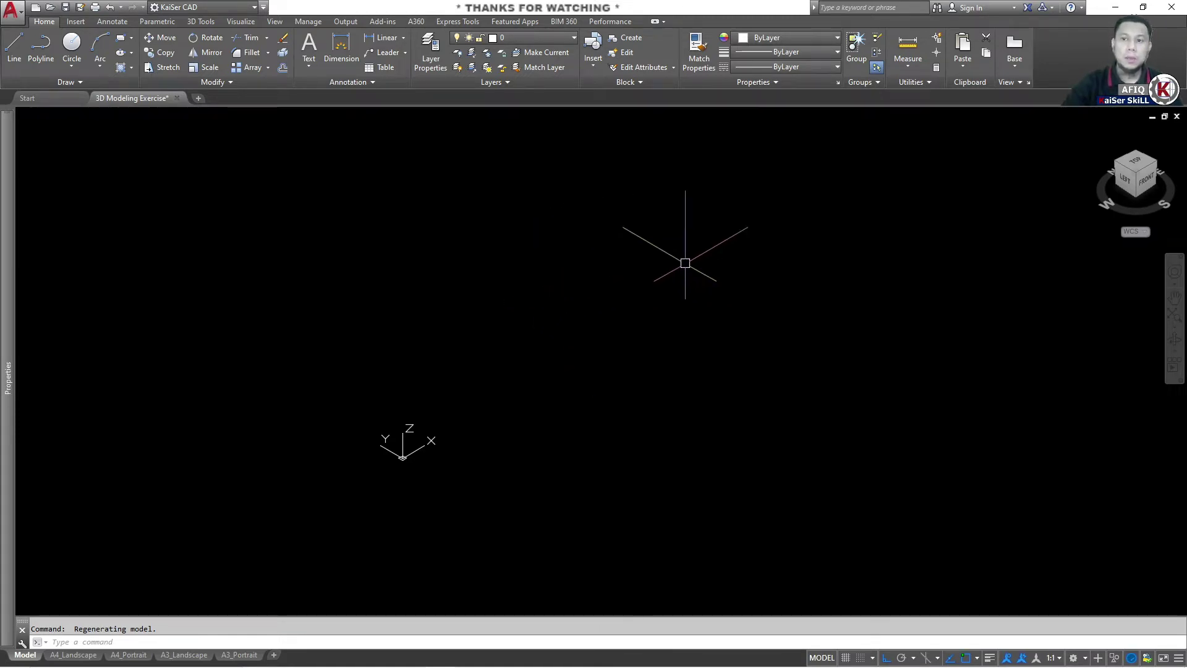
click(1147, 183)
text(ucs)
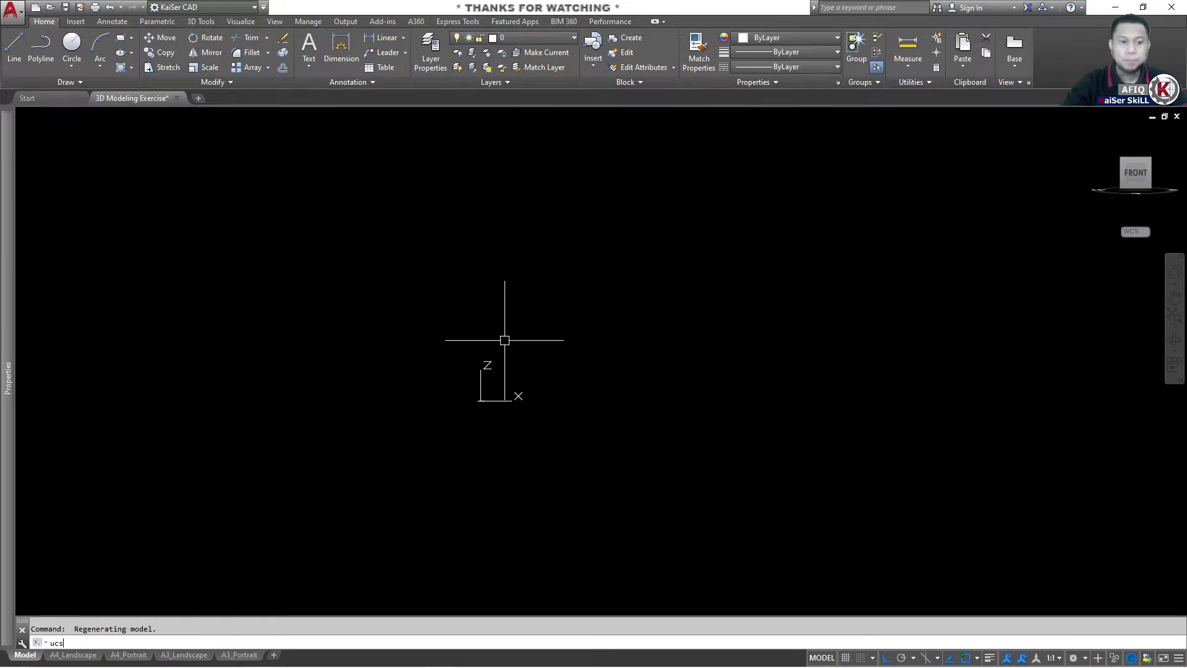
Step: Align the UCS to the view, reset it to World, then switch to the Front preset view
key(Return)
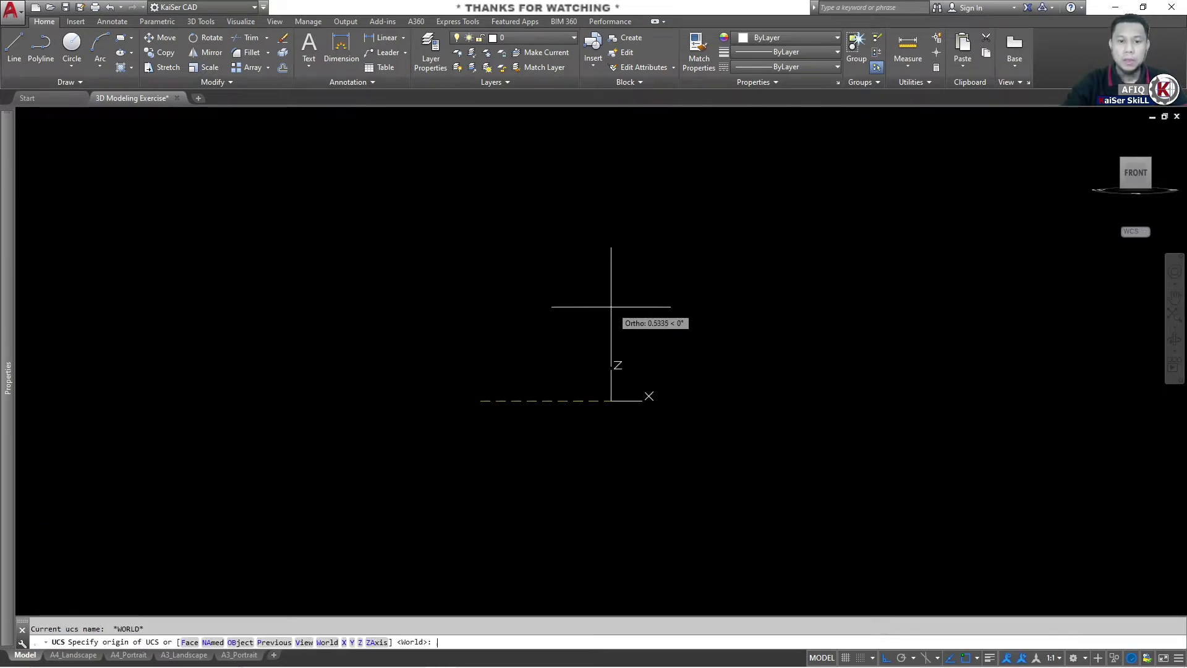
text(v)
key(Return)
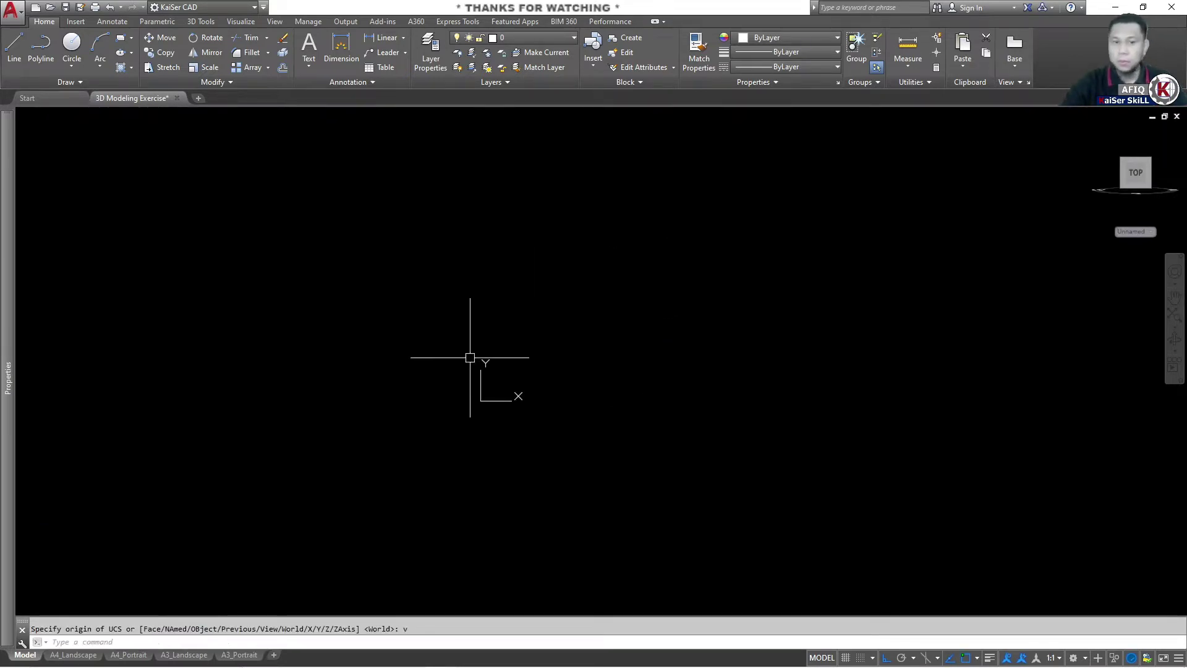
key(Escape)
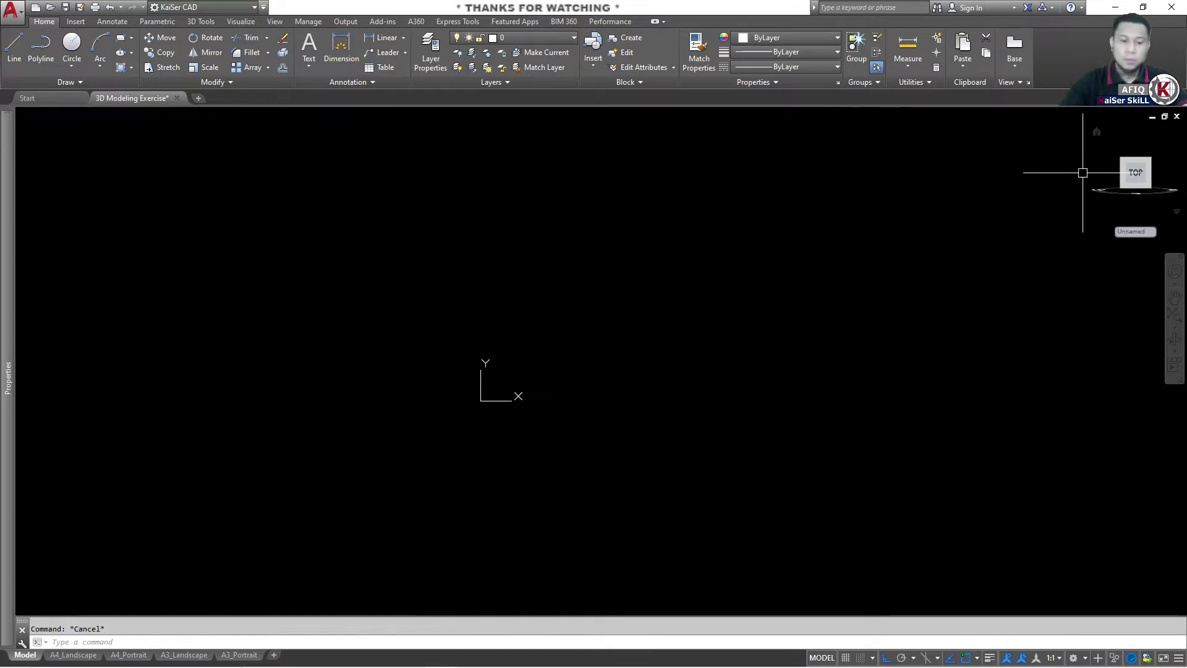
text(ucs)
key(Return)
key(Return)
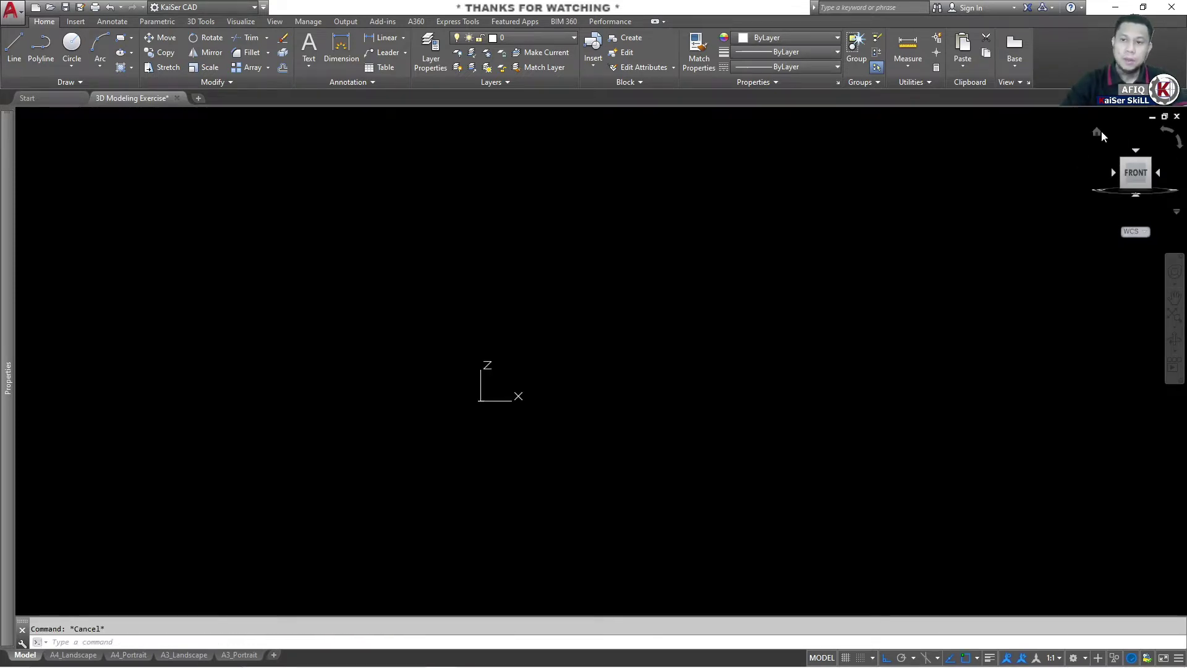
click(1100, 133)
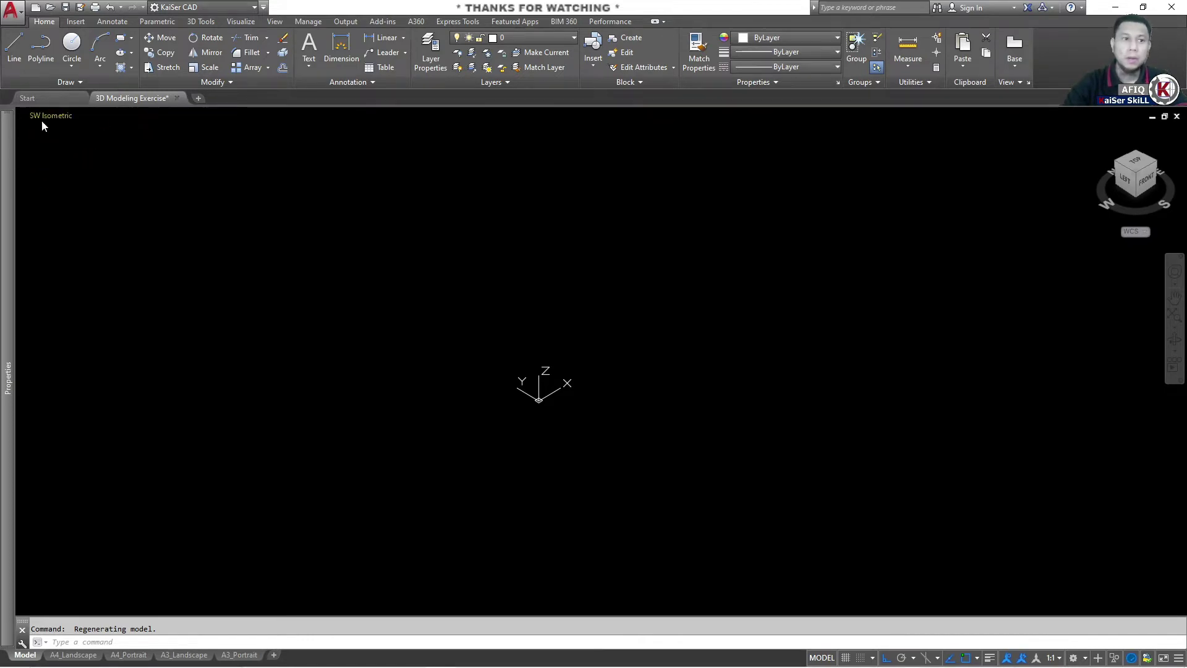
click(39, 118)
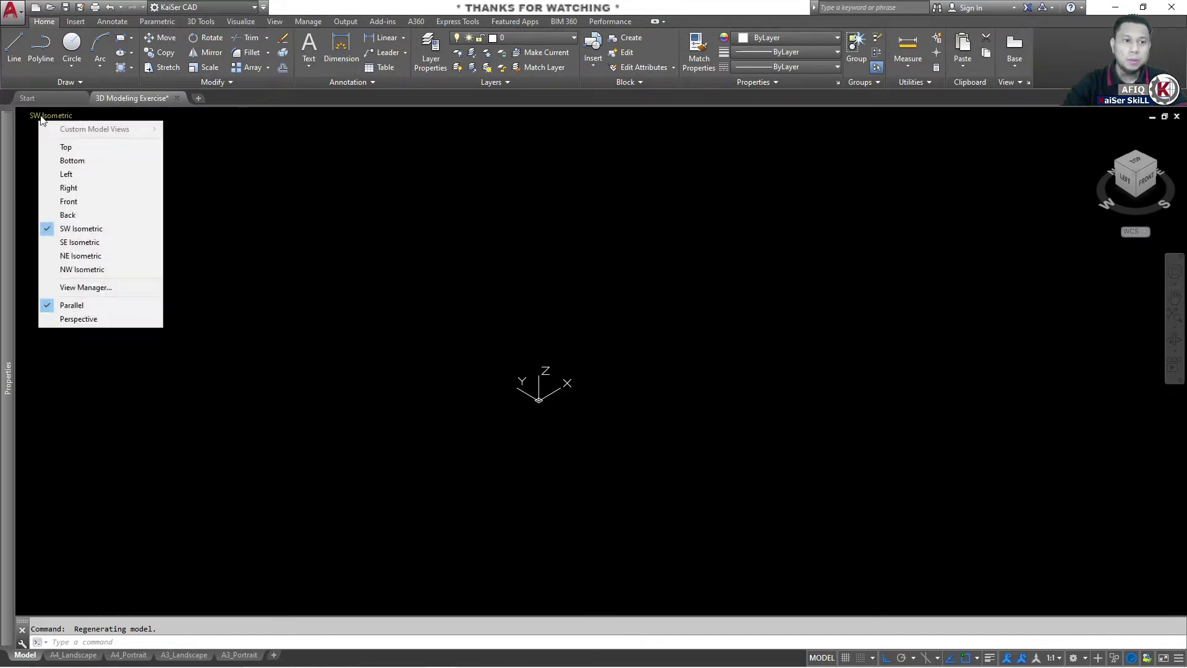
click(68, 204)
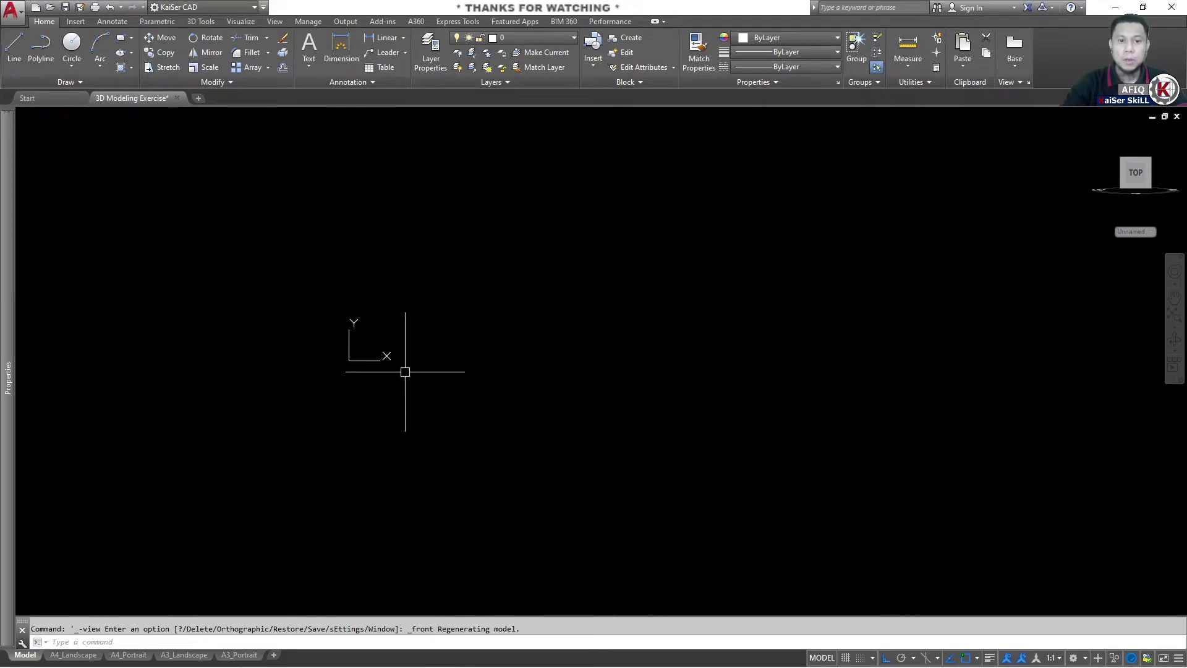
Step: Pan the origin lower left and draw the 3-unit vertical line of the base
middle_drag(503, 299, 424, 378)
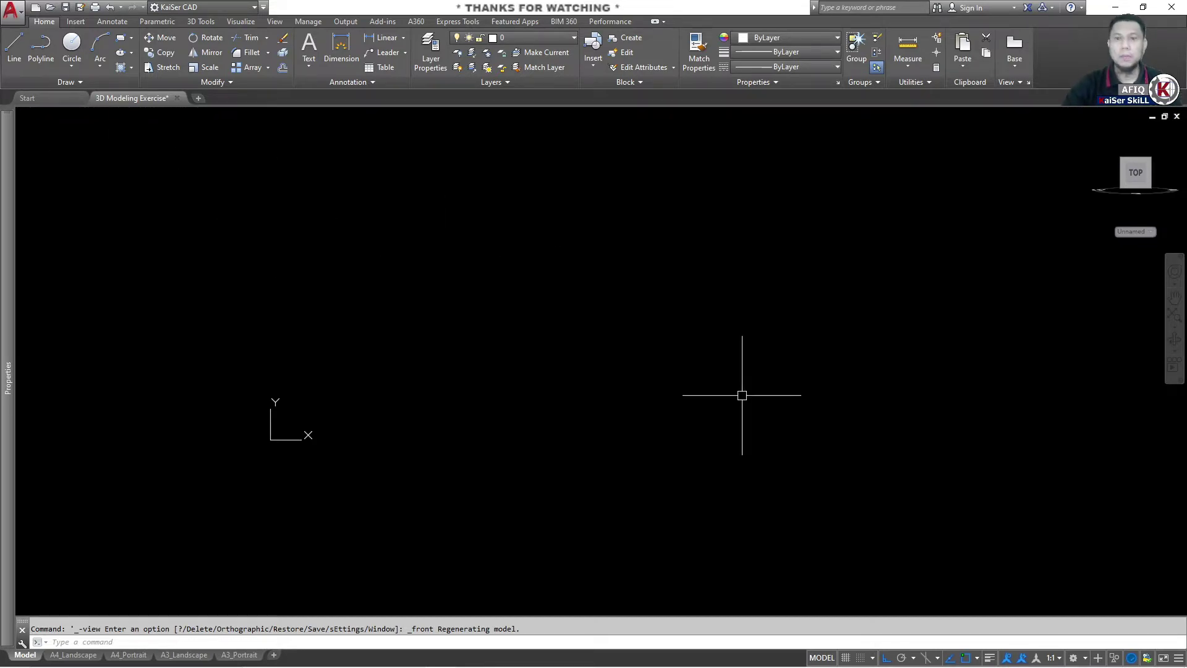
middle_drag(747, 392, 695, 448)
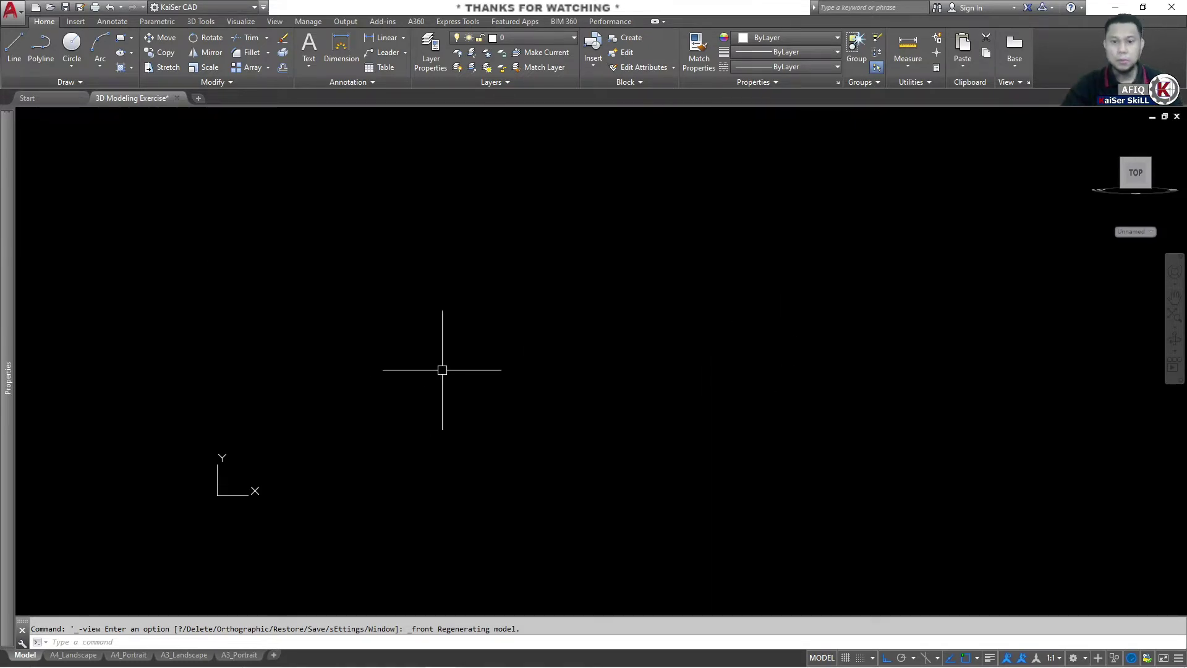
key(Escape)
text(1)
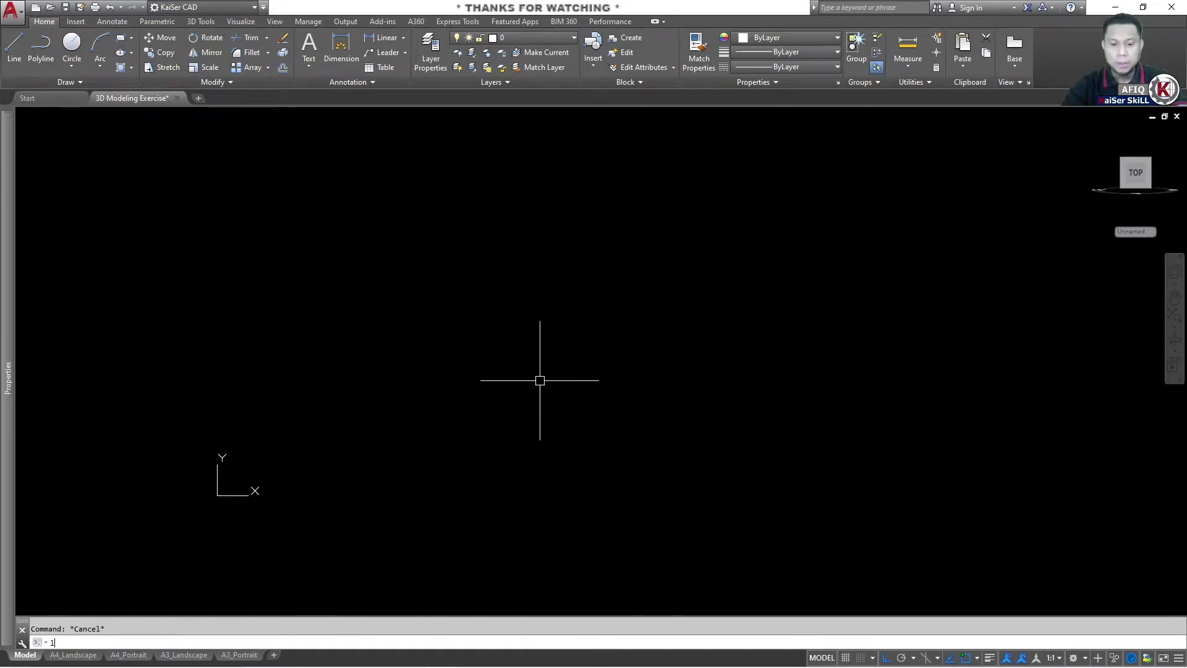
key(Return)
click(784, 332)
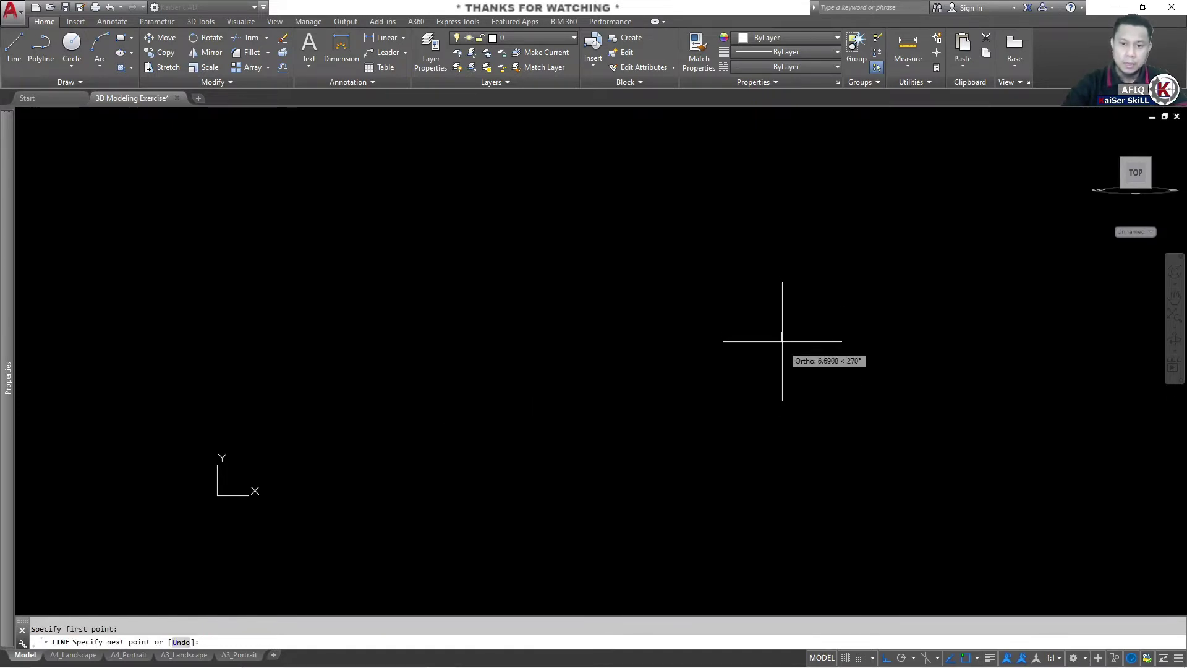
text(3)
key(Return)
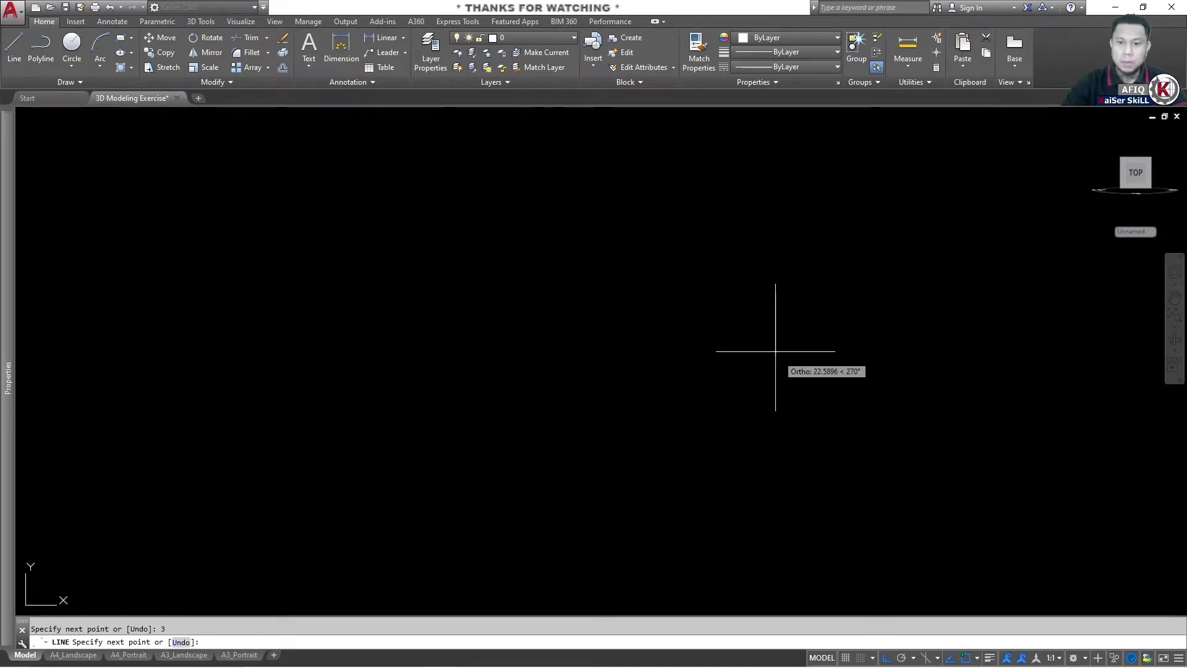
Step: Continue the line with 7-unit and 27-unit horizontal segments and finish it
middle_drag(787, 265, 556, 539)
scroll(583, 501, up, 10)
scroll(605, 484, down, 8)
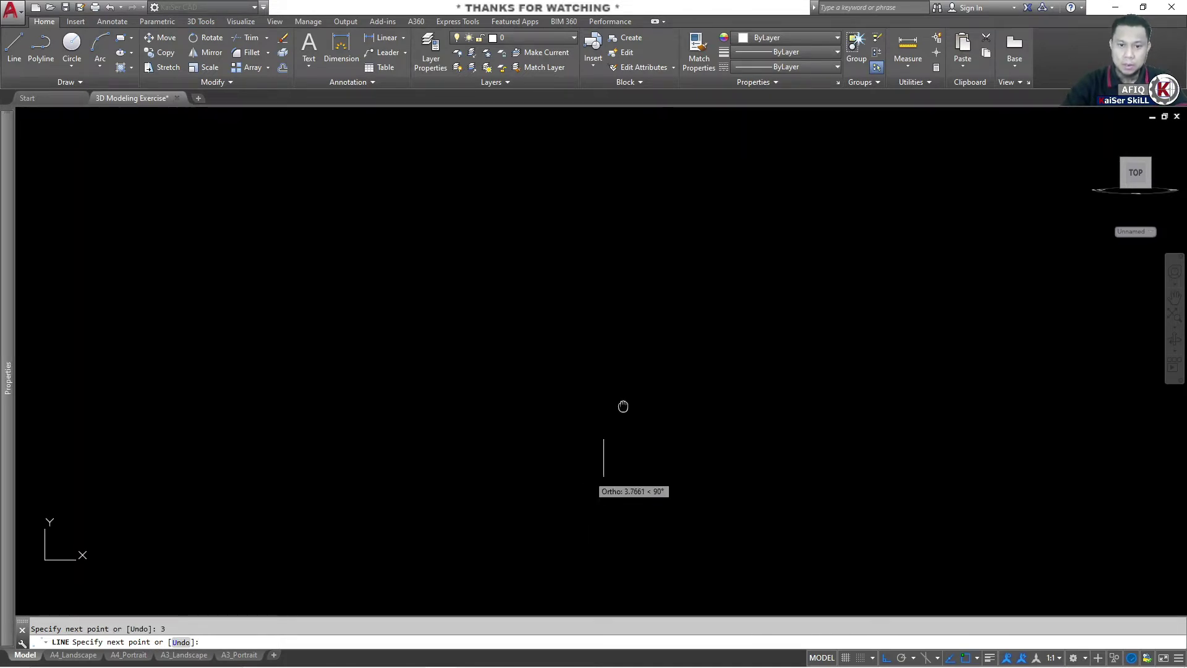
scroll(503, 485, down, 2)
middle_drag(439, 479, 586, 460)
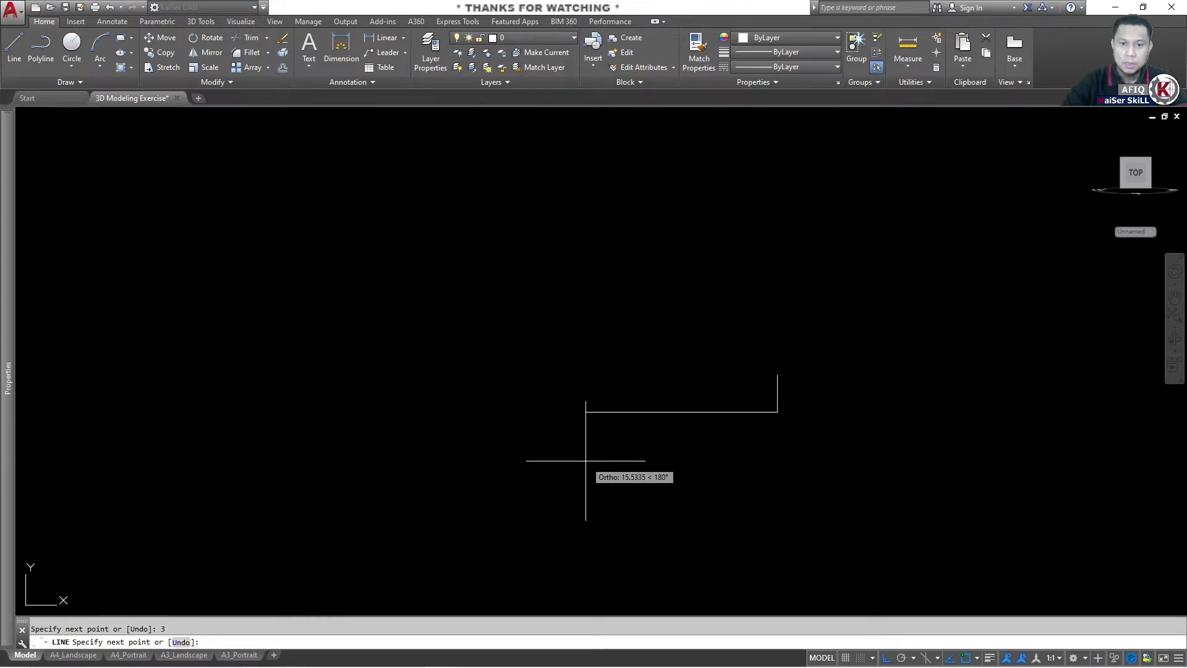
text( 7)
key(Return)
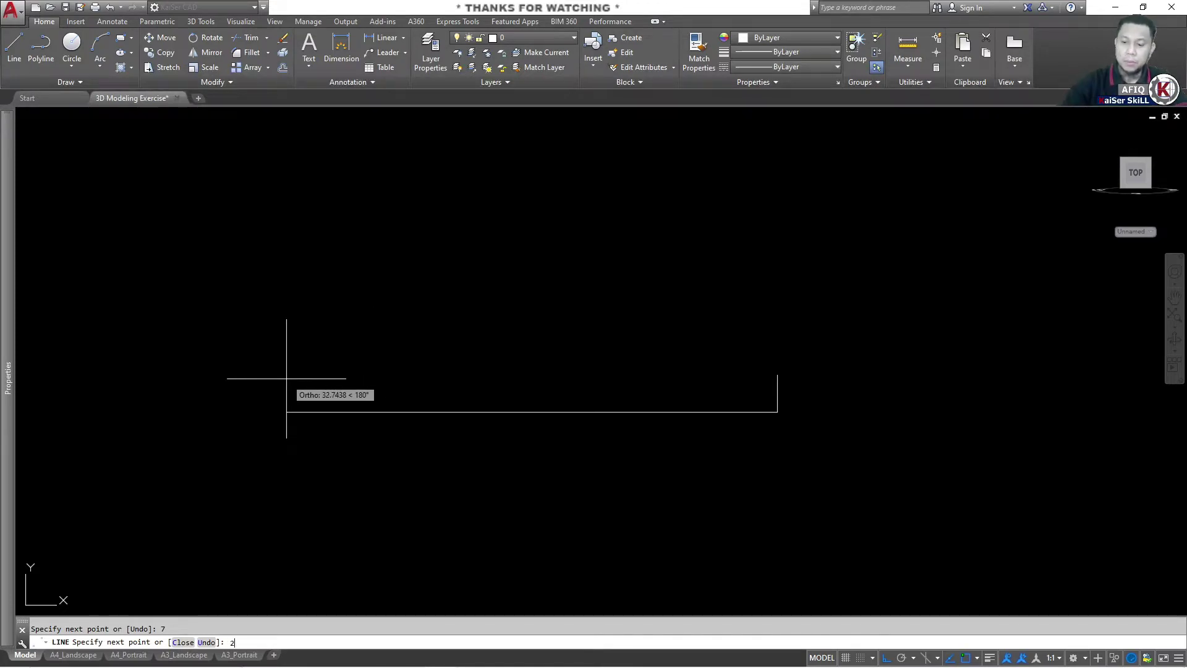
key(Return)
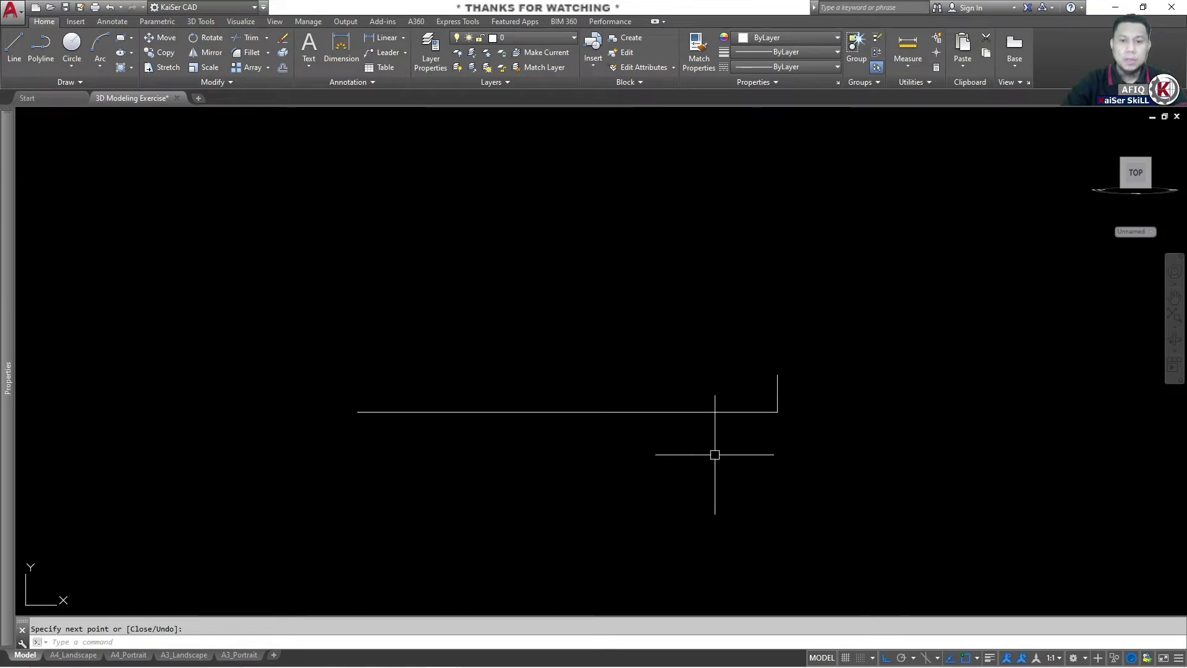
scroll(729, 426, up, 4)
scroll(772, 399, down, 2)
key(Return)
Step: Select the short lines to check them, then switch to the reference PDF
click(865, 338)
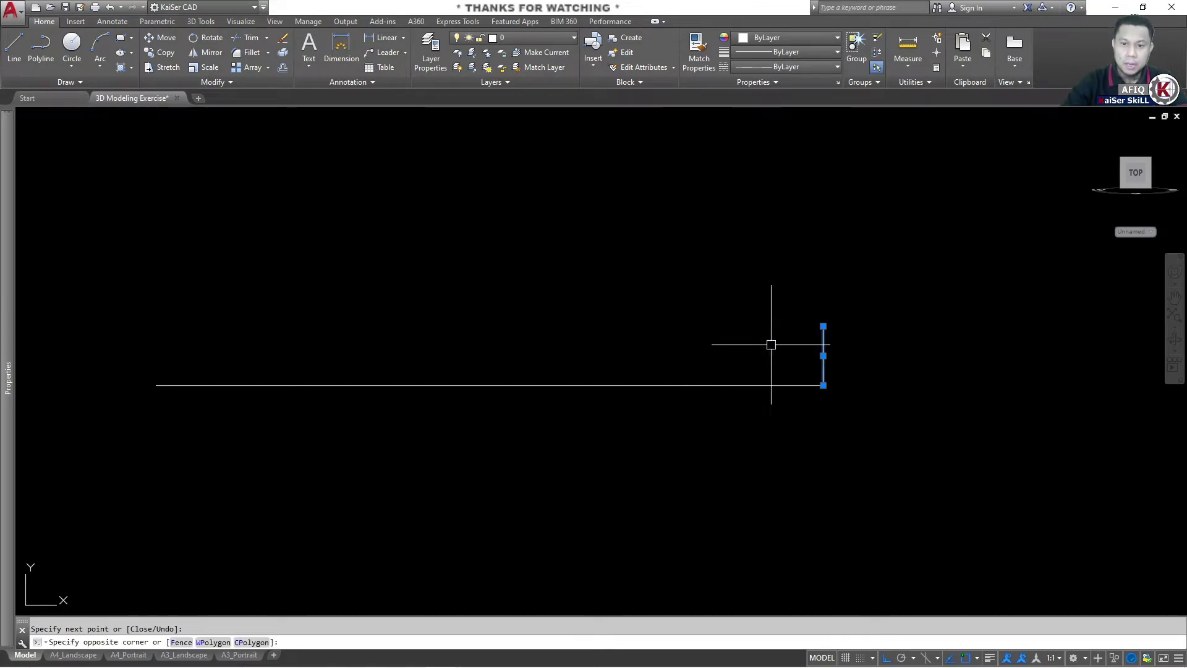
key(Escape)
click(790, 349)
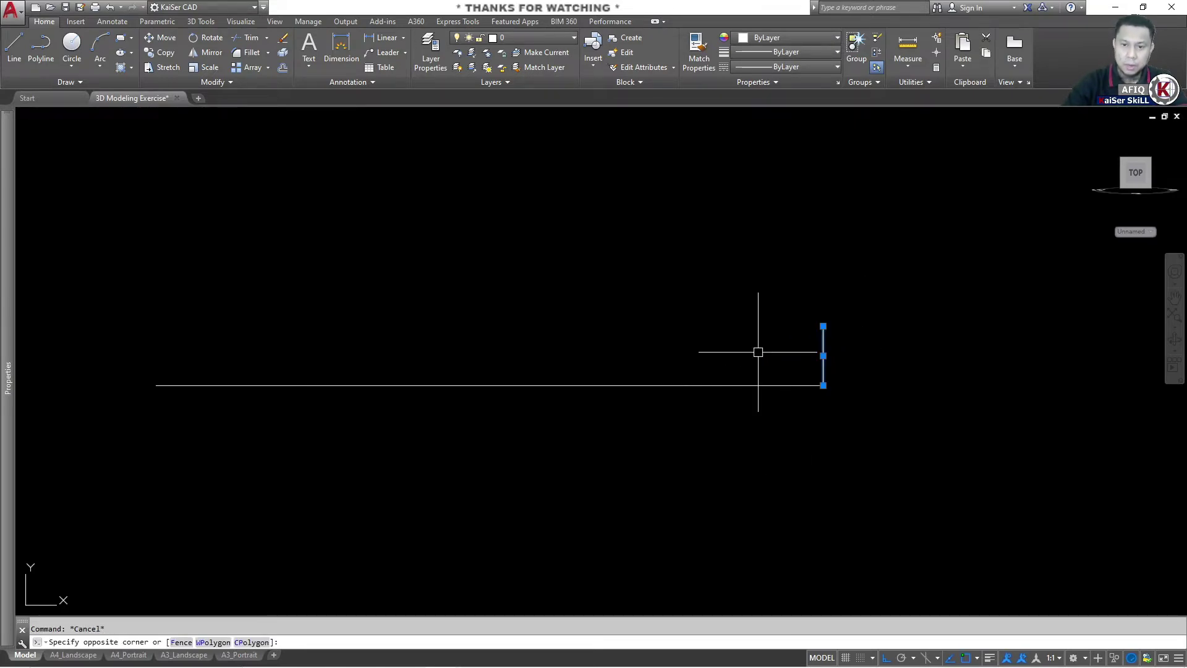
click(767, 408)
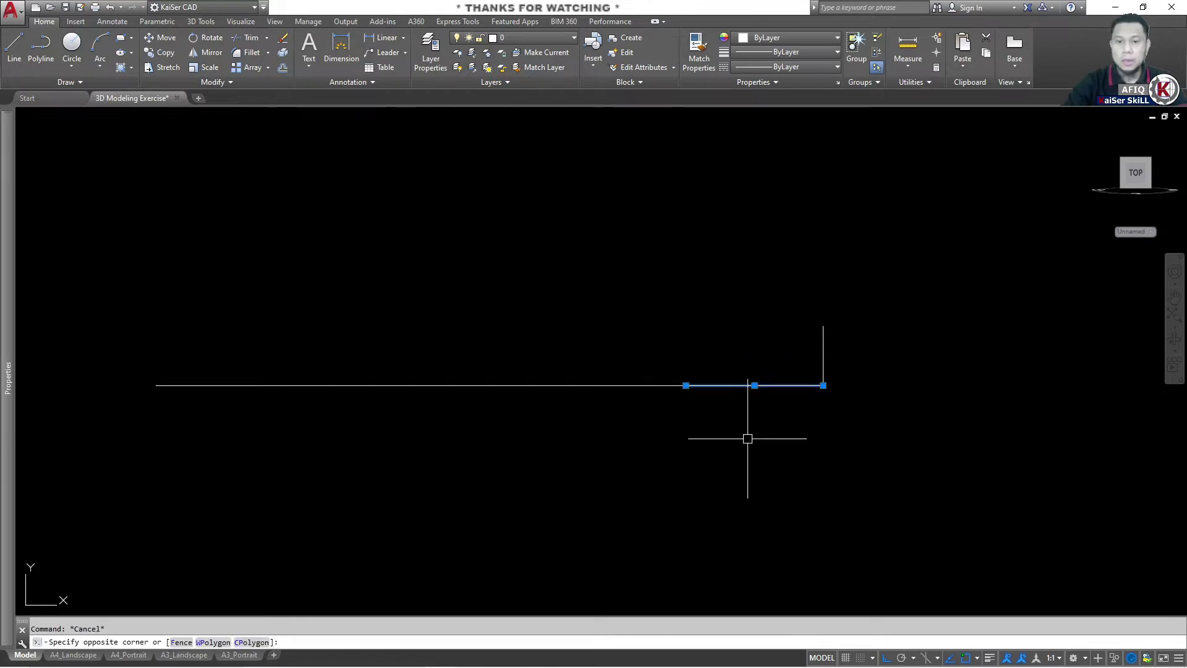
key(Escape)
key(Escape)
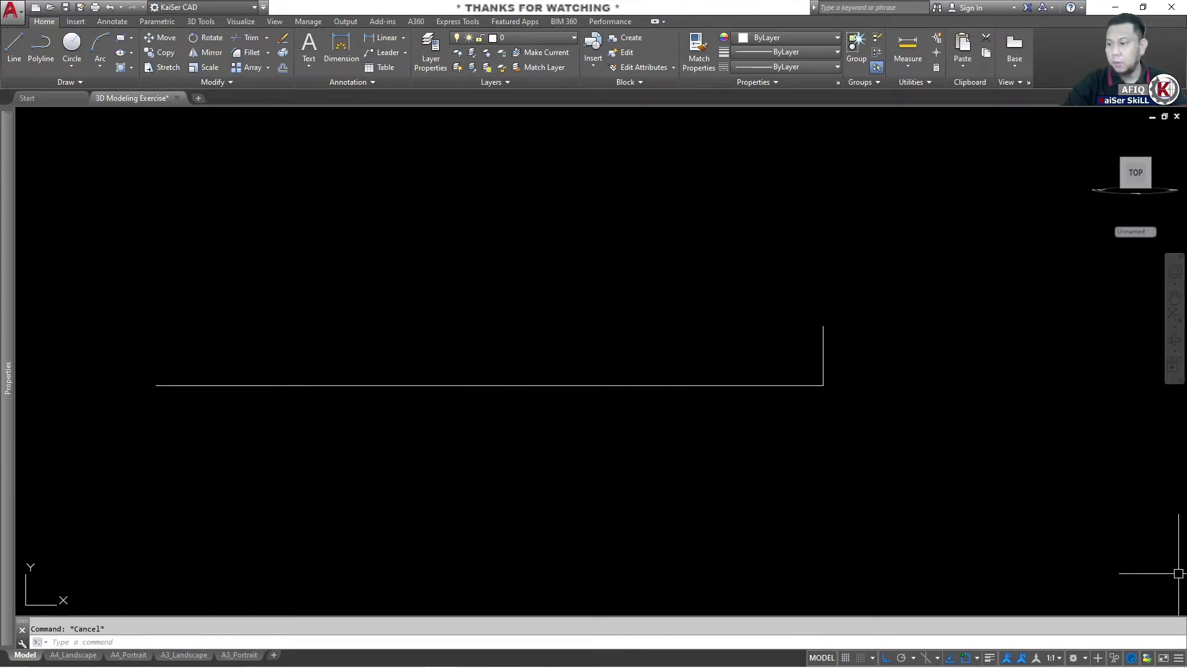
key(alt+Tab)
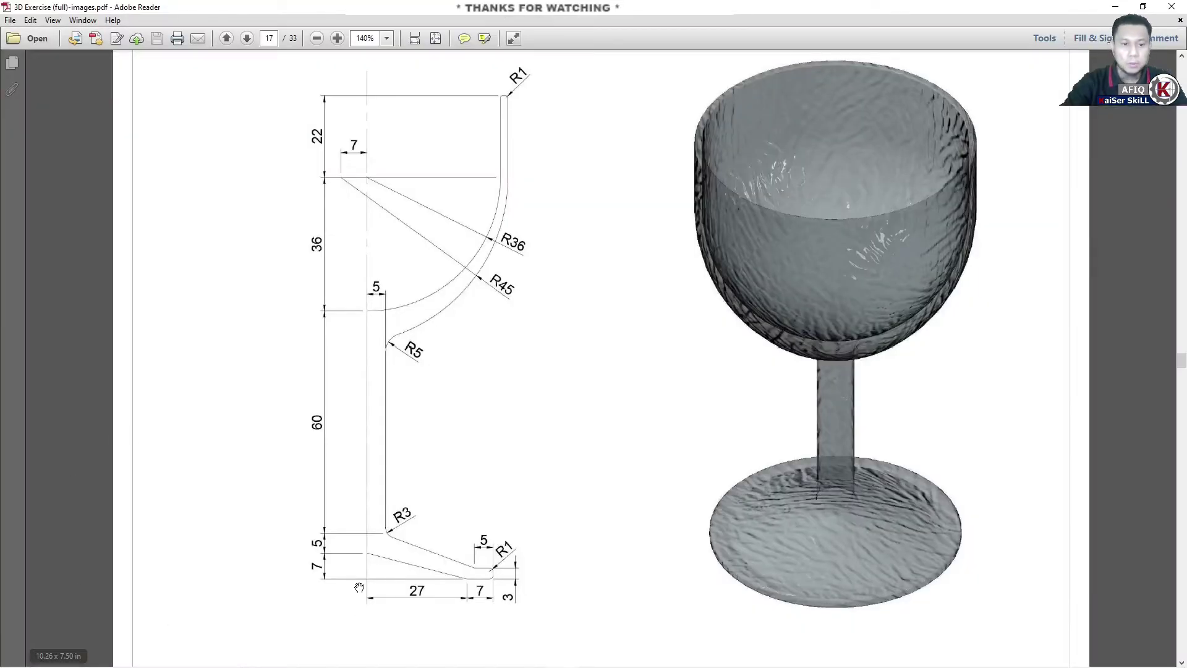
Step: Grip-stretch the 27-unit base line's left endpoint 7 units up, then recentre the view
key(alt+Tab)
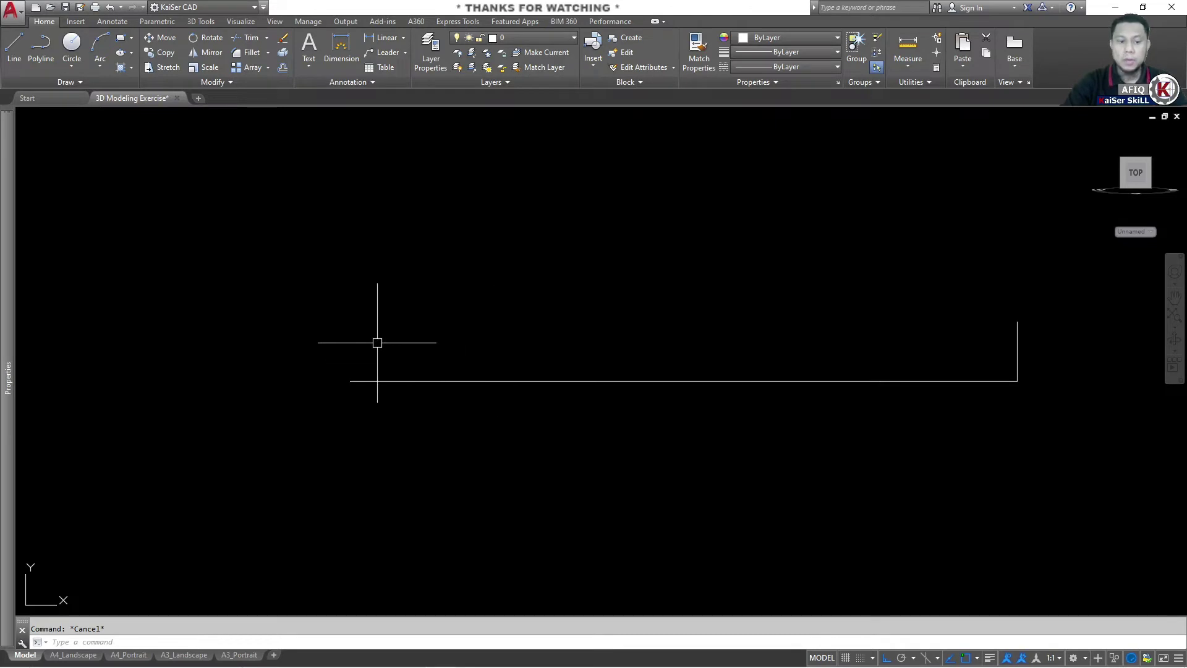
click(413, 323)
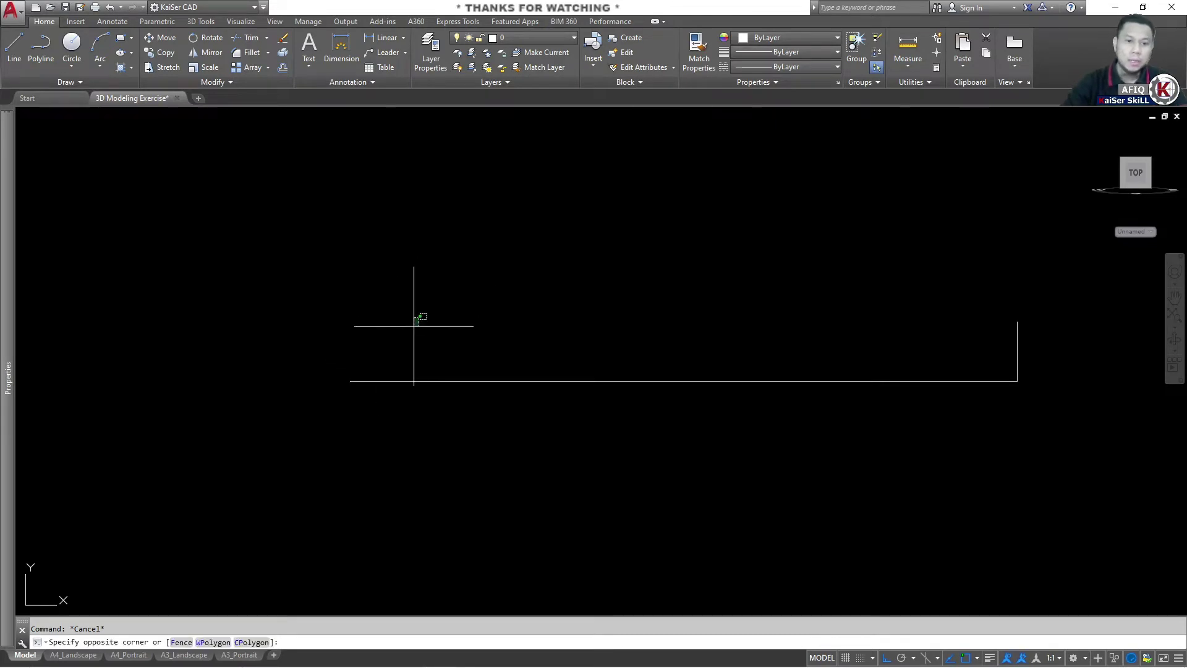
click(353, 434)
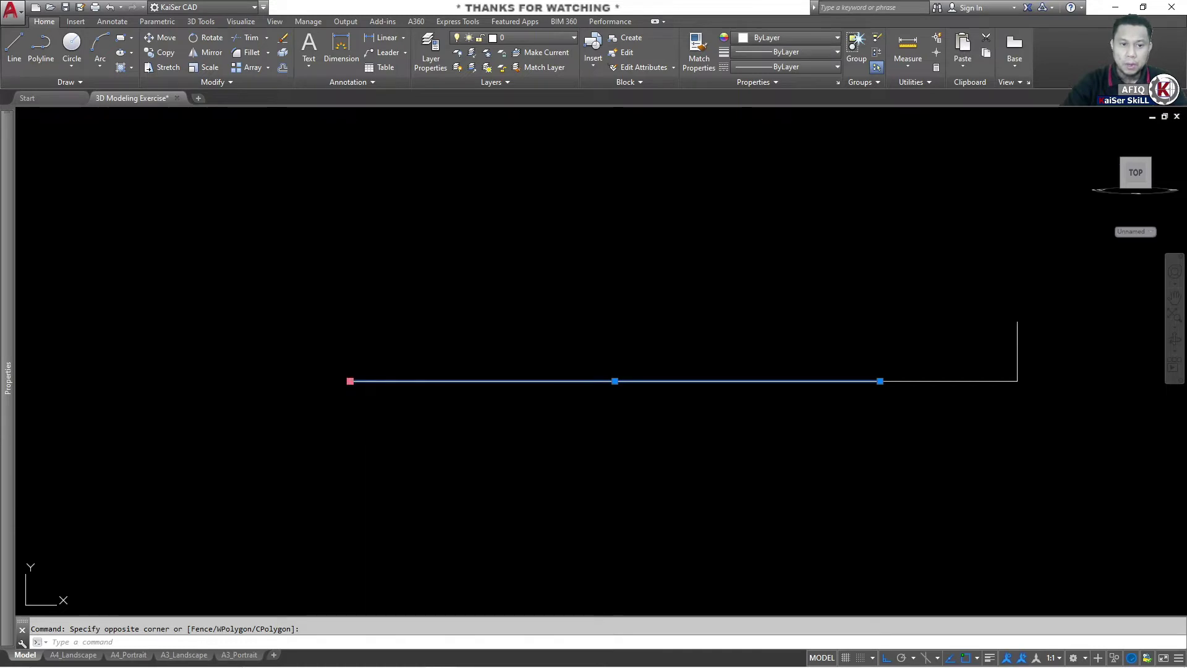
click(350, 381)
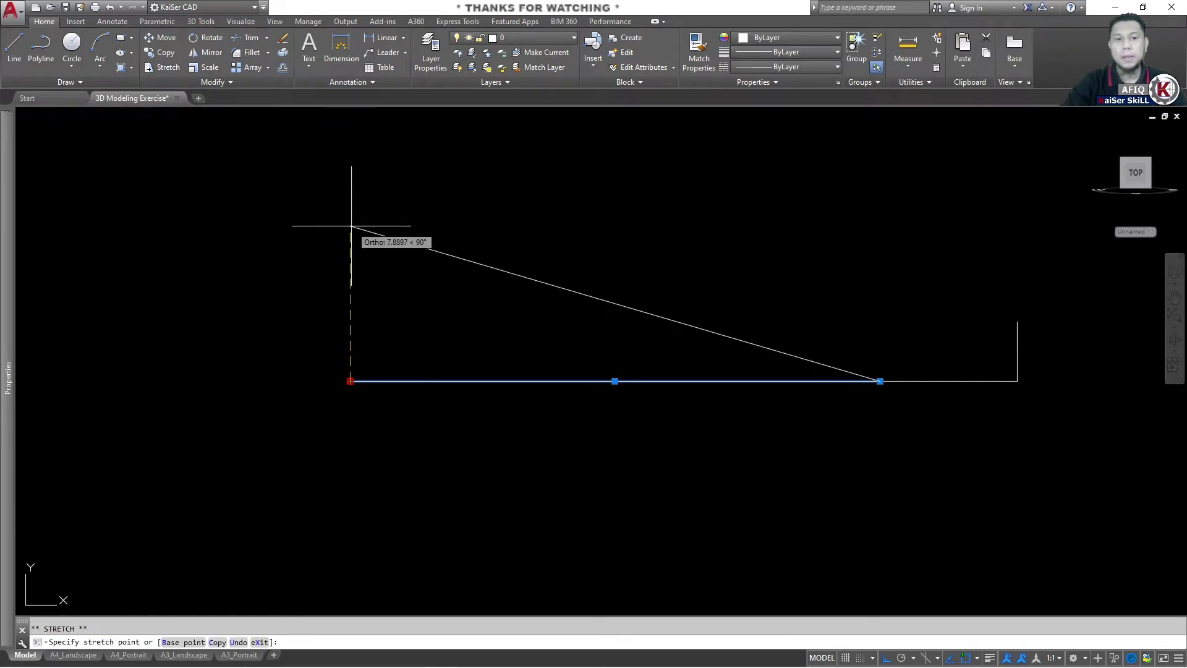
text(7)
key(Return)
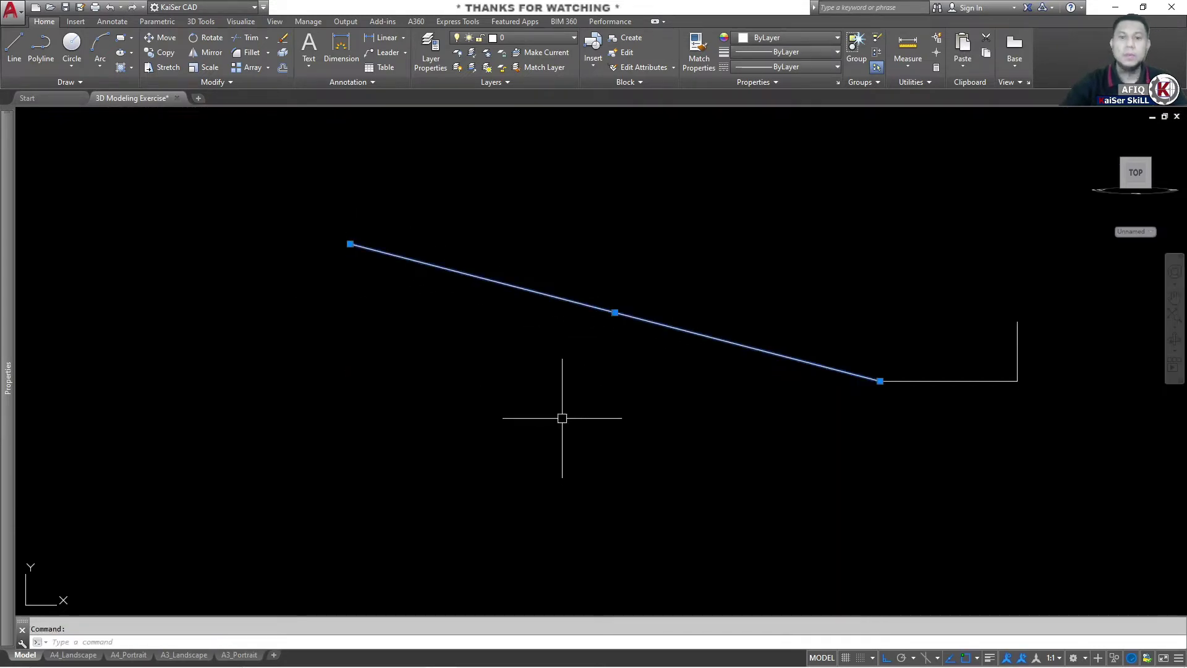
key(Escape)
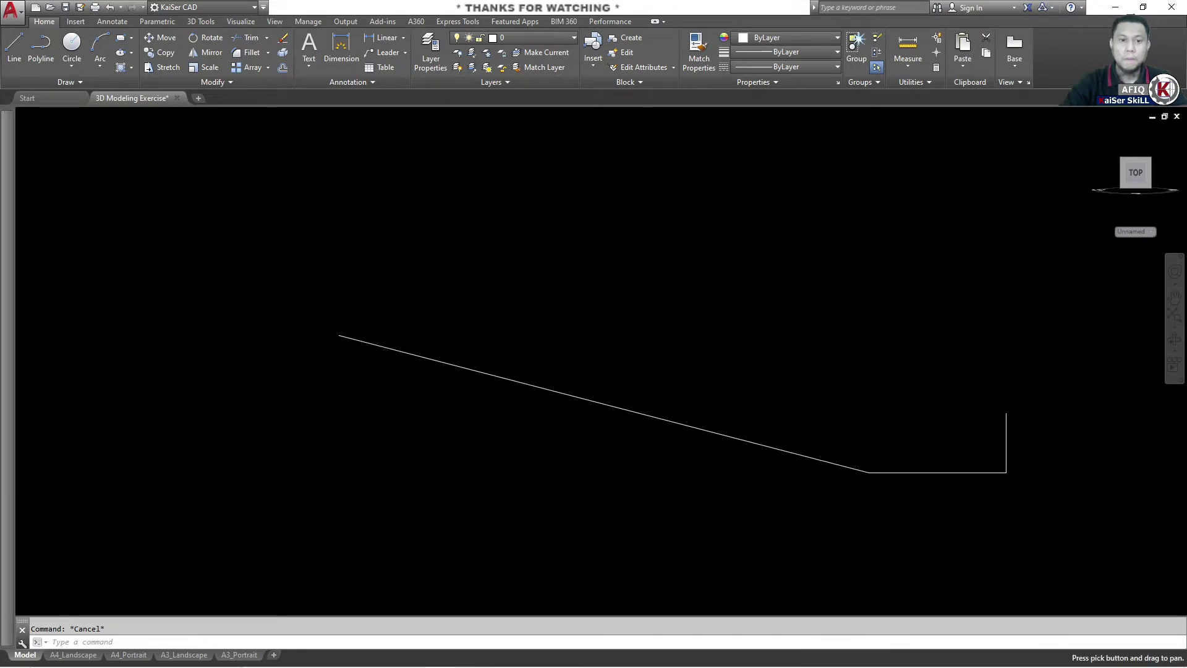
scroll(337, 327, down, 5)
scroll(377, 364, up, 4)
middle_drag(392, 365, 387, 413)
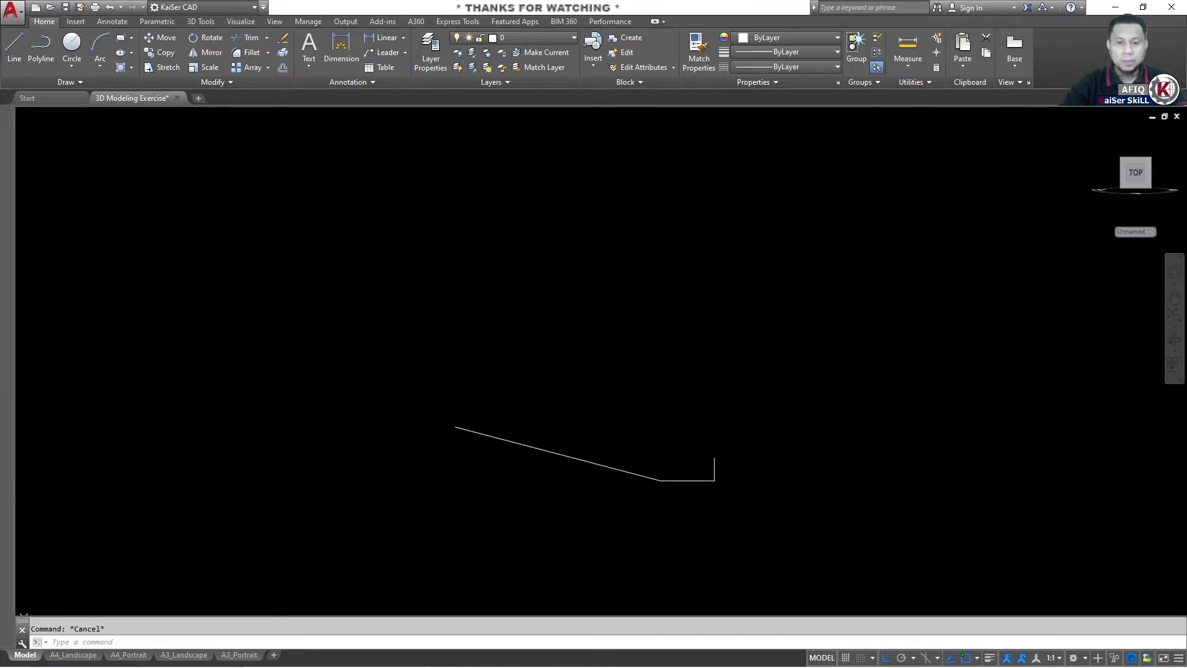
text(l)
text(L)
Step: Draw a 65-unit vertical stem line up from the diagonal's left end, then view the PDF
key(Return)
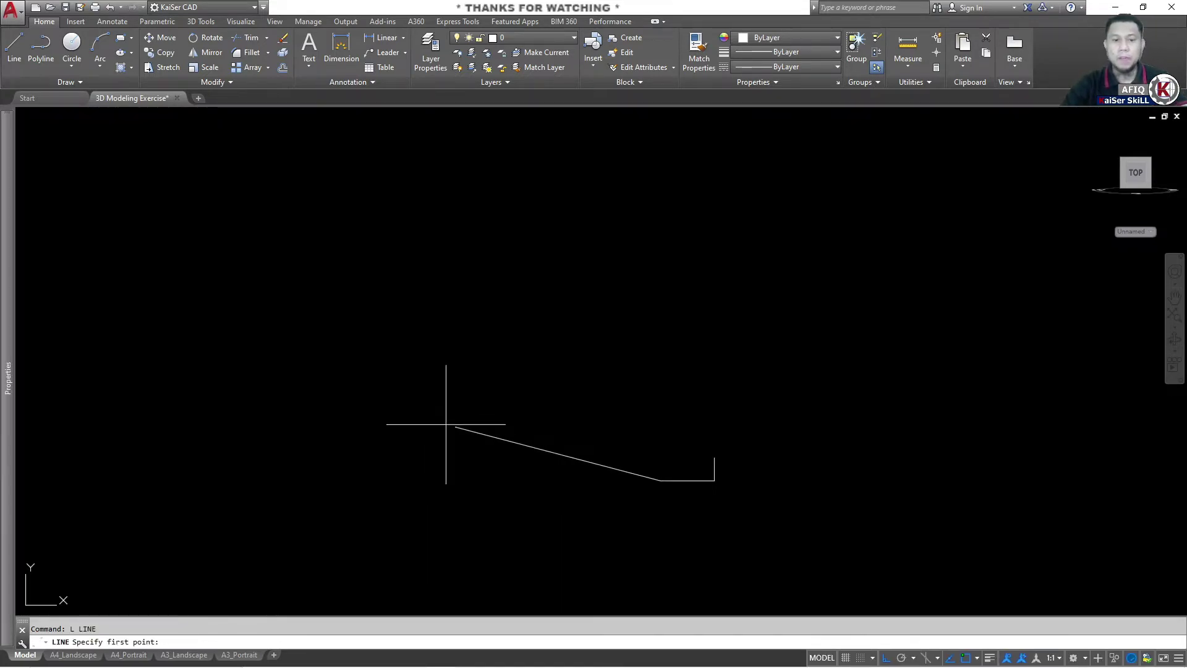
click(456, 427)
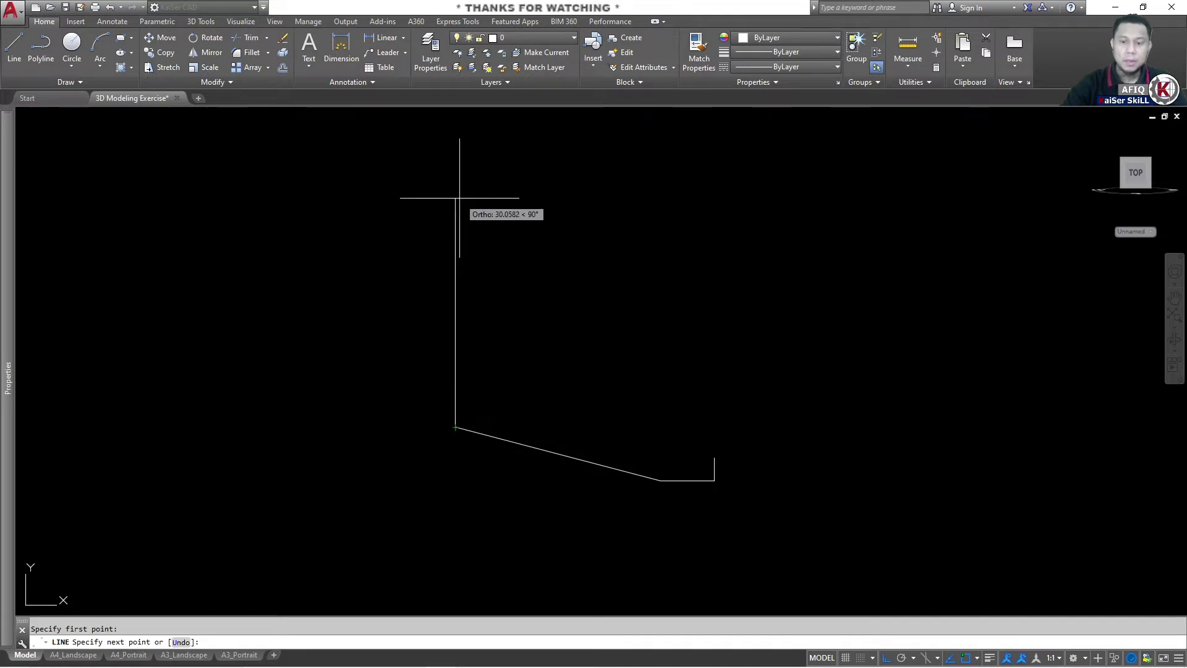
text(65)
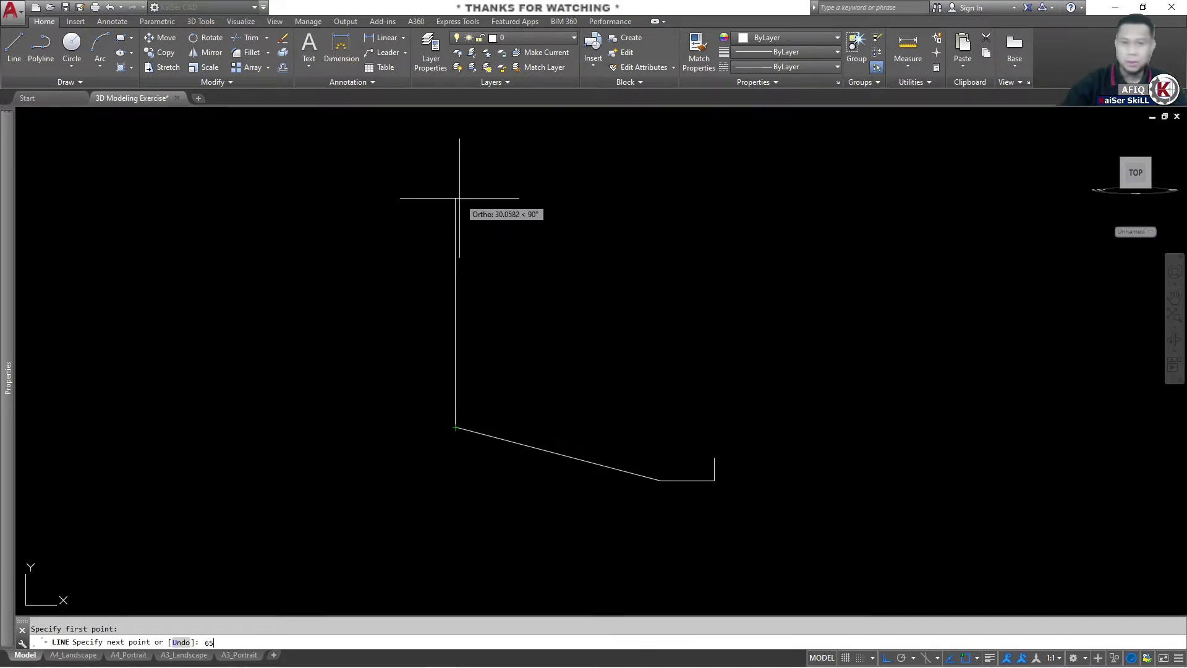
key(Return)
scroll(455, 225, down, 3)
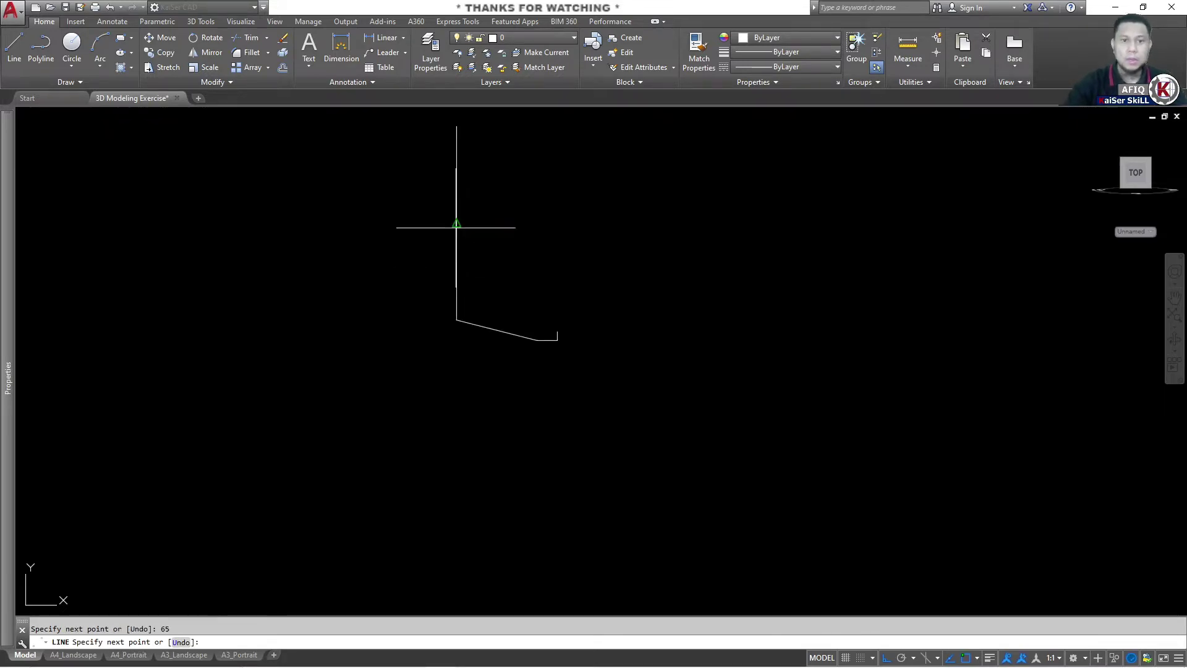
middle_drag(456, 225, 455, 357)
key(Escape)
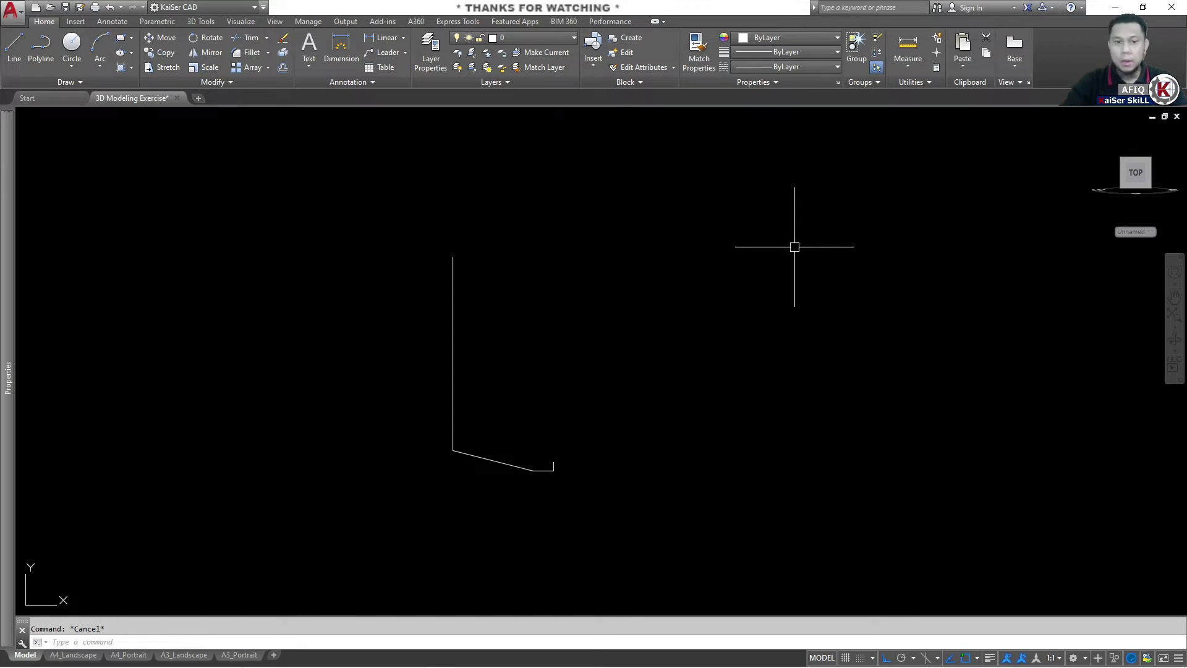
key(alt+Tab)
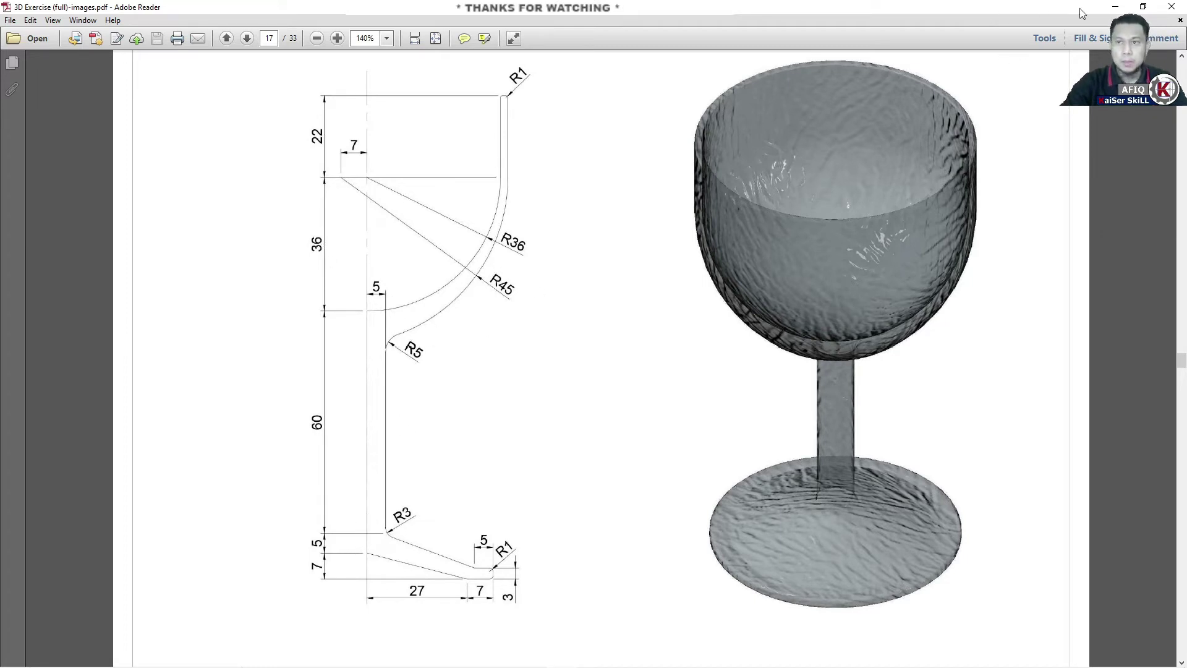
Step: Offset the vertical stem line 5 units to the right
click(1111, 10)
text(o)
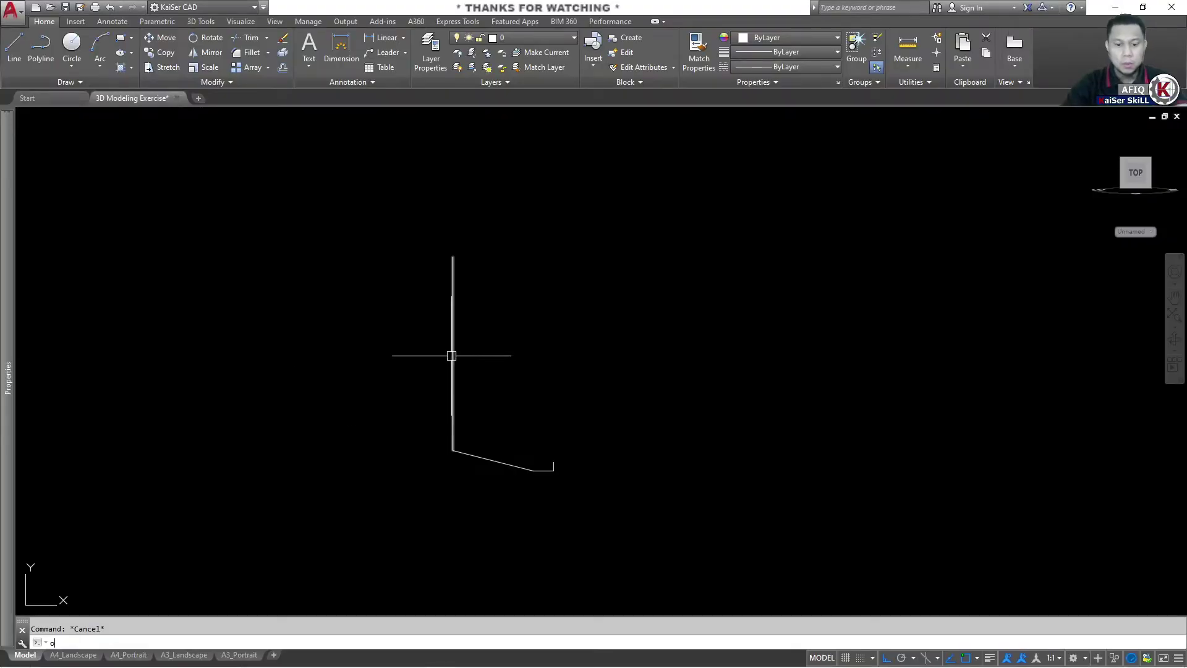
key(Return)
text(5)
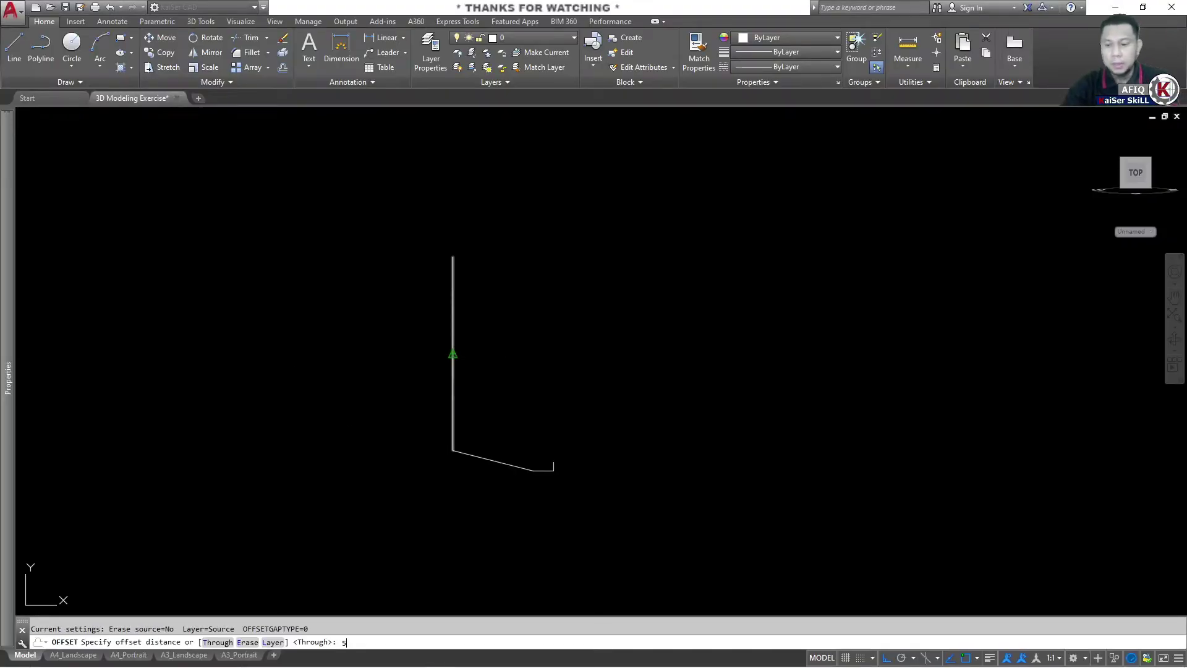
key(Return)
click(454, 338)
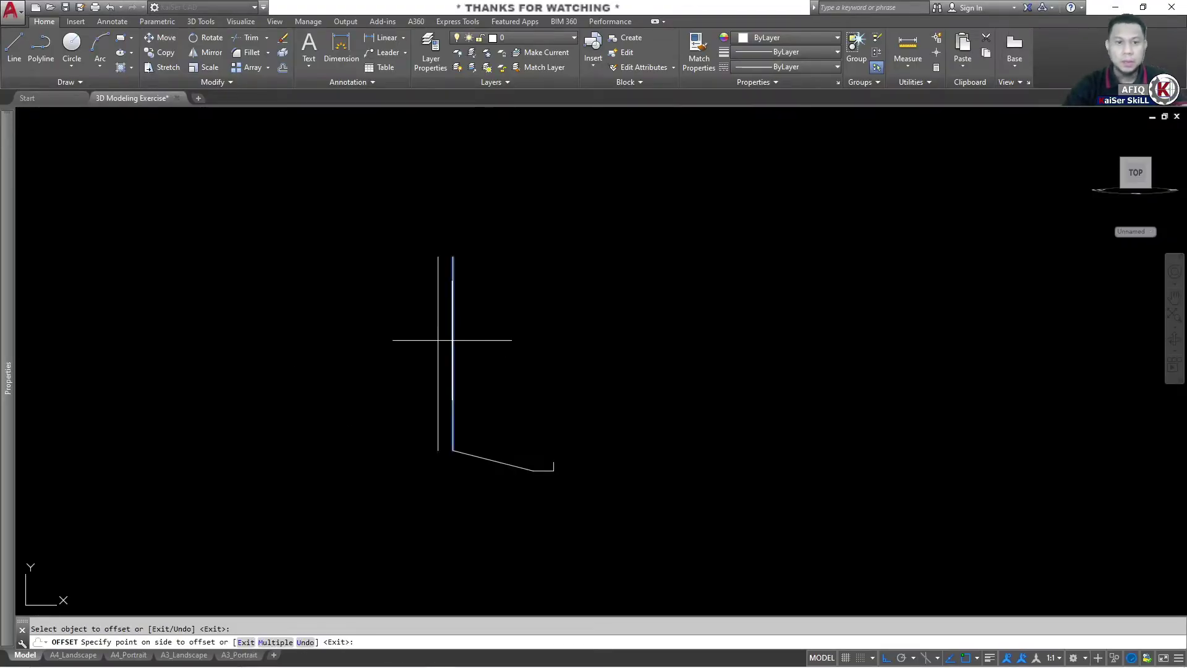
click(595, 337)
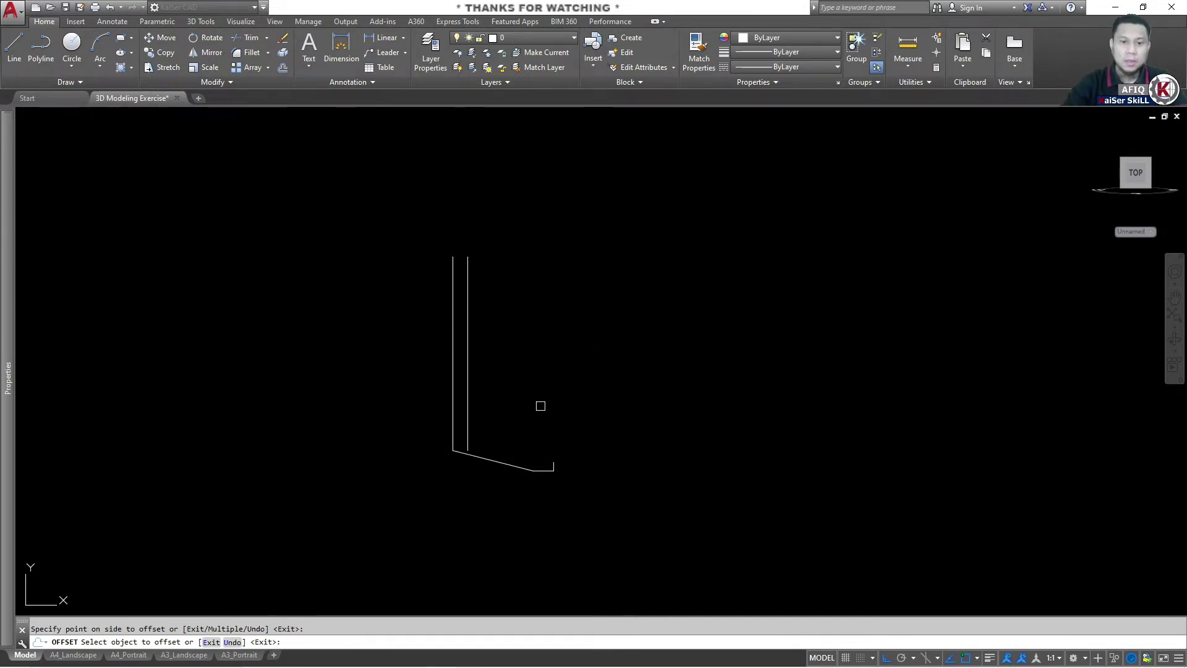
key(Return)
Step: Grip-adjust the new line's bottom end, check its 60-unit length, then view the PDF
scroll(466, 439, up, 3)
scroll(458, 442, up, 1)
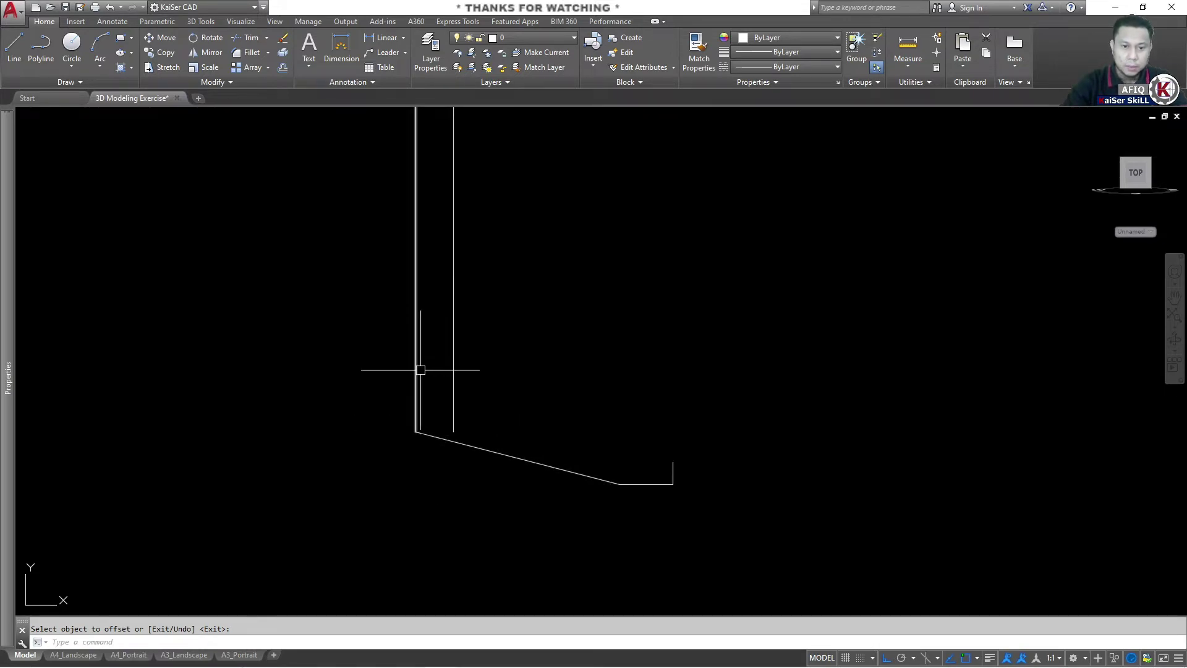
click(455, 411)
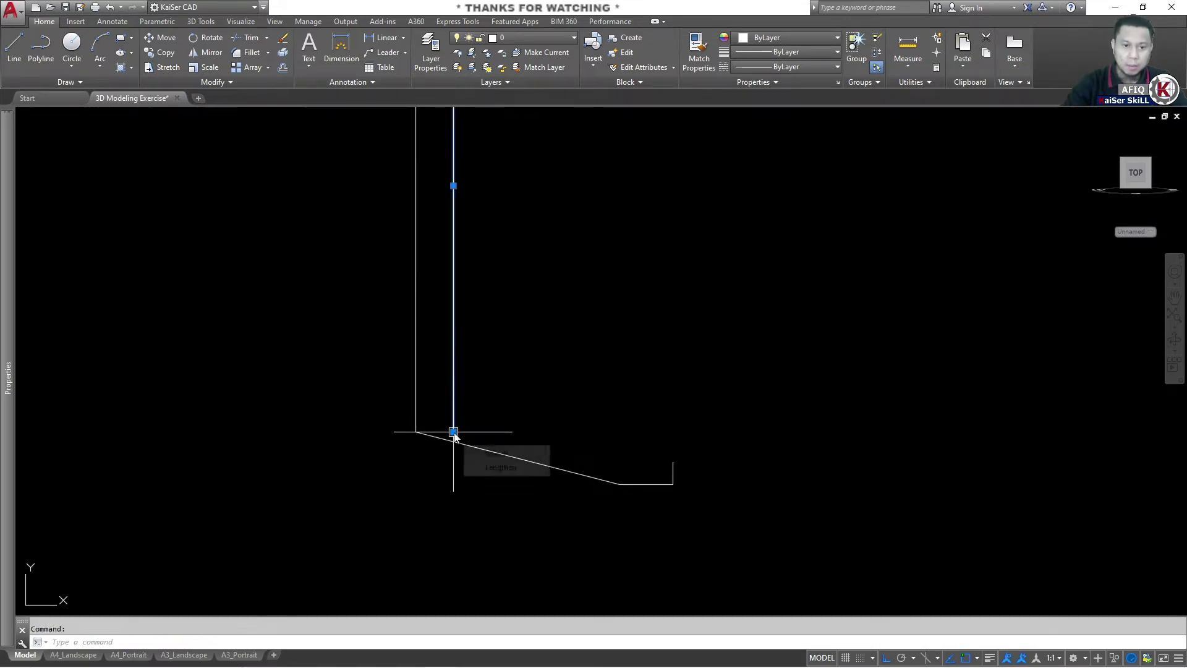
click(453, 432)
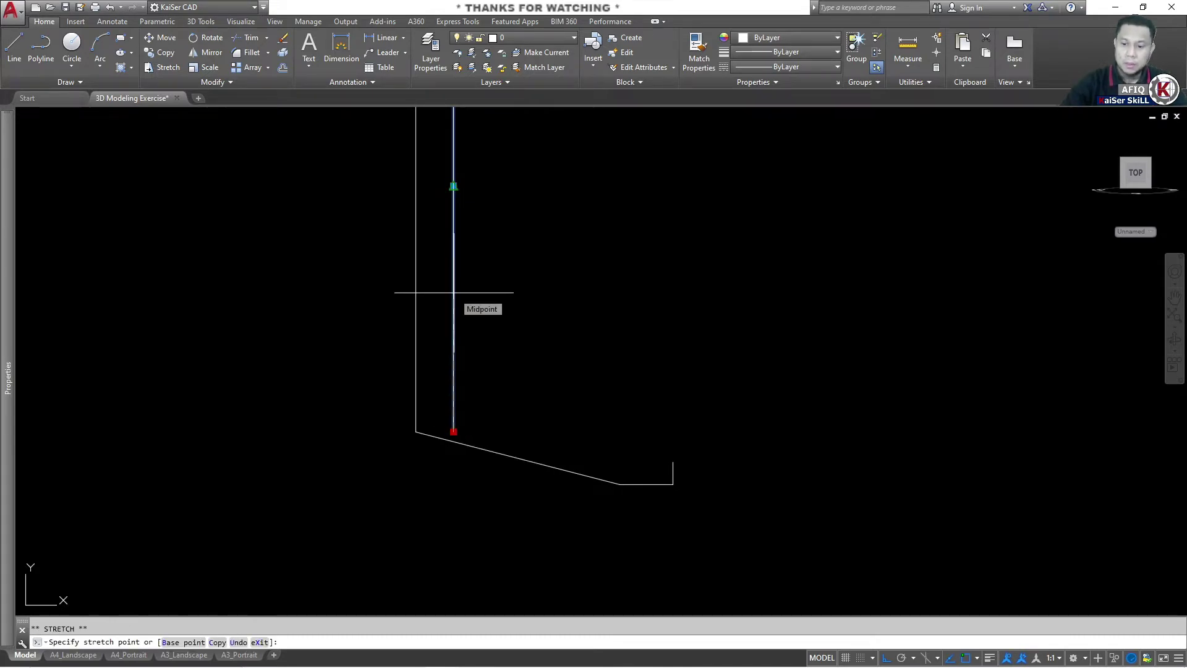
text(5)
key(Escape)
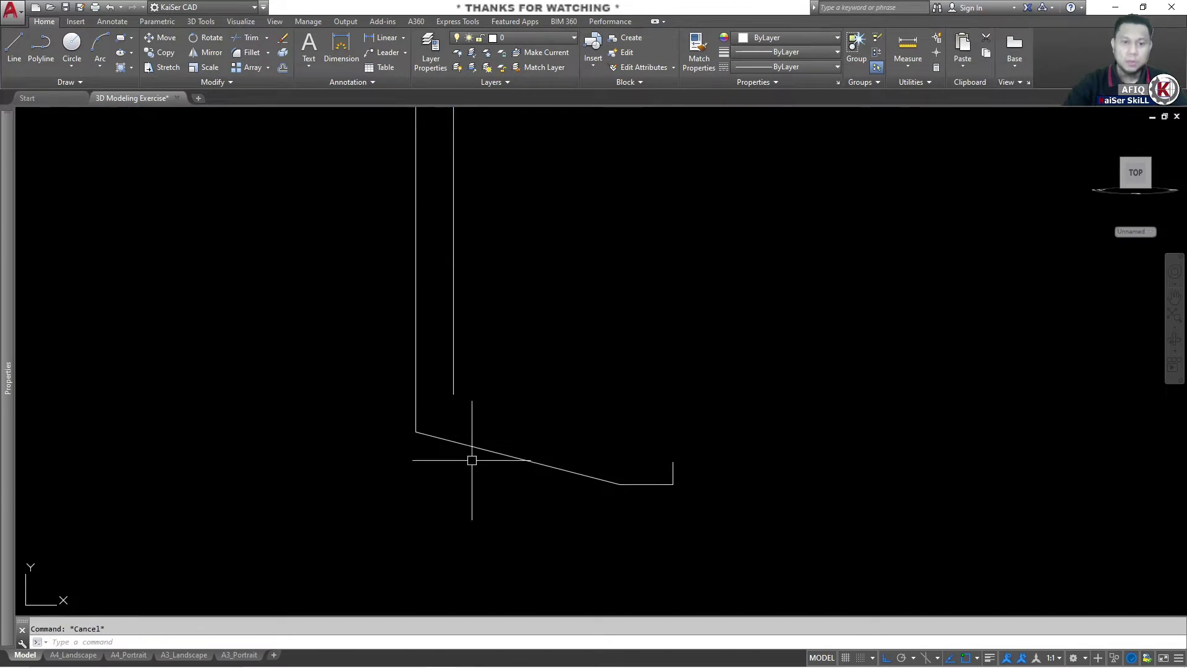
scroll(446, 442, up, 2)
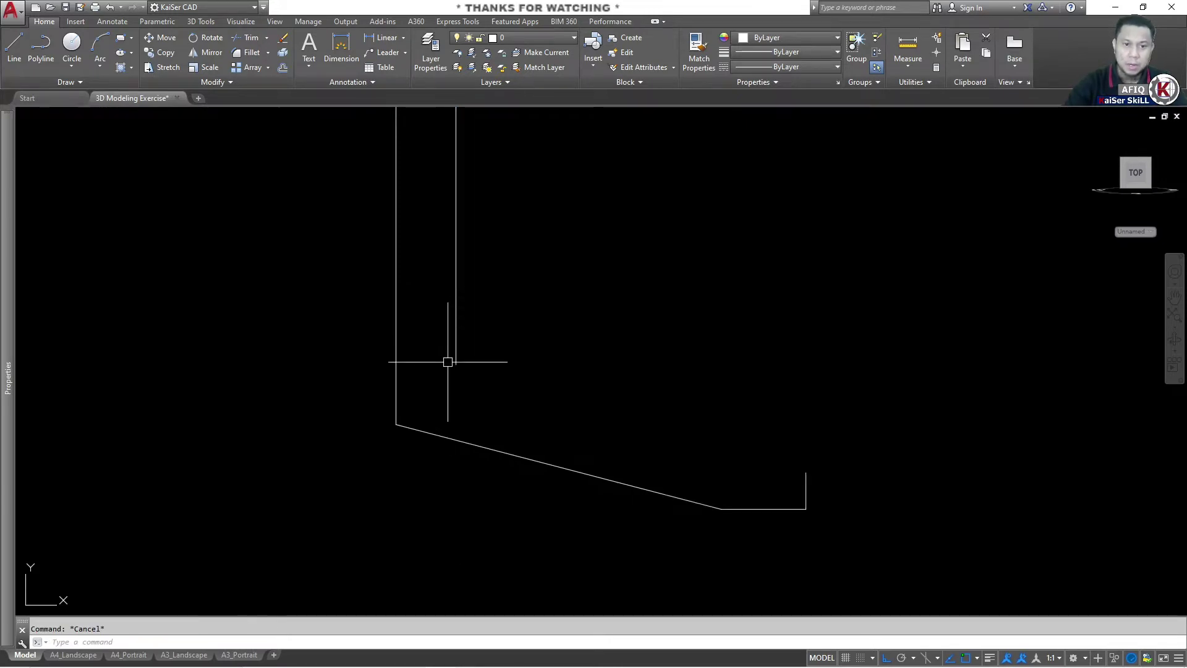
scroll(445, 366, down, 2)
middle_drag(458, 215, 430, 450)
scroll(440, 399, down, 2)
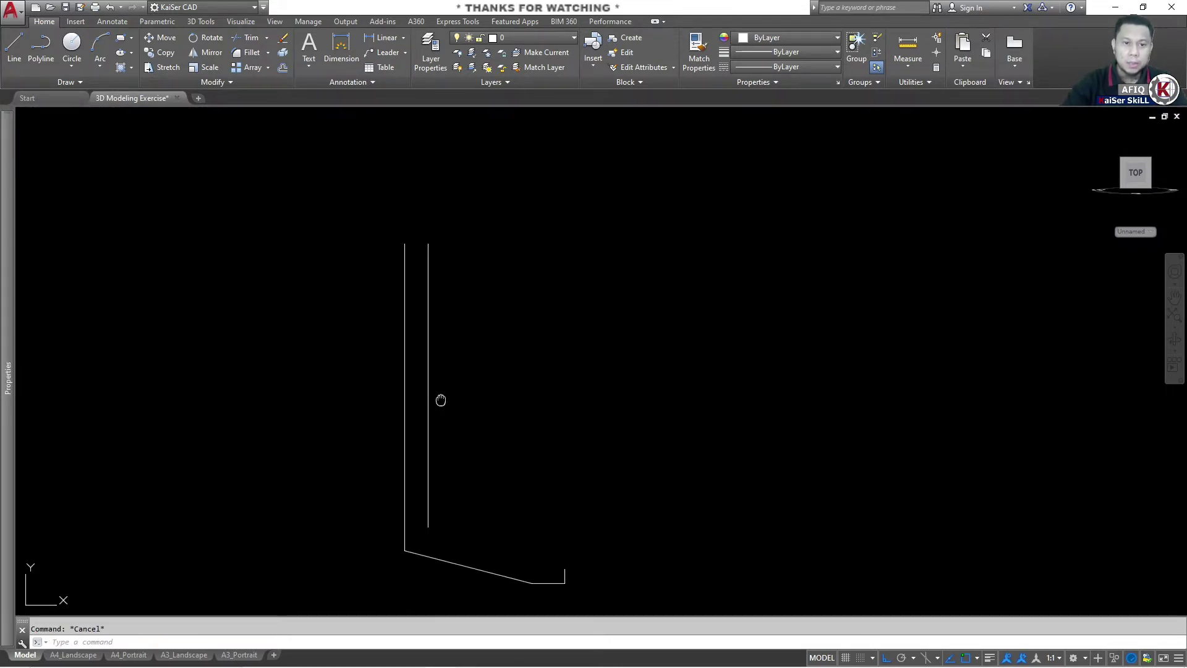
click(430, 337)
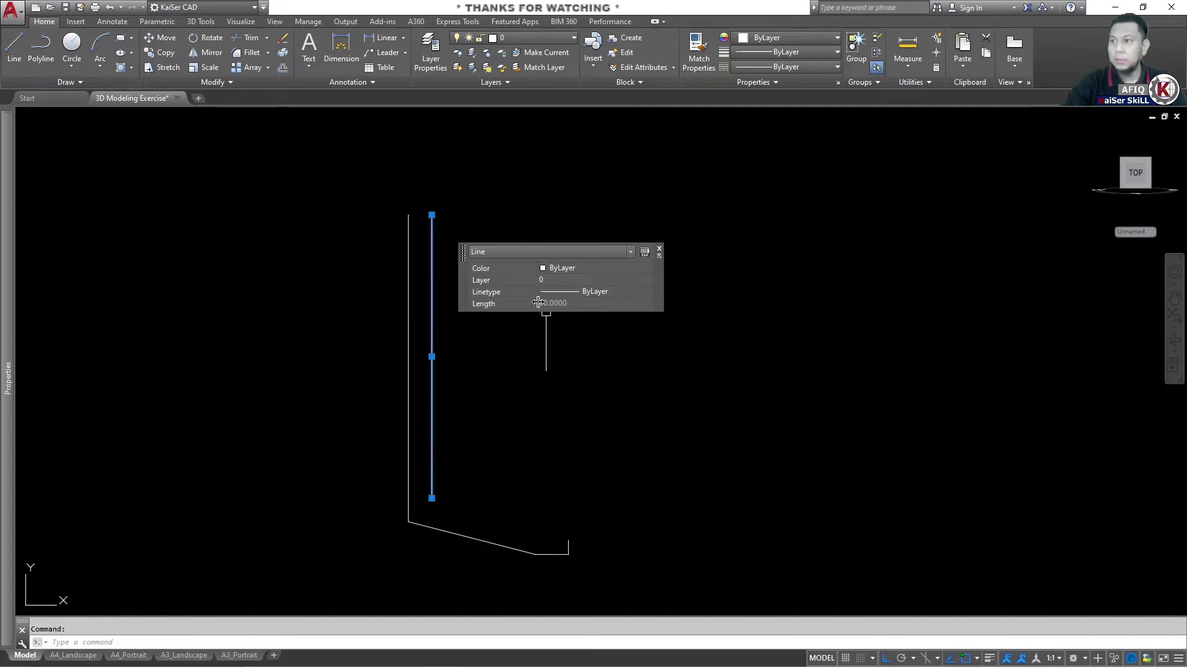
key(Escape)
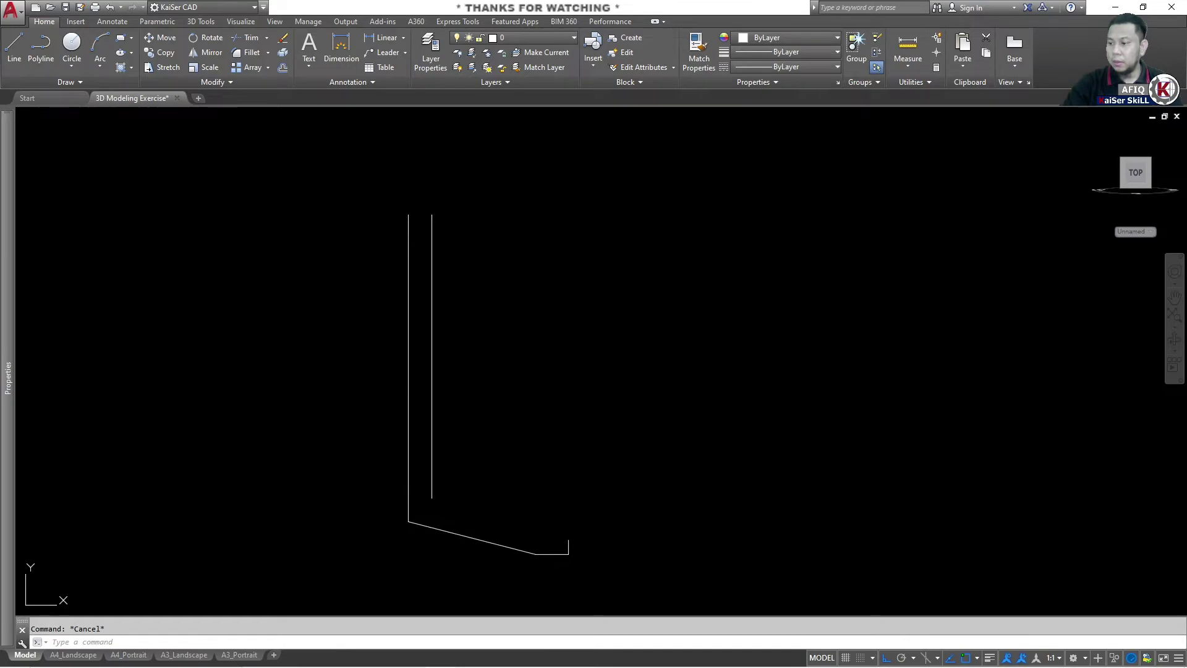
key(alt+Tab)
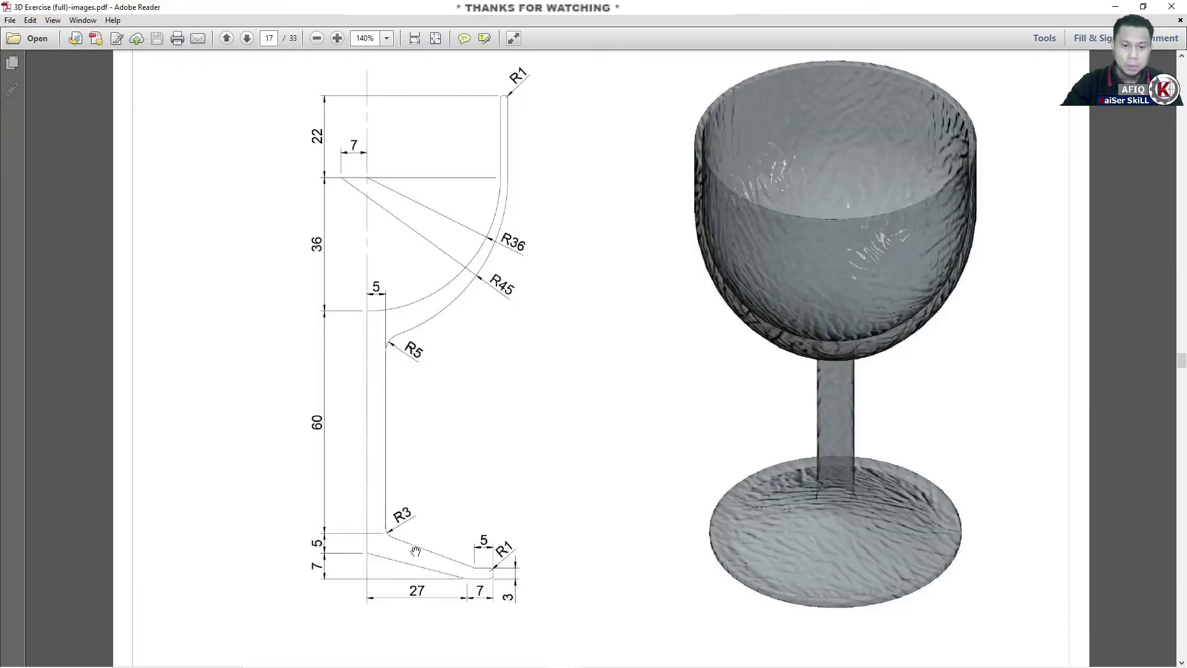
Step: Draw a 5-unit line left from the foot's top corner, slanting up to the right stem line
click(1125, 6)
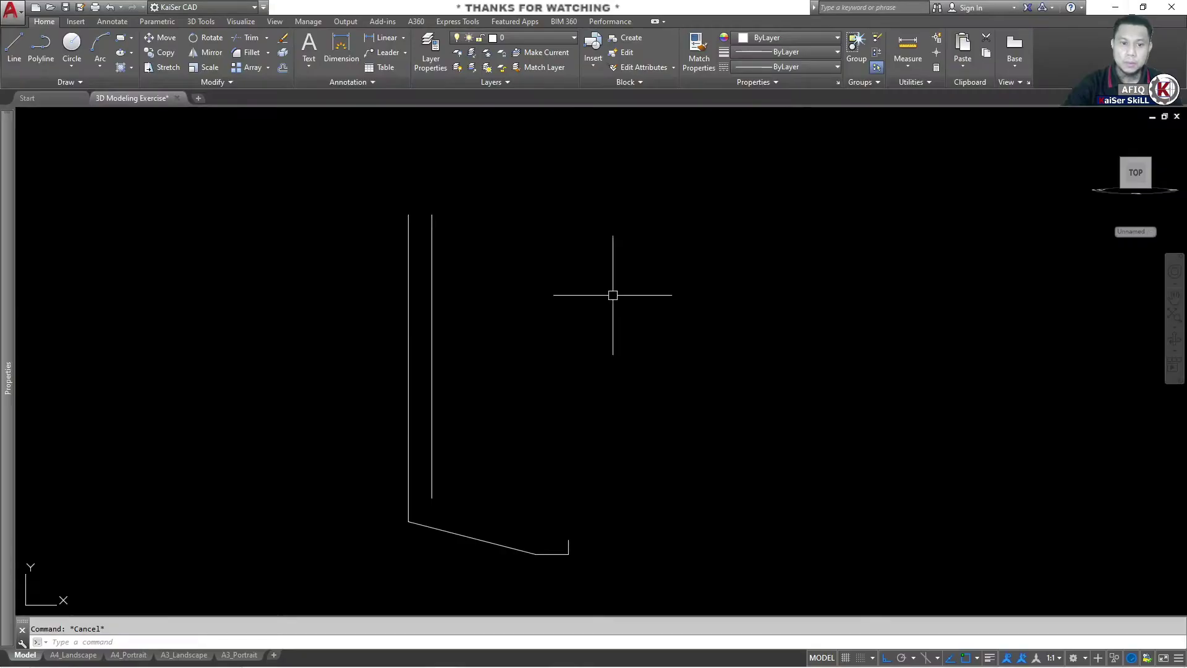
text(1)
key(Return)
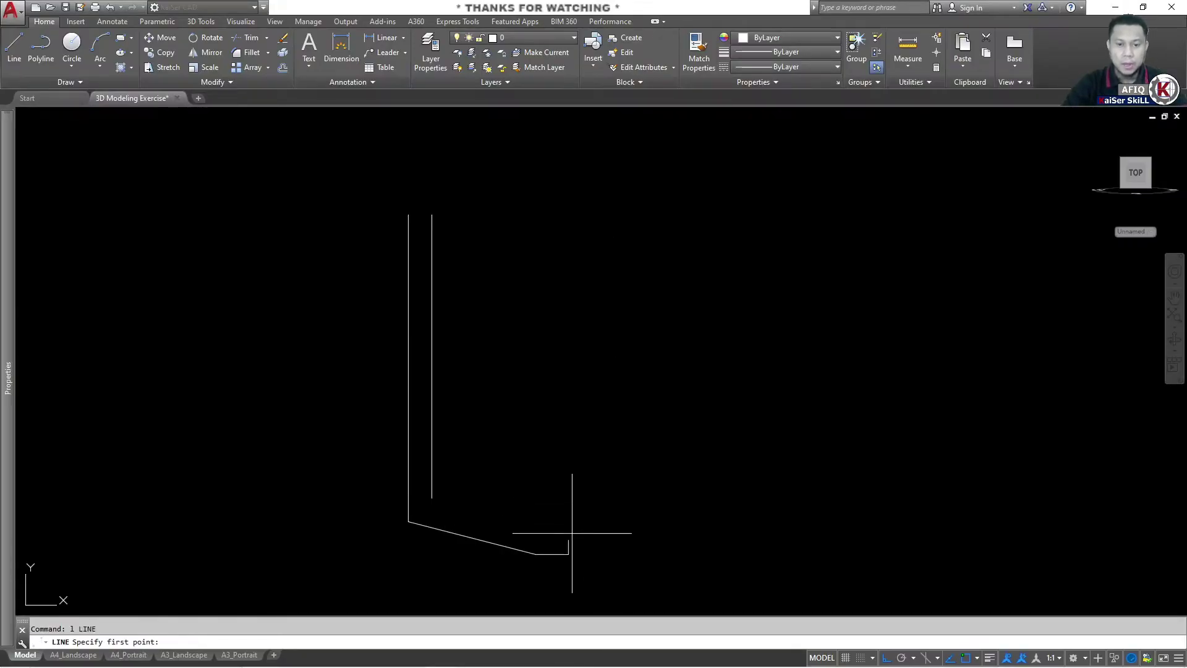
click(568, 540)
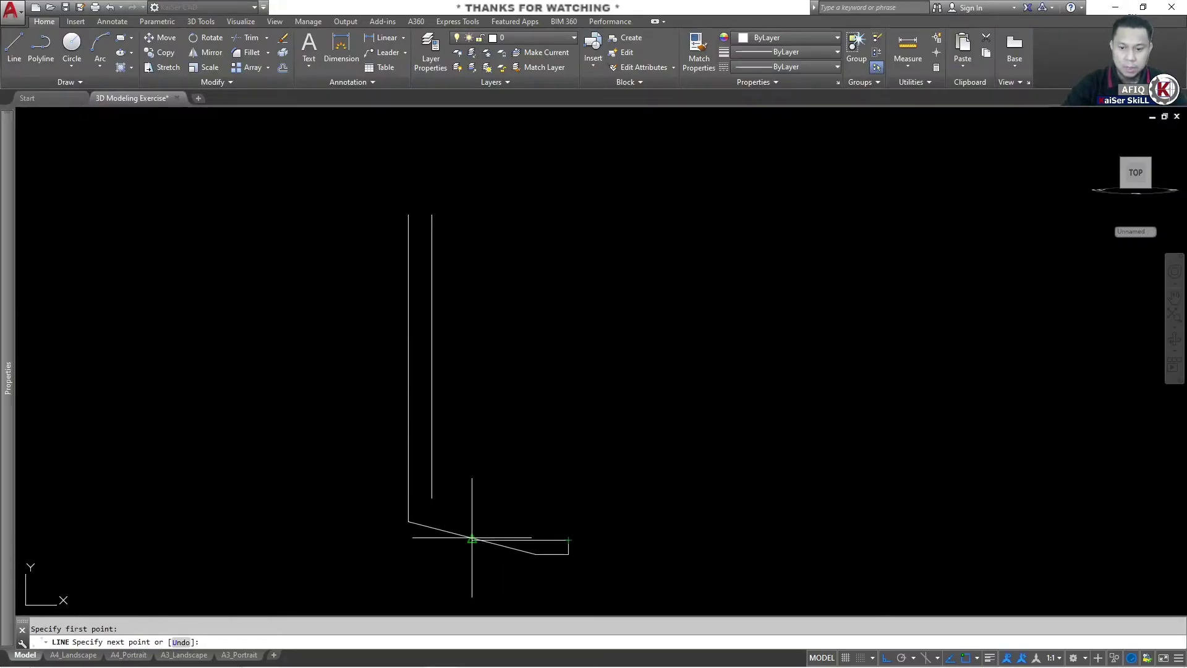
text(5)
key(Return)
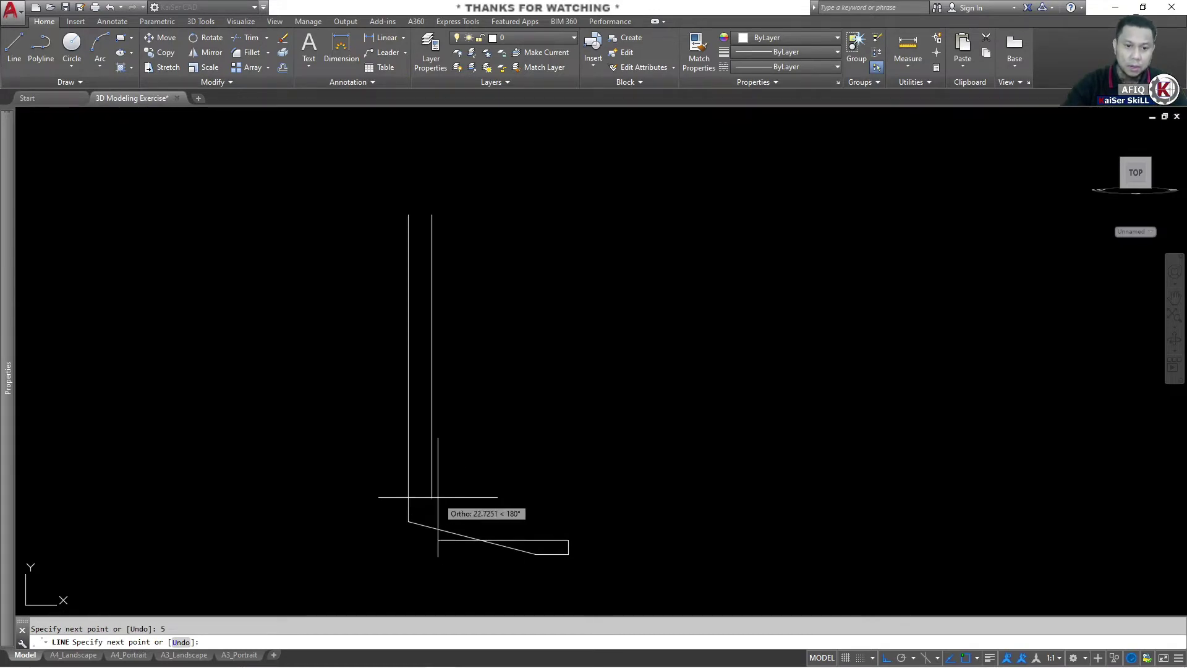
click(431, 497)
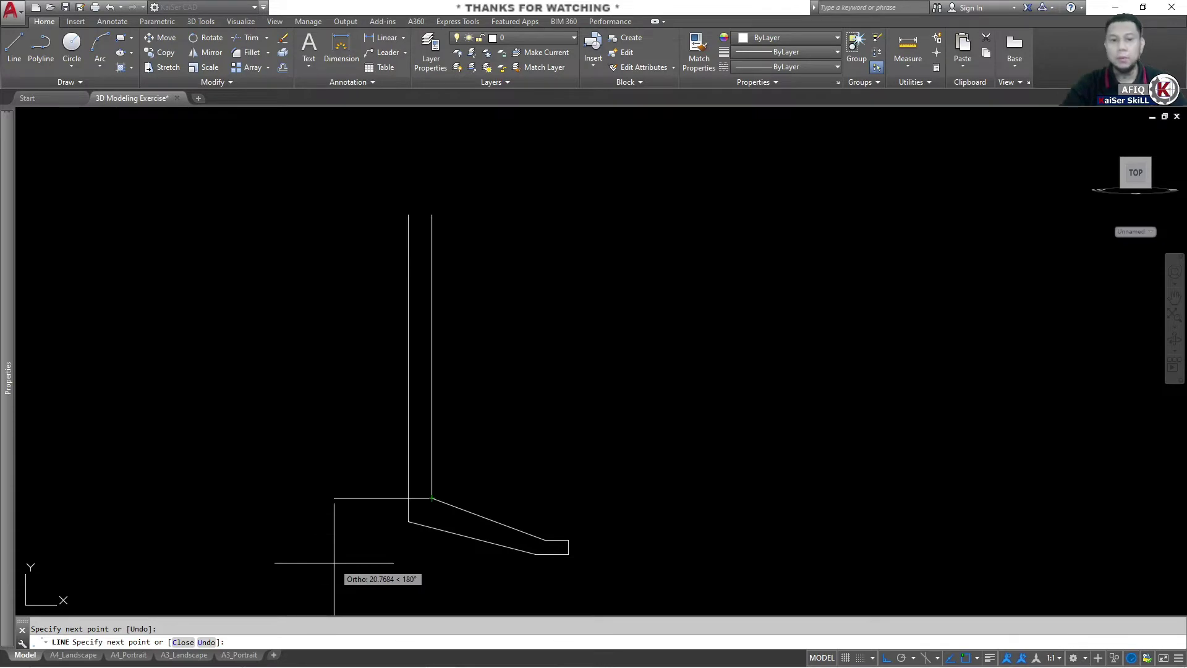
key(Return)
scroll(602, 395, down, 2)
middle_drag(602, 395, 668, 435)
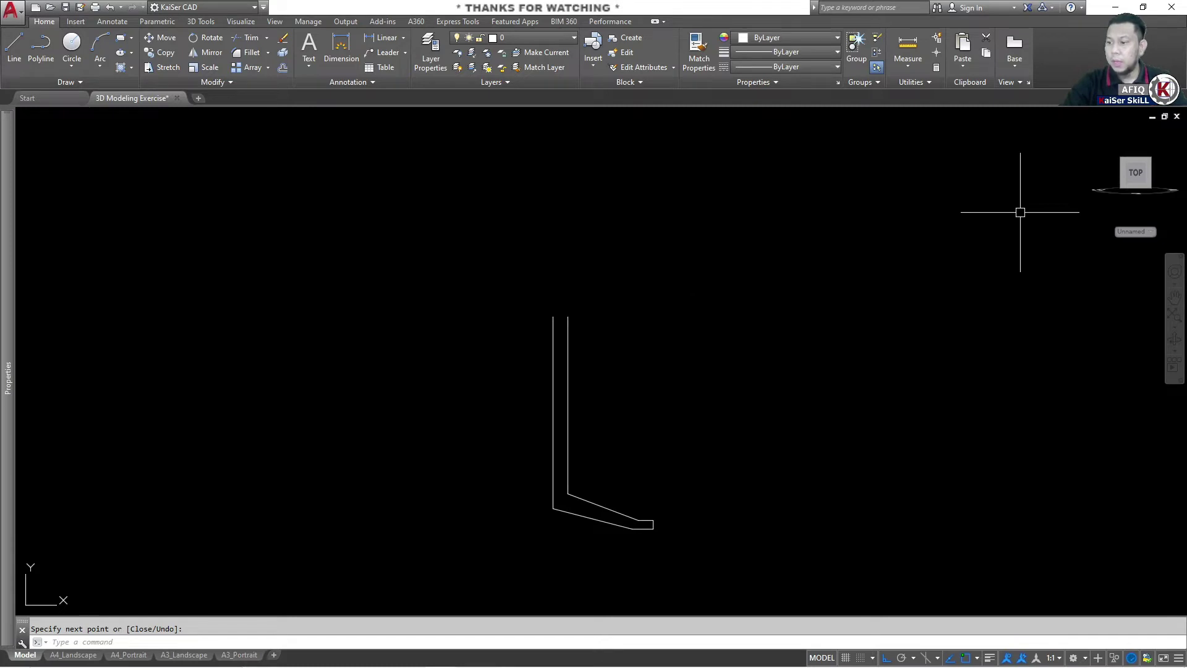
key(alt+Tab)
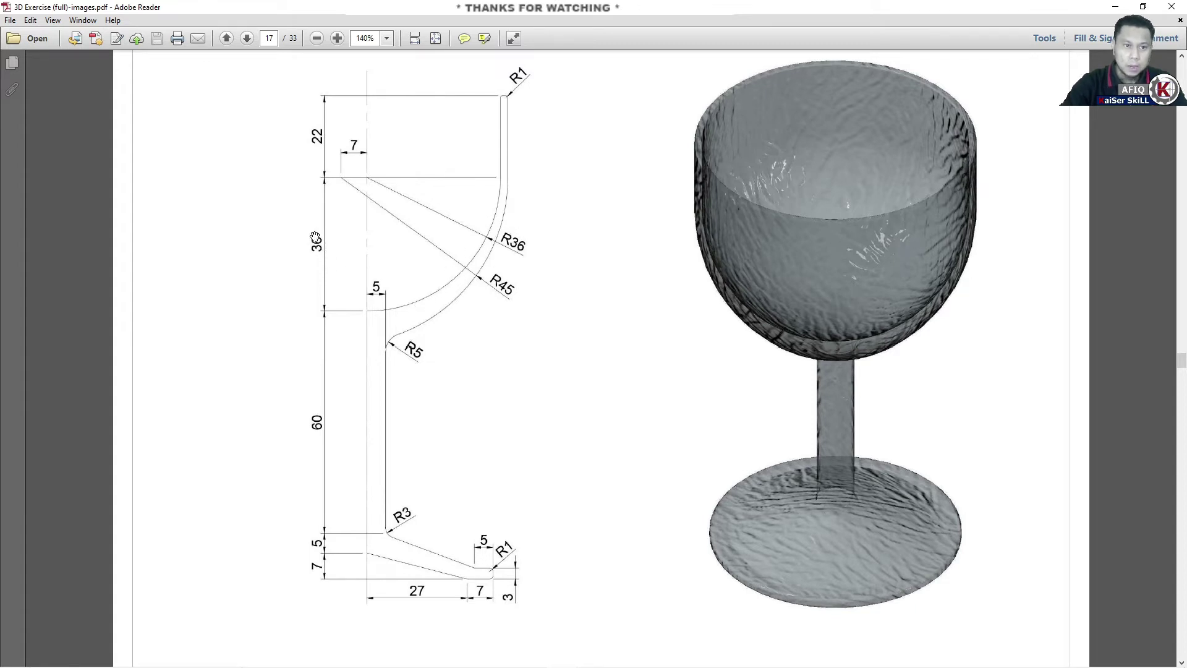
Step: Start a circle centred 36 units straight above the stem's top end
click(1109, 13)
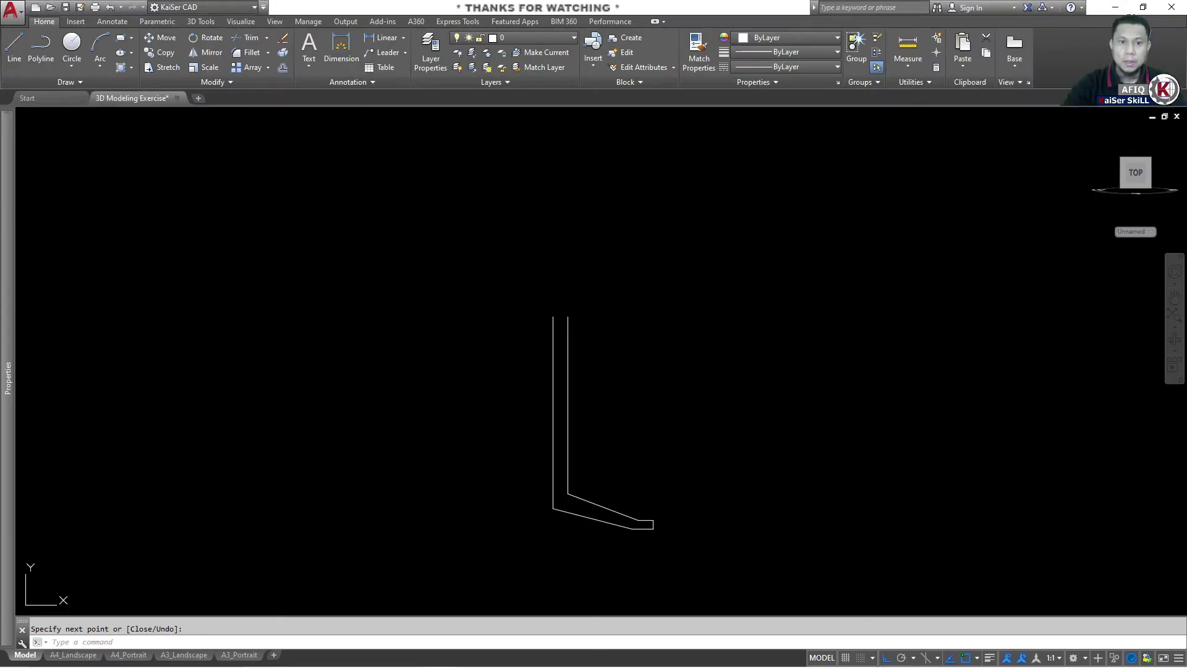
text(c)
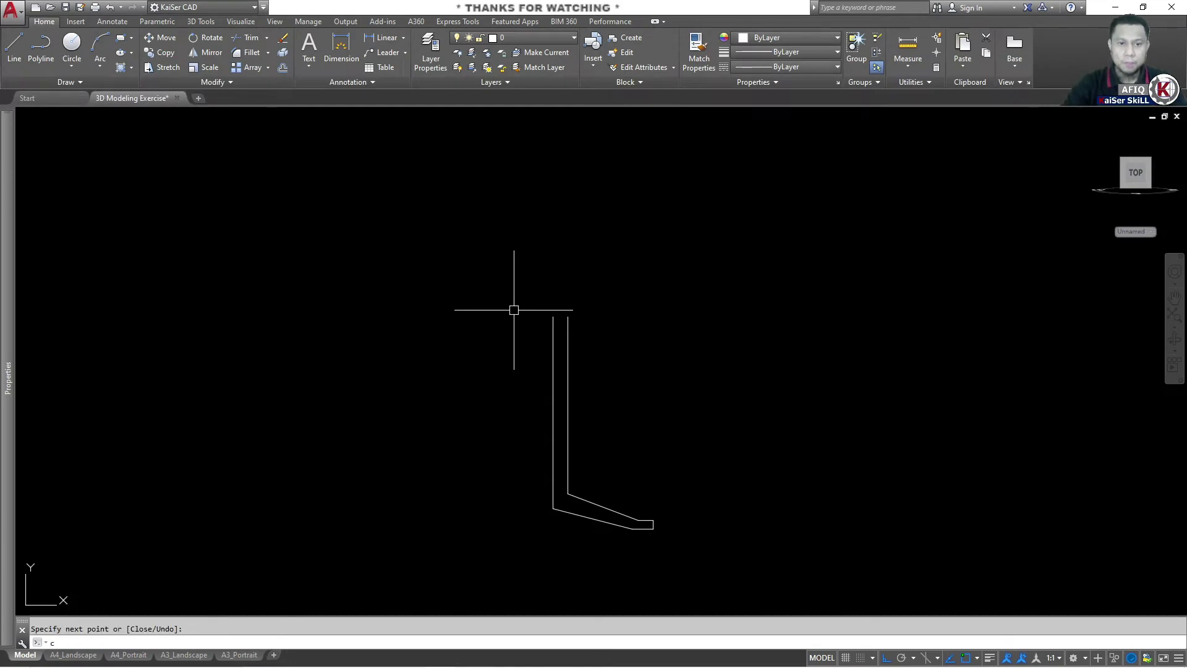
key(Return)
key(Escape)
key(Return)
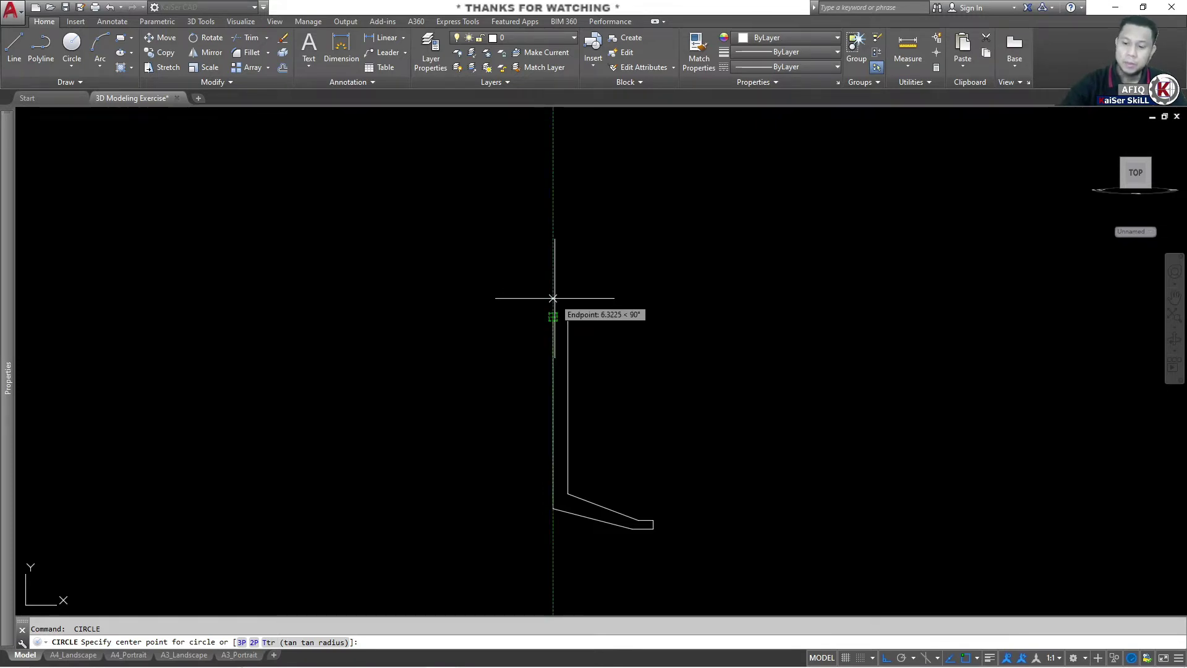
text(3p)
key(Return)
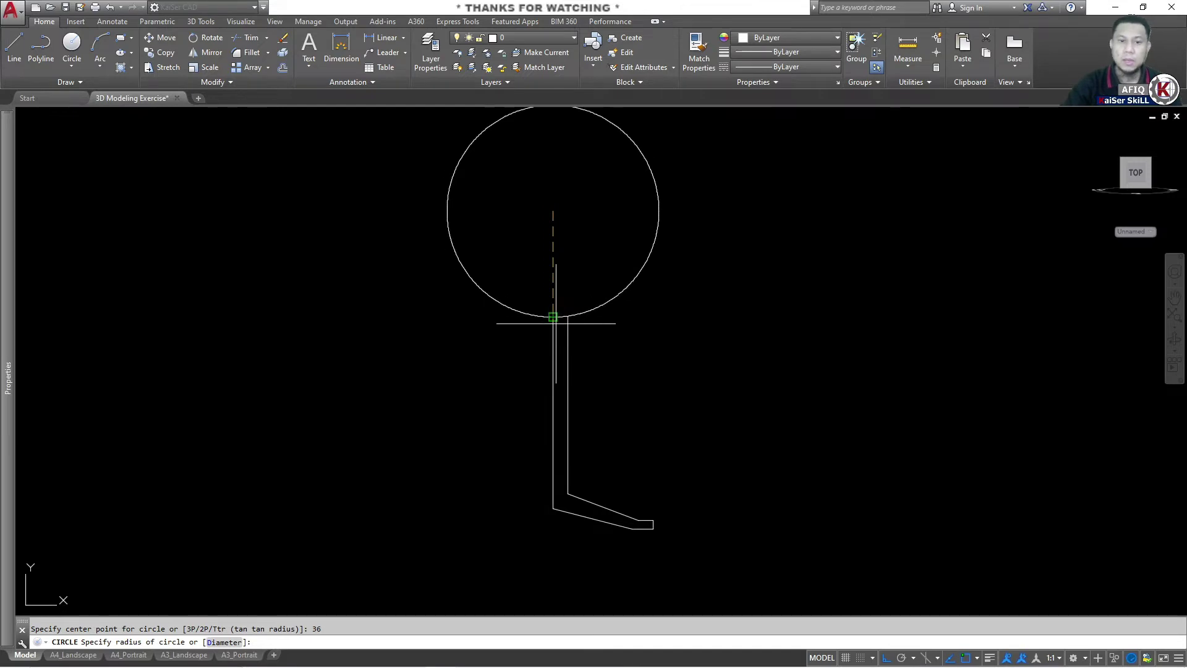
Step: Set the radius to 36 by picking the stem's top endpoint, then view the PDF
scroll(556, 316, up, 3)
scroll(530, 329, up, 3)
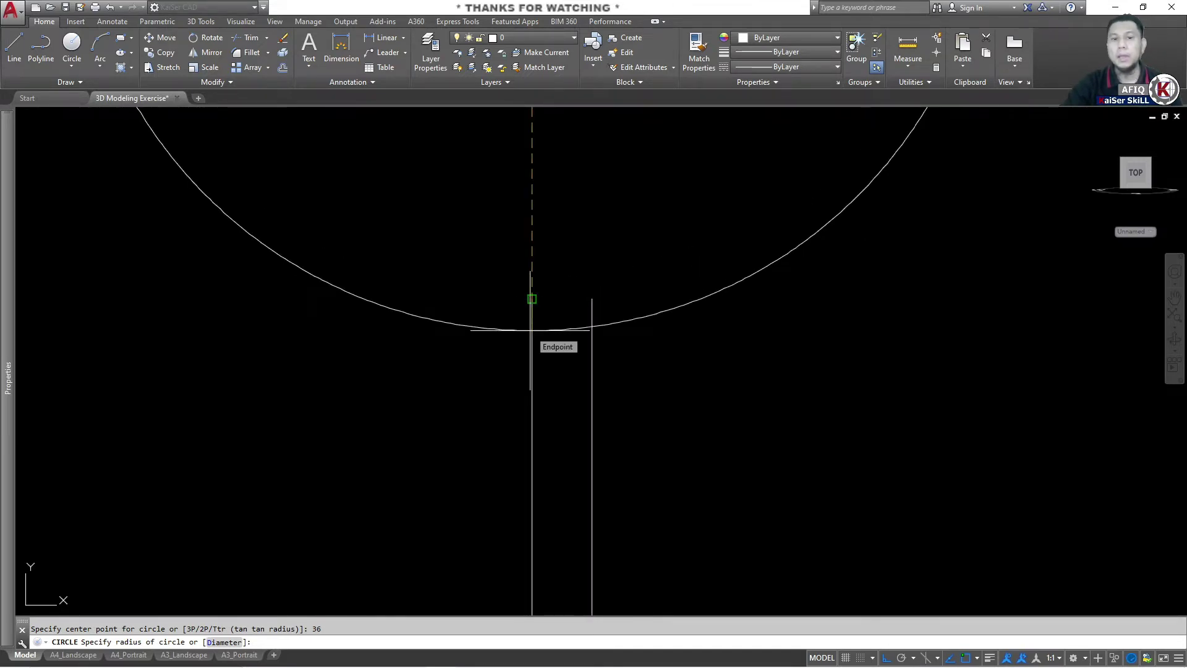
click(532, 298)
scroll(690, 439, down, 3)
scroll(671, 416, down, 2)
scroll(681, 398, up, 1)
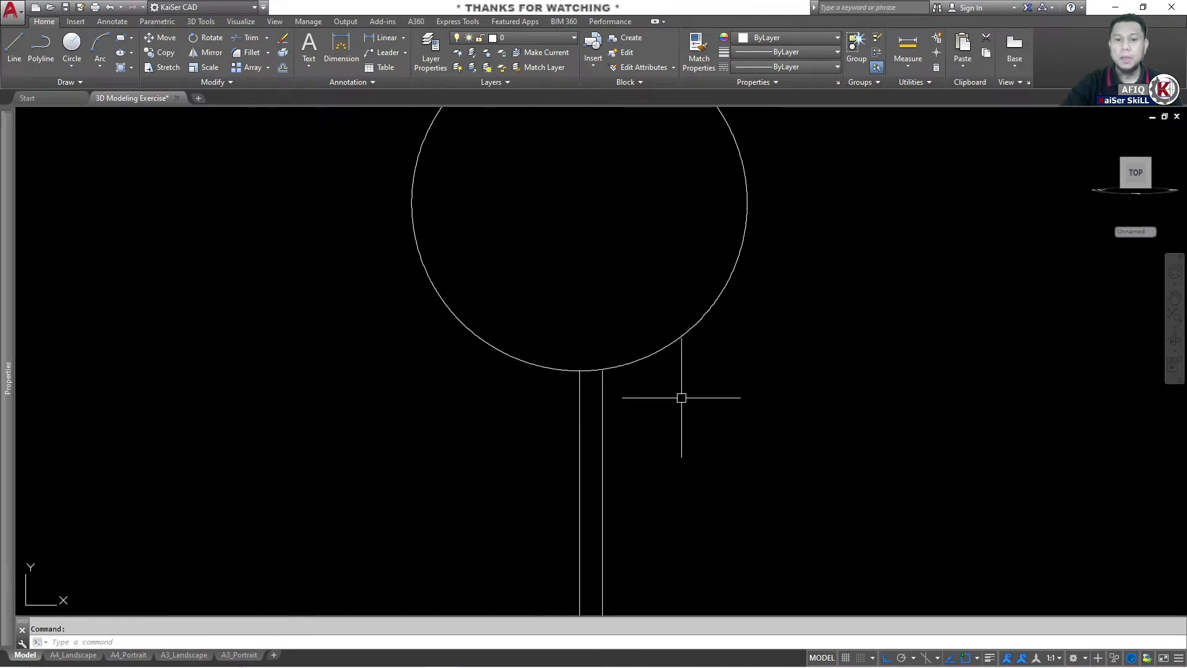
scroll(682, 397, down, 2)
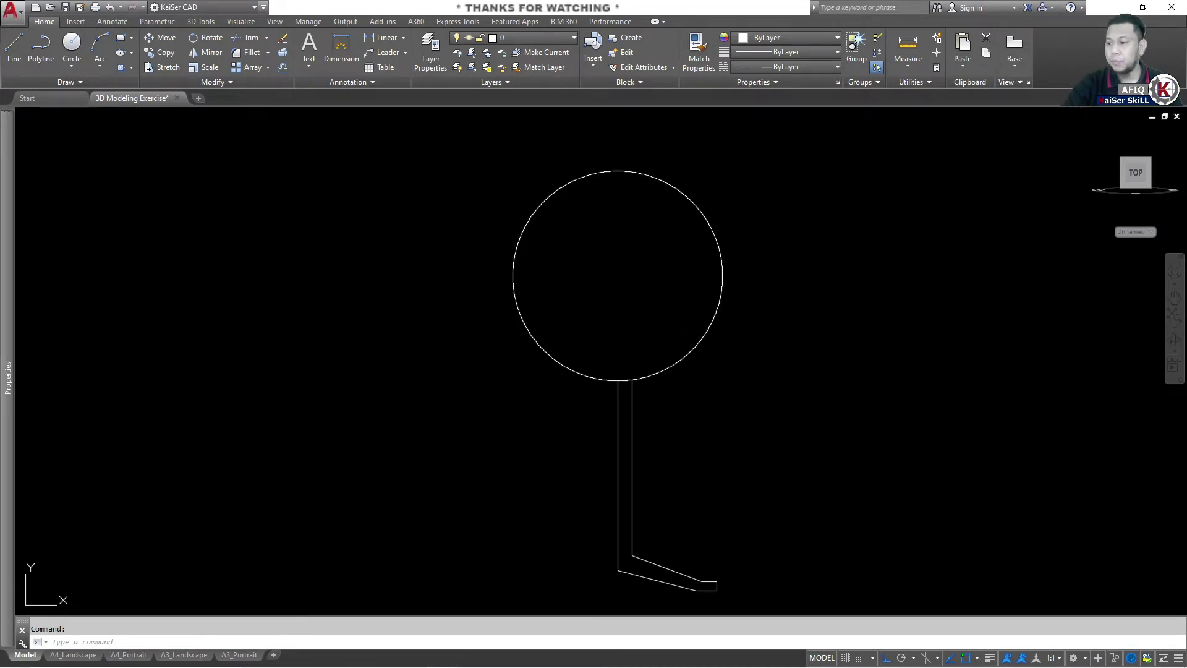
key(alt+Tab)
Step: Box the 7-unit dimension near the bowl's top using the PDF Select Tool
right_click(585, 301)
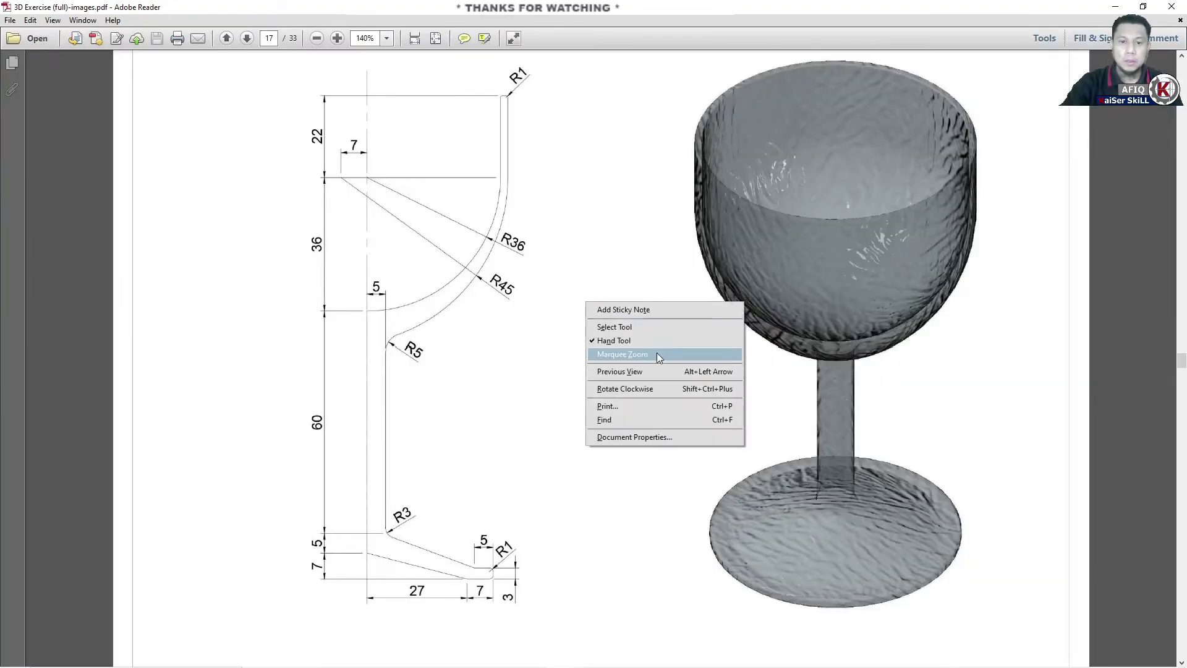
click(651, 325)
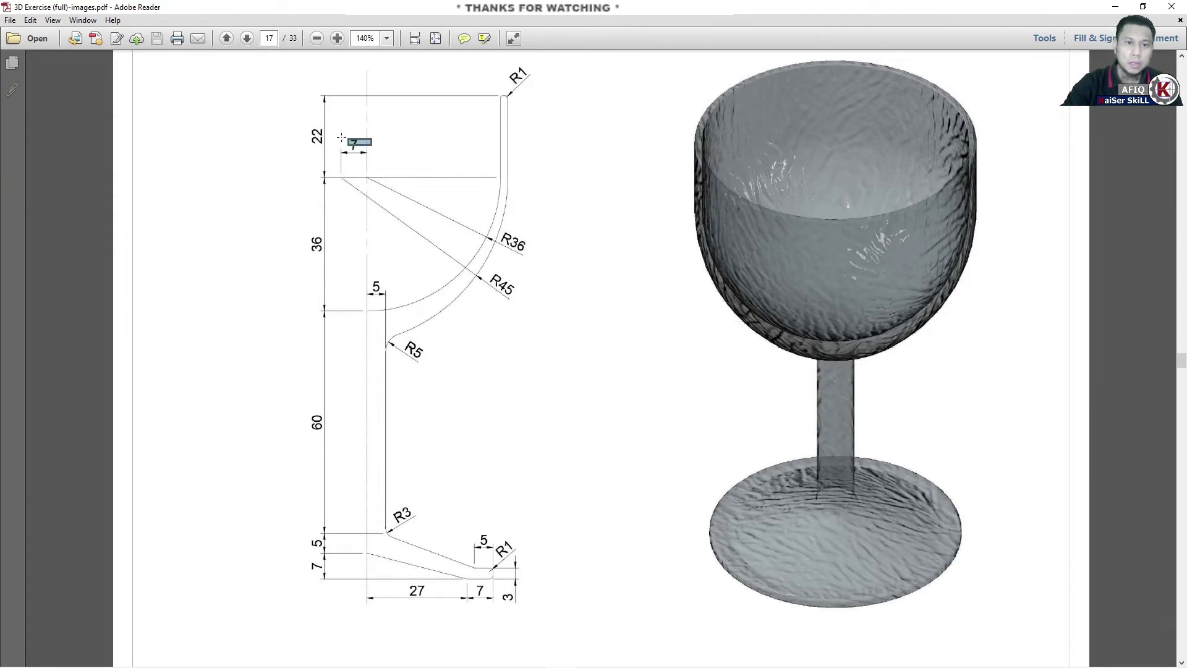
click(310, 160)
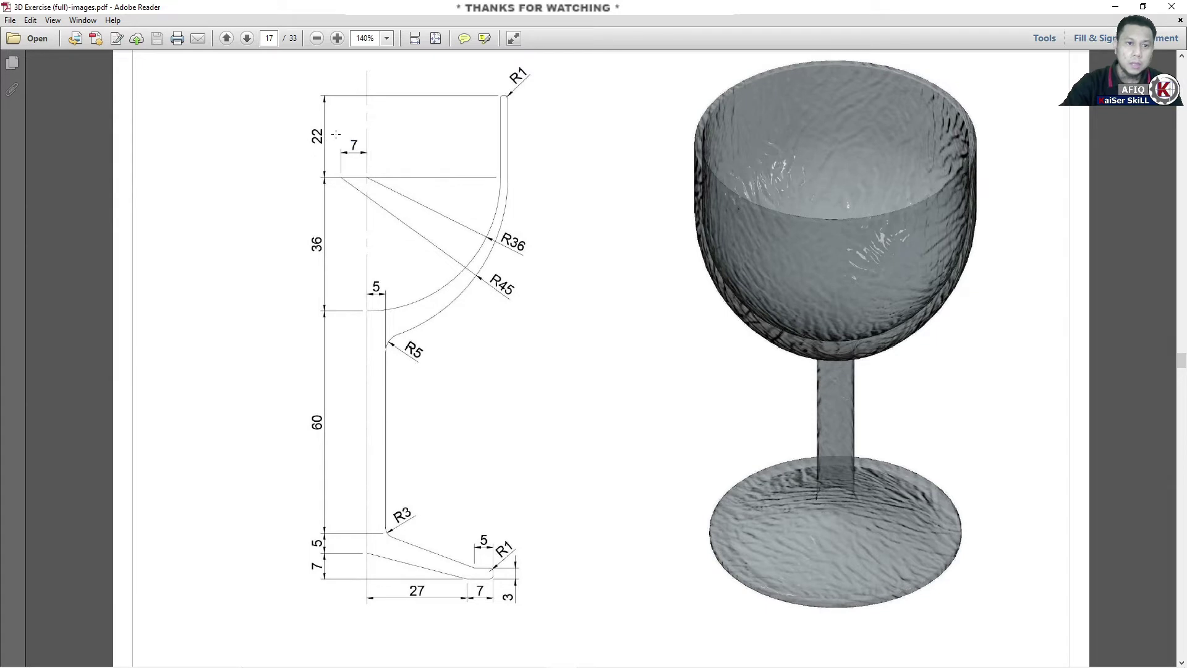
drag(336, 134, 395, 163)
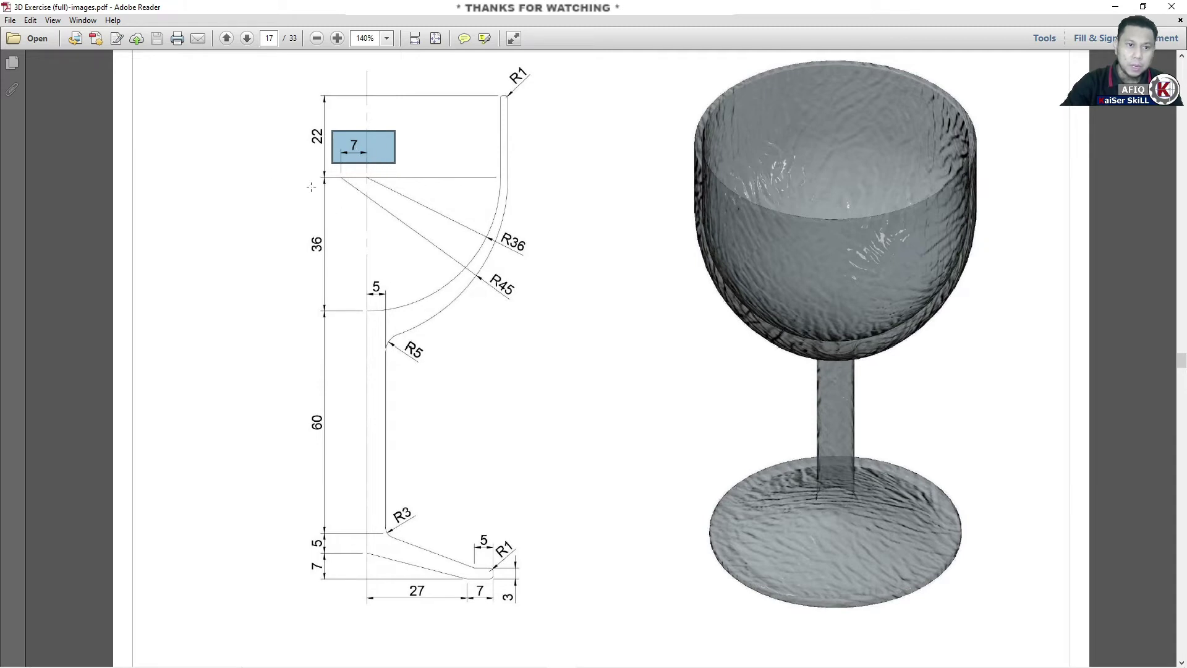
Step: Return to AutoCAD and start copying the bowl circle, then cancel the attempt
click(1116, 9)
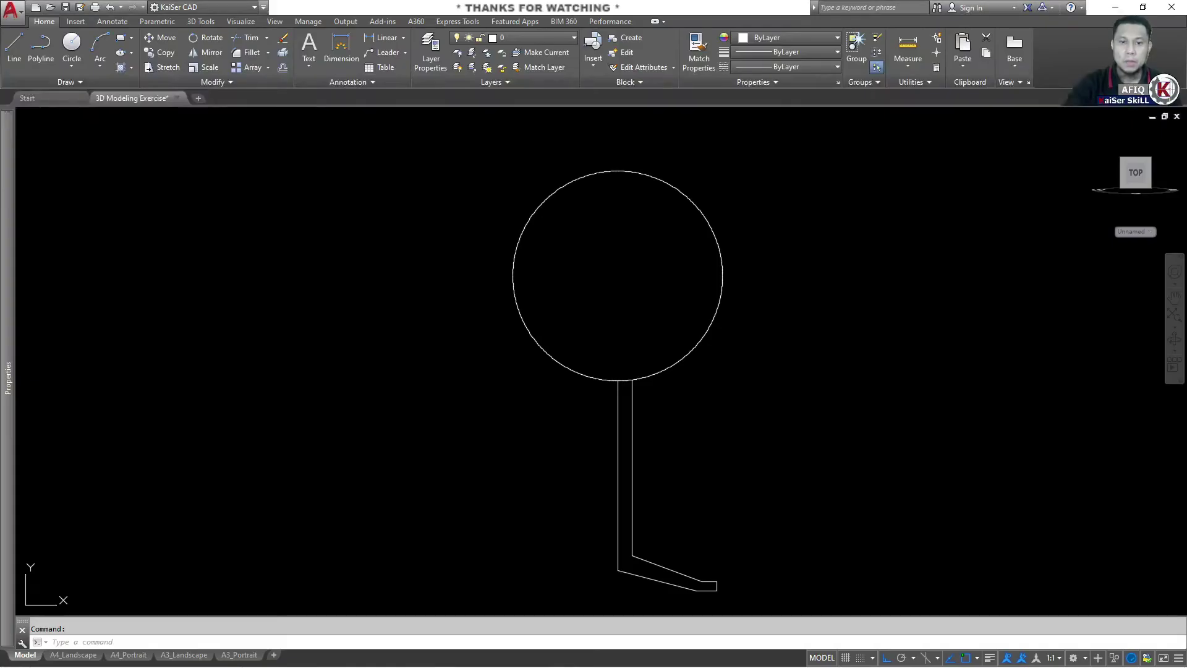
key(Escape)
text(c)
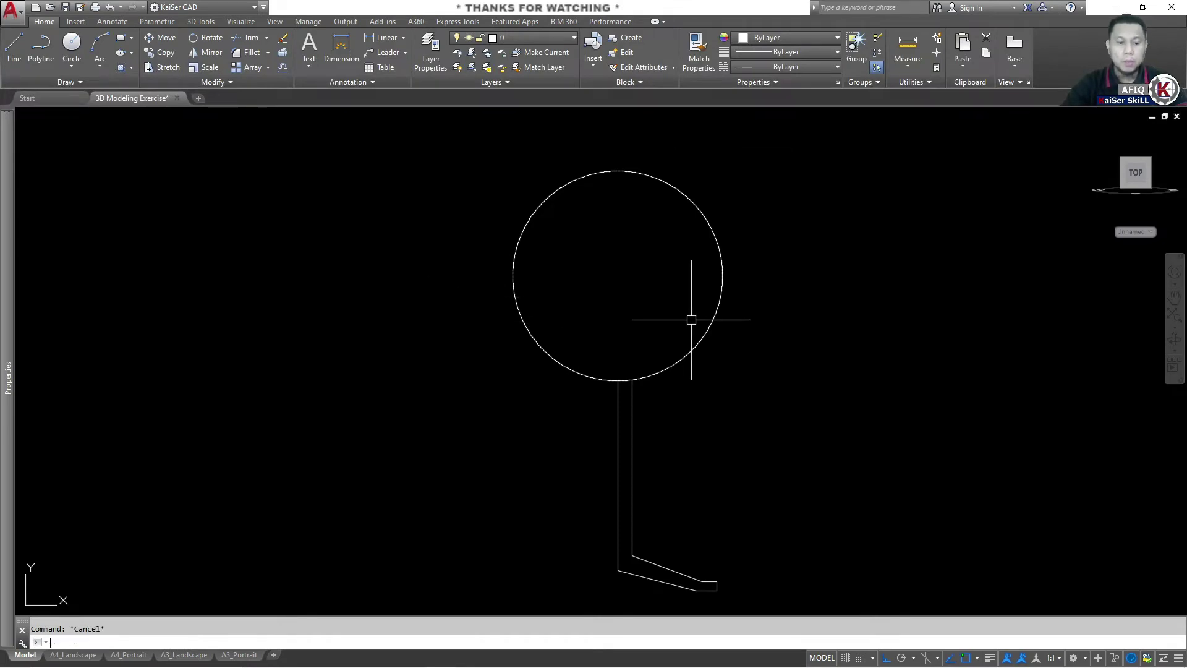
key(Return)
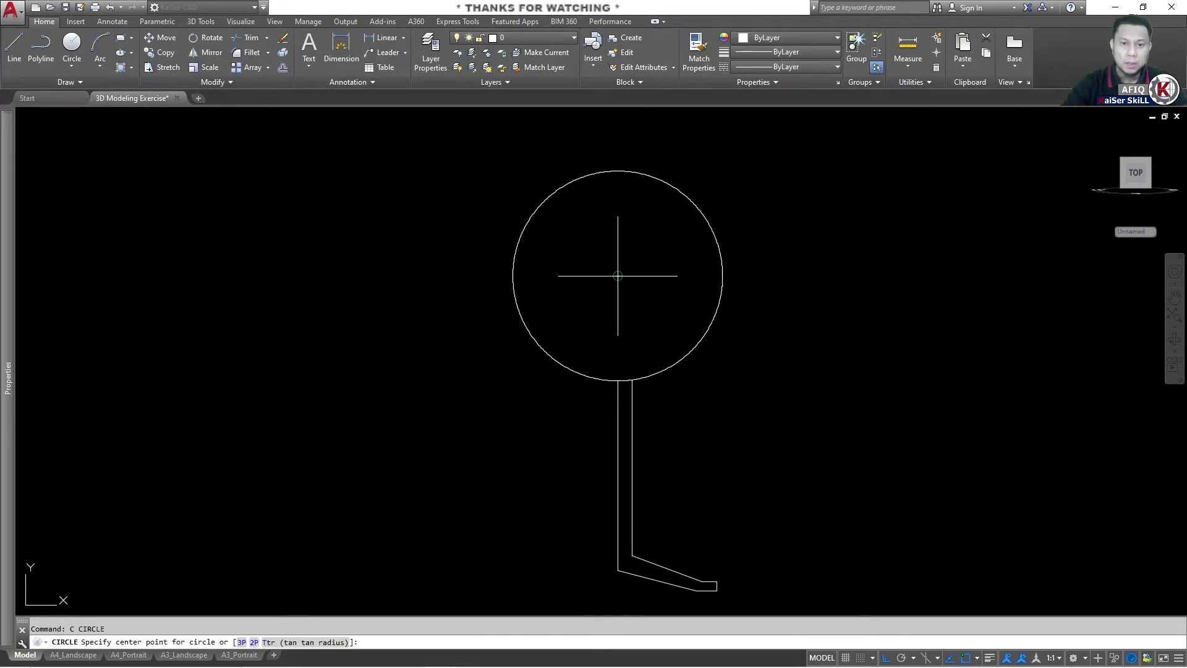
key(Escape)
text(co)
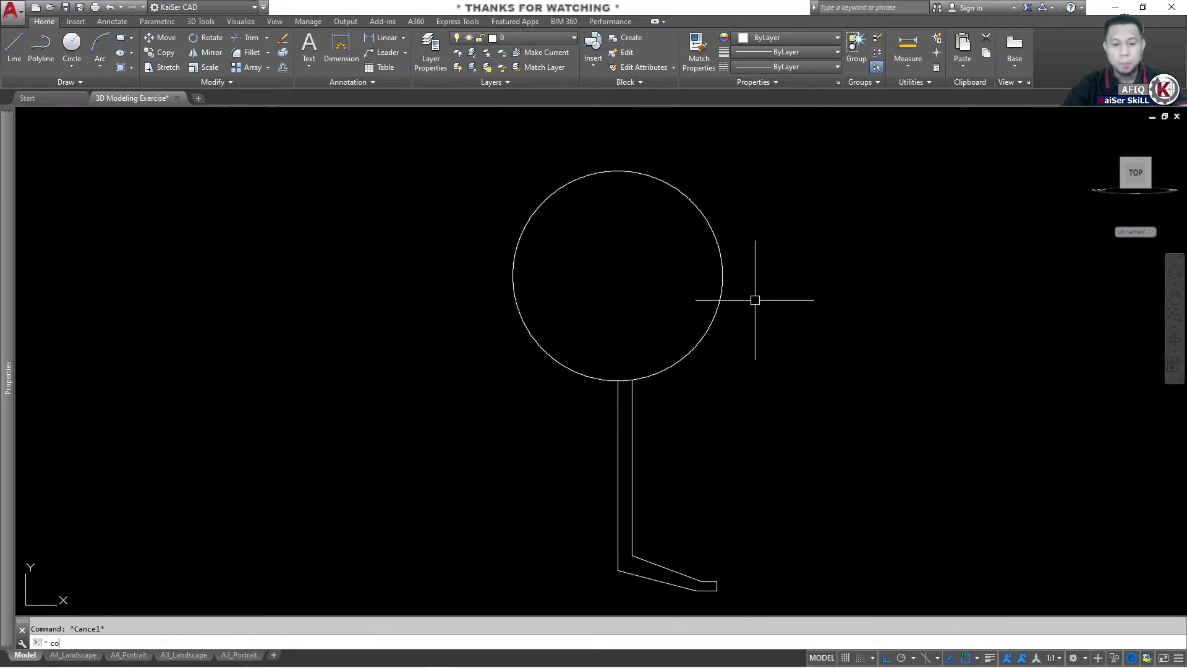
key(Return)
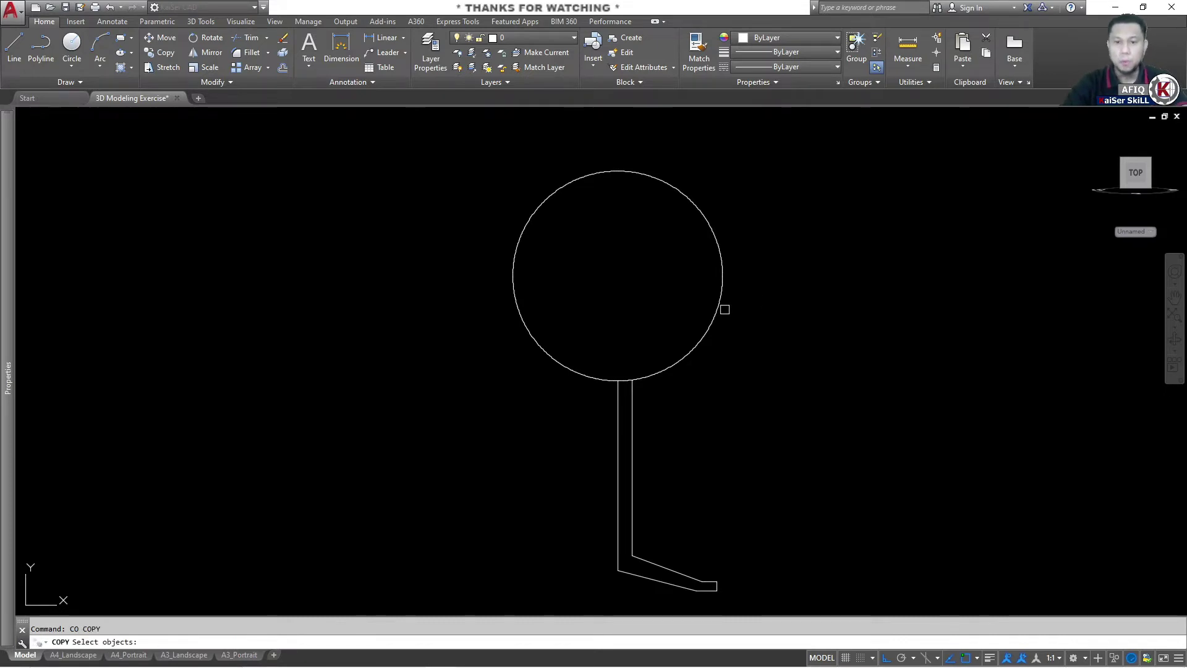
click(723, 309)
key(Return)
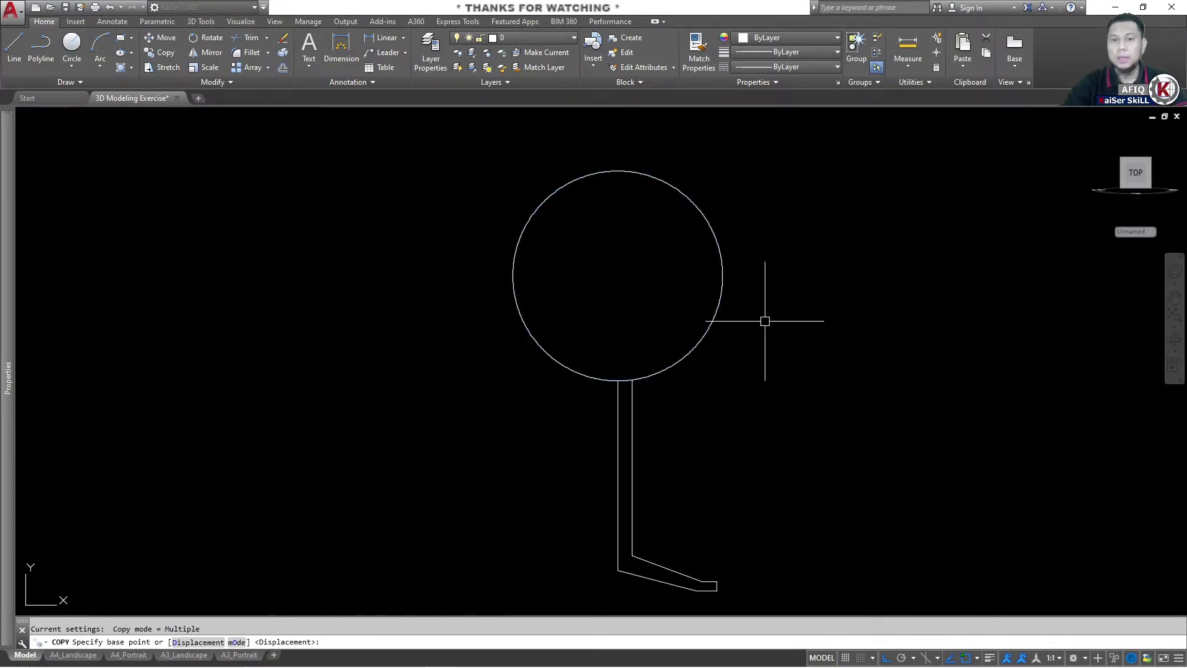
key(Escape)
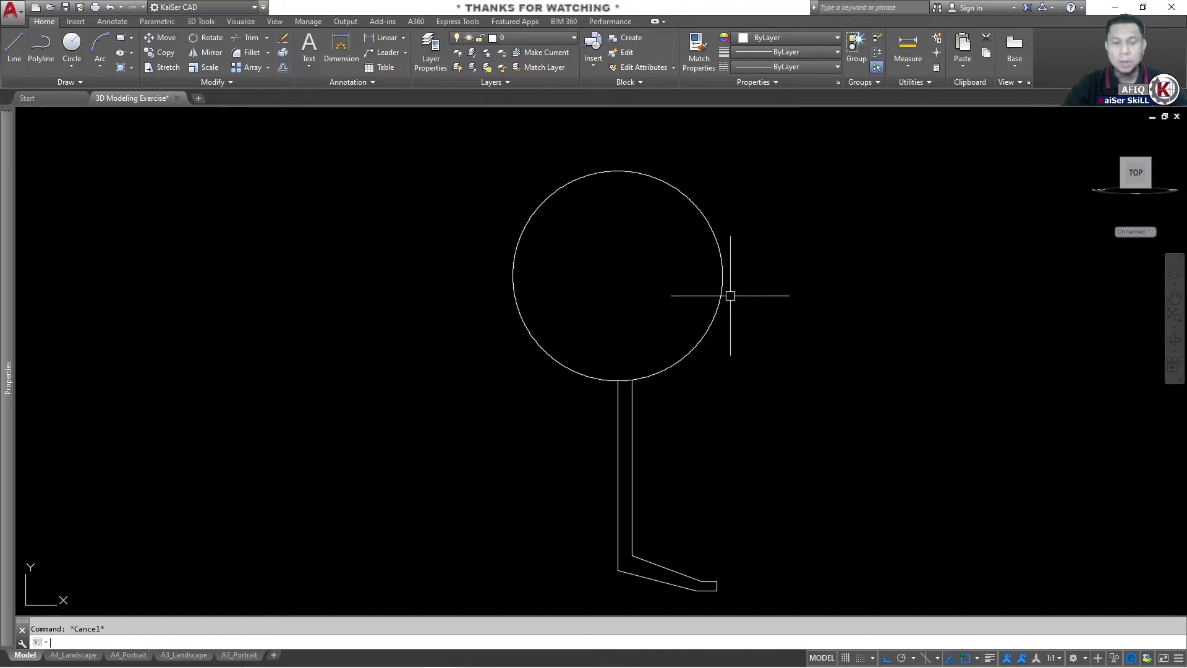
Step: Copy the radius-36 circle 7 units to the left and select the copy
text(c)
key(Return)
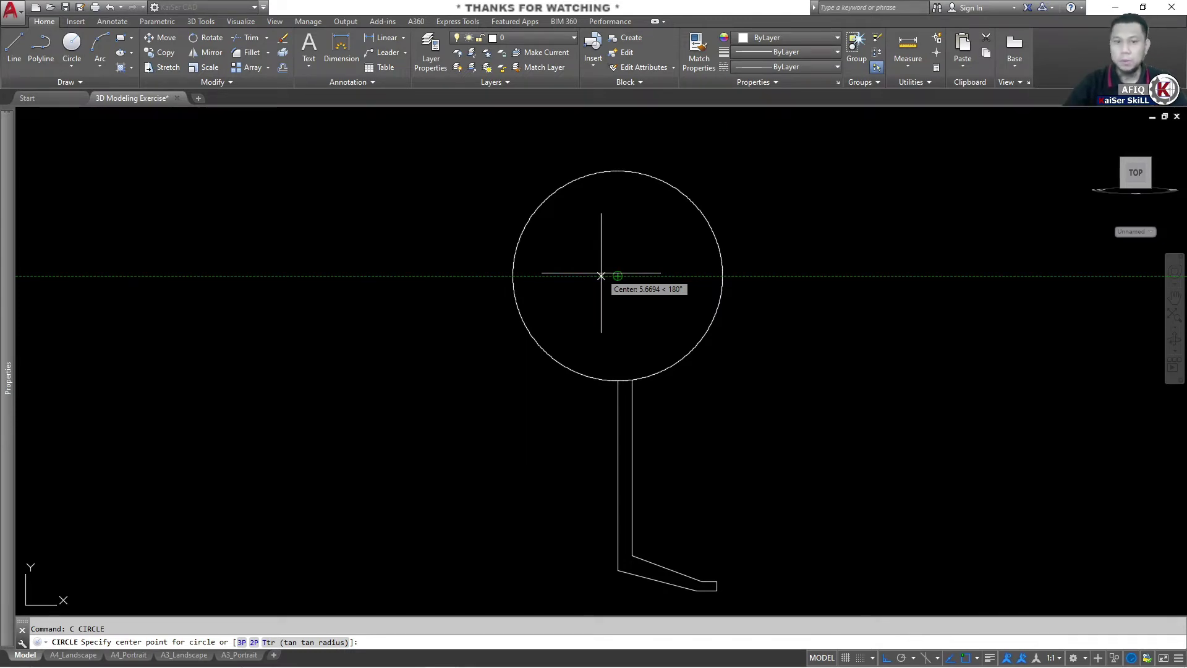
key(Escape)
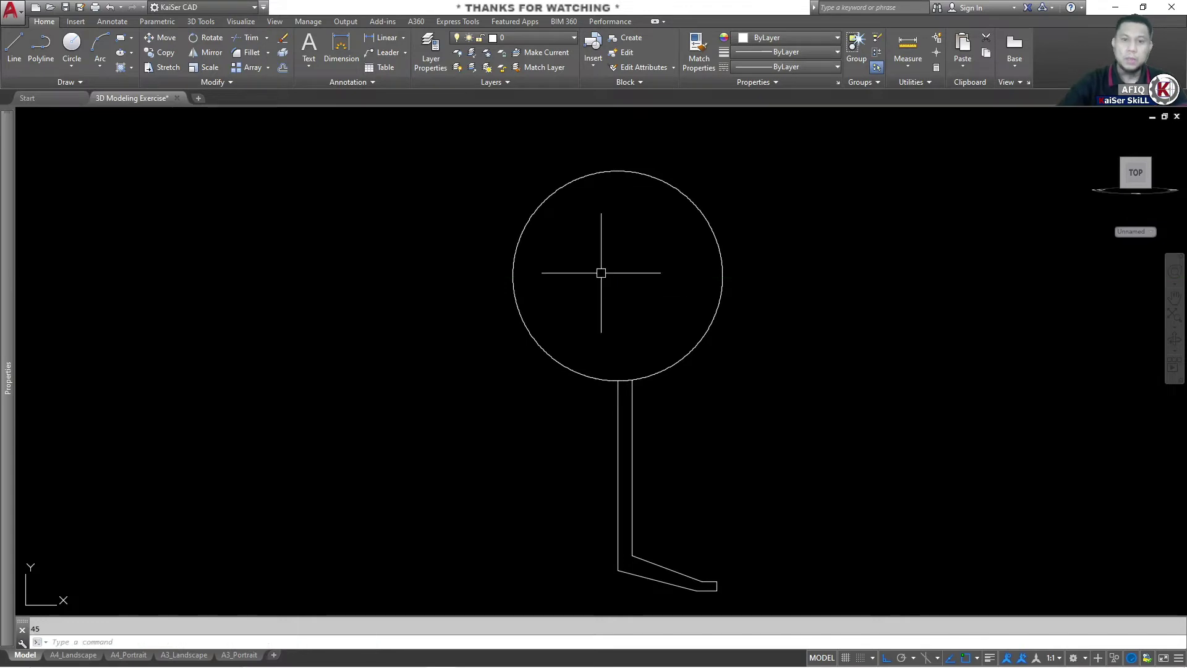
text(co)
key(Return)
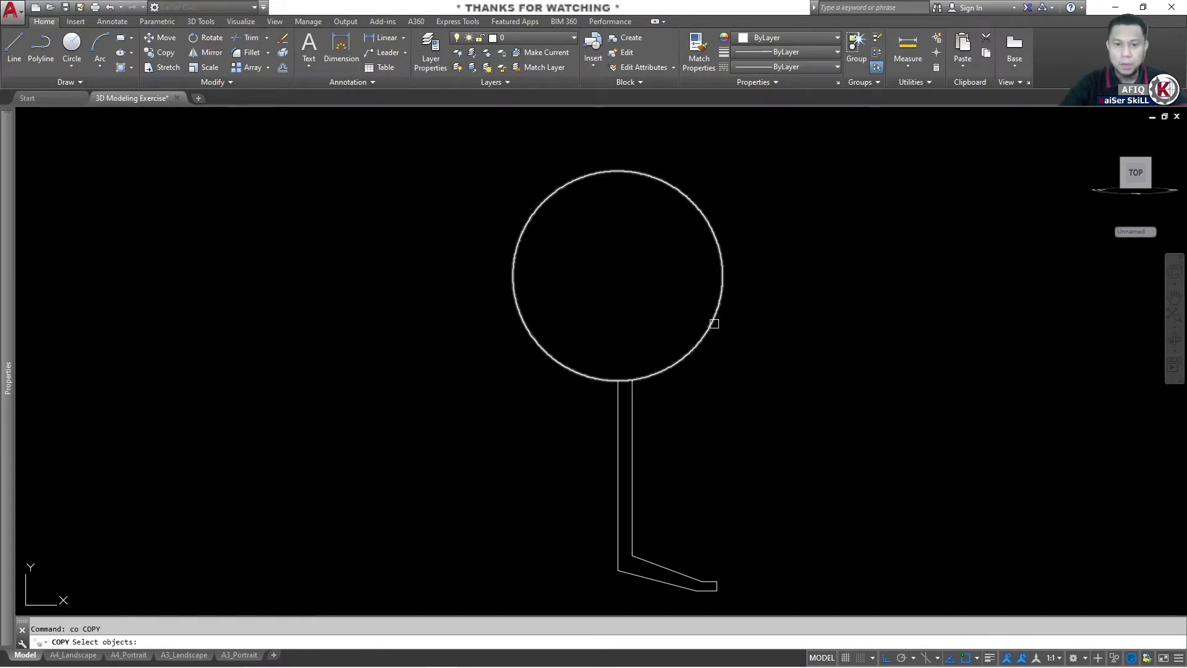
click(712, 323)
key(Return)
click(849, 386)
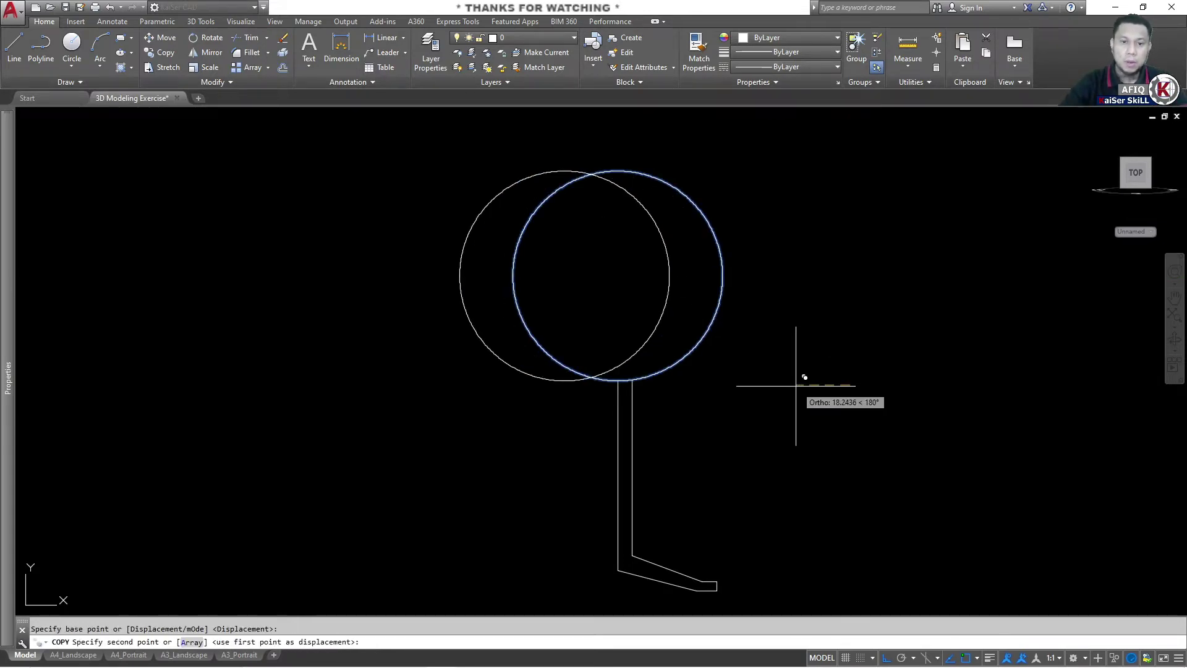
text(7)
key(Return)
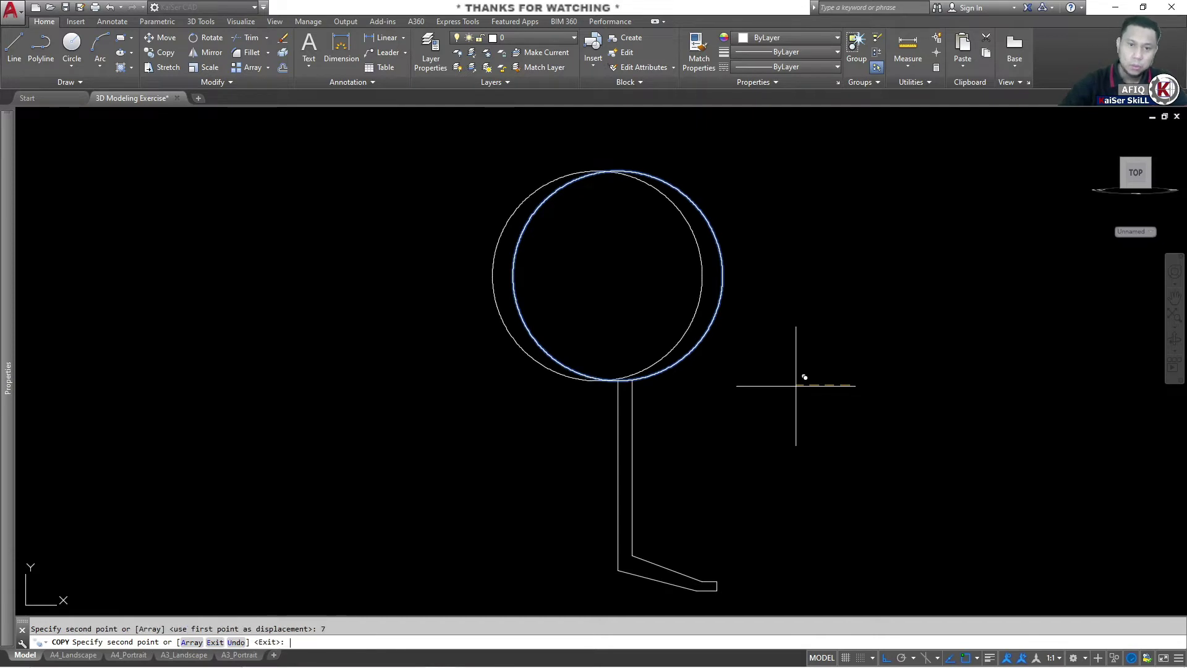
key(Escape)
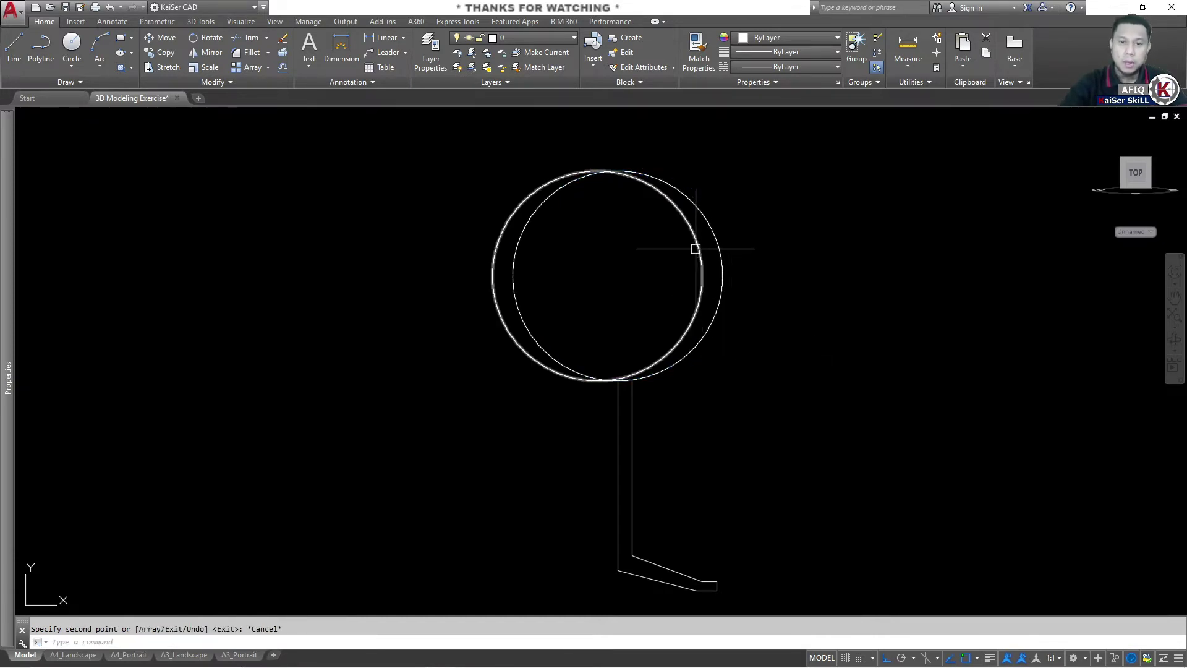
click(702, 246)
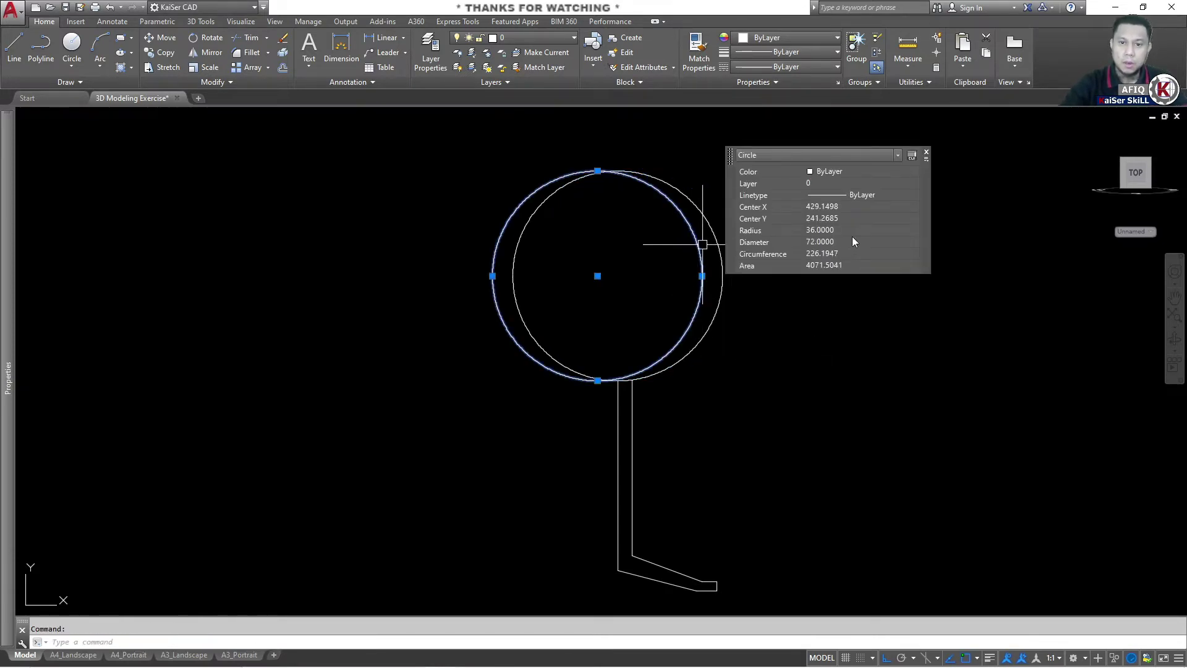
Step: Enlarge the left circle to radius 45 and put the reference PDF away
click(853, 230)
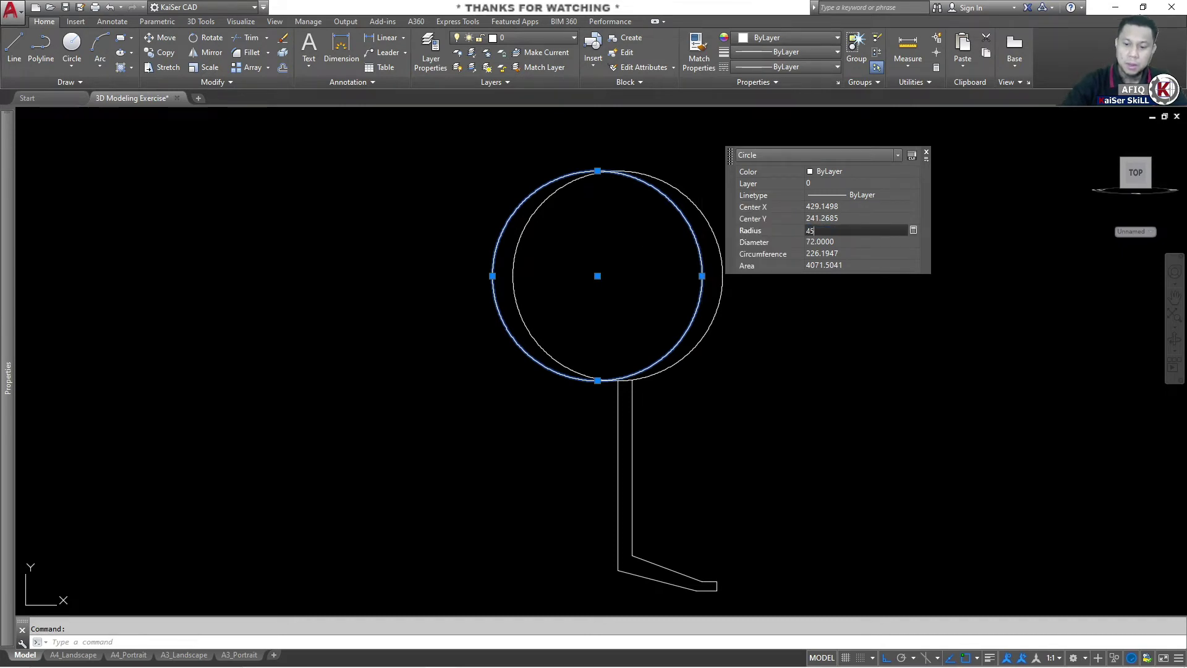
key(Return)
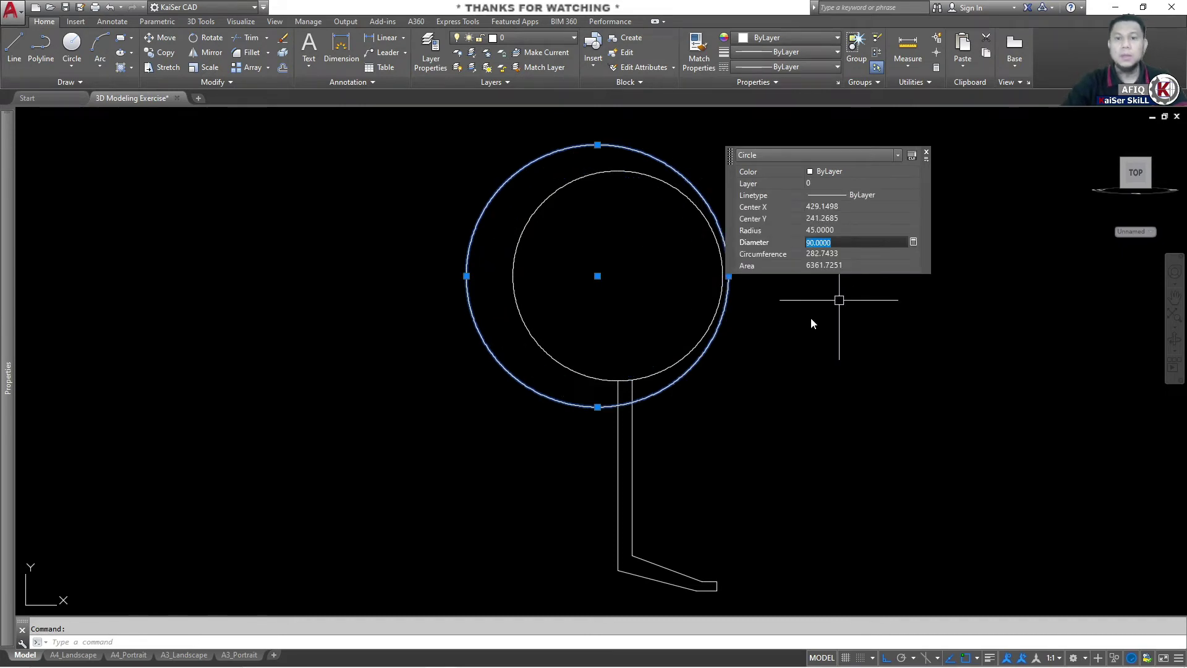
key(Escape)
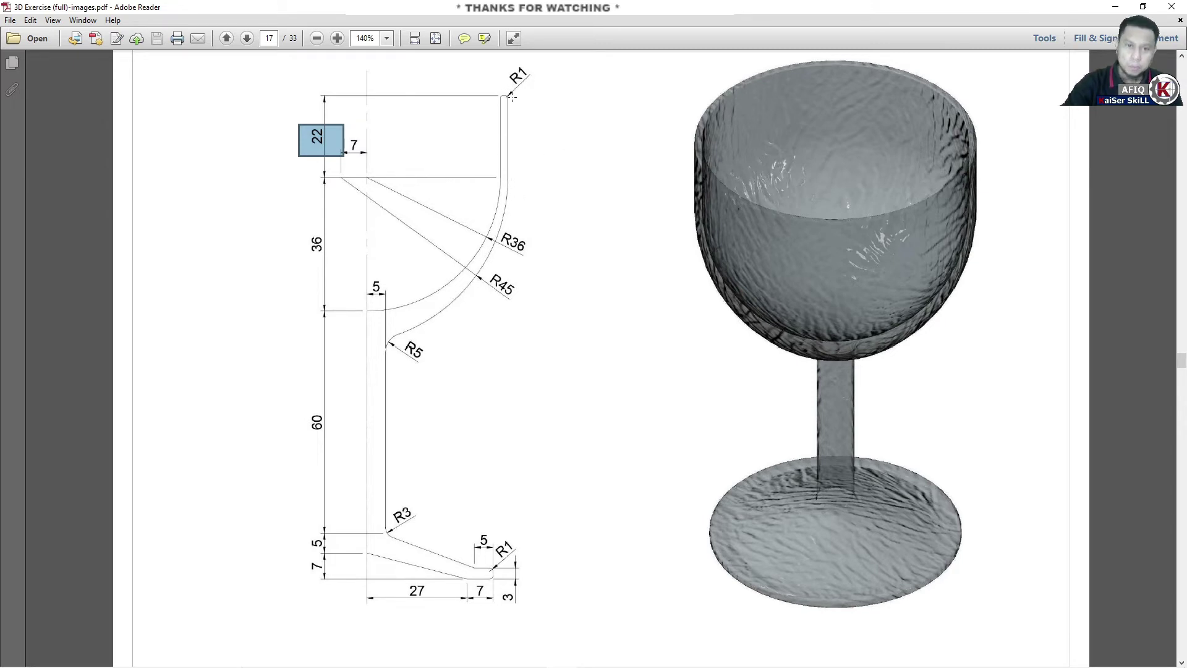
click(1116, 9)
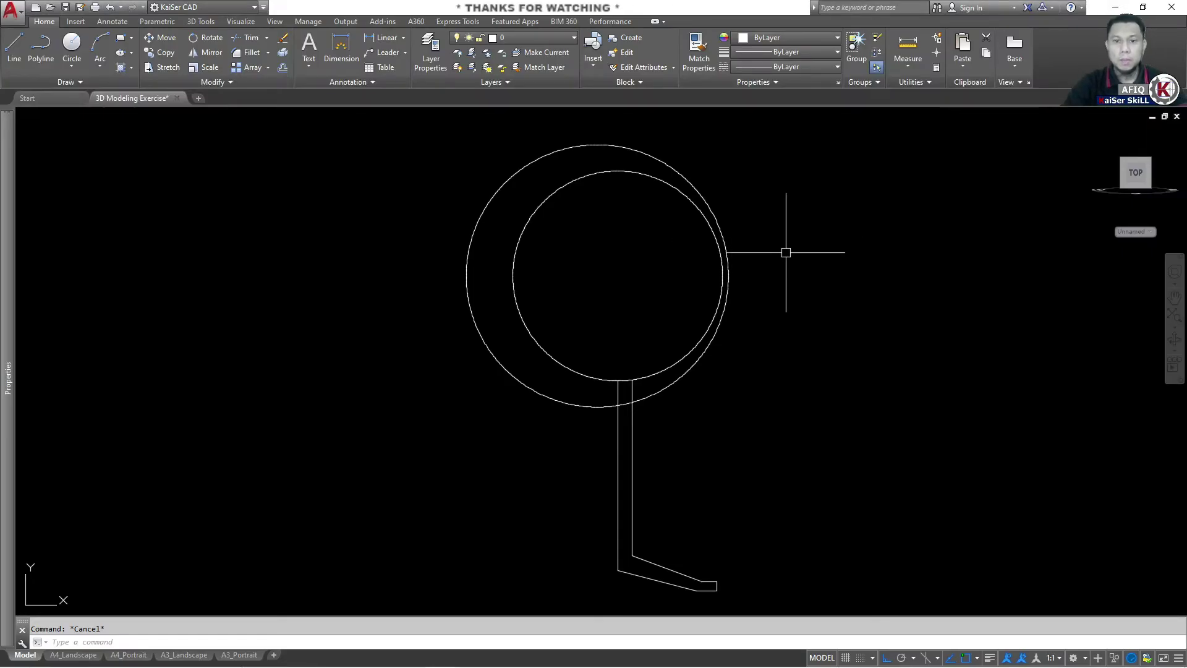
Step: Draw two 22-unit vertical lines up from the circles' rightmost points
text(l)
key(Return)
scroll(722, 272, up, 2)
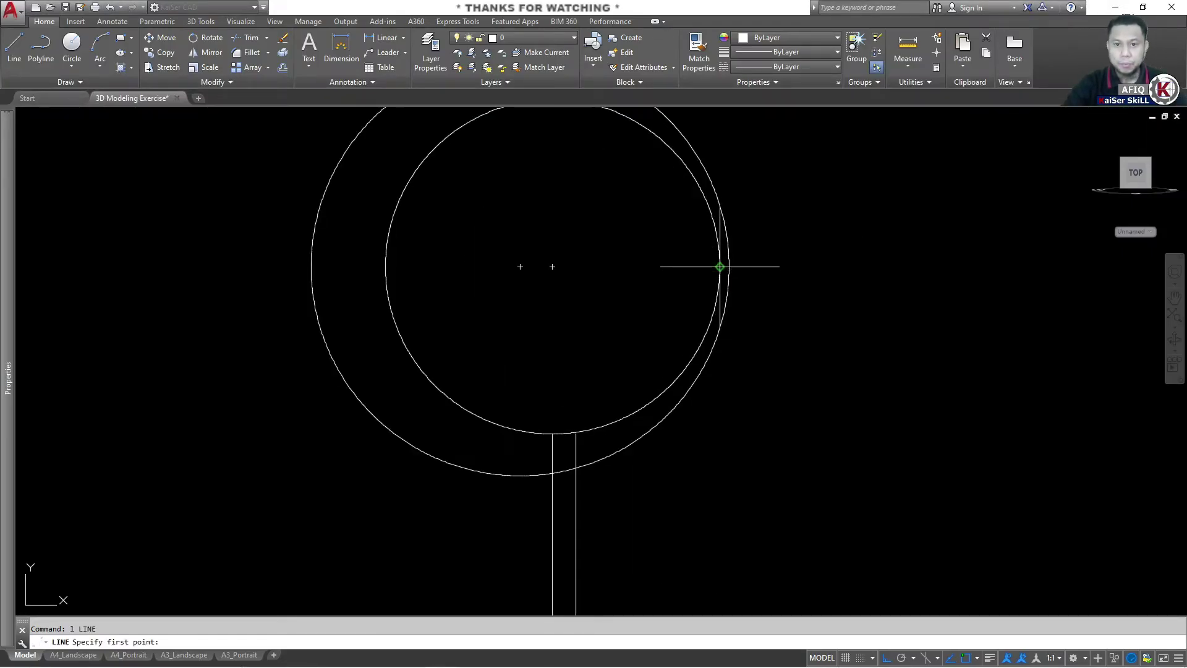
click(720, 266)
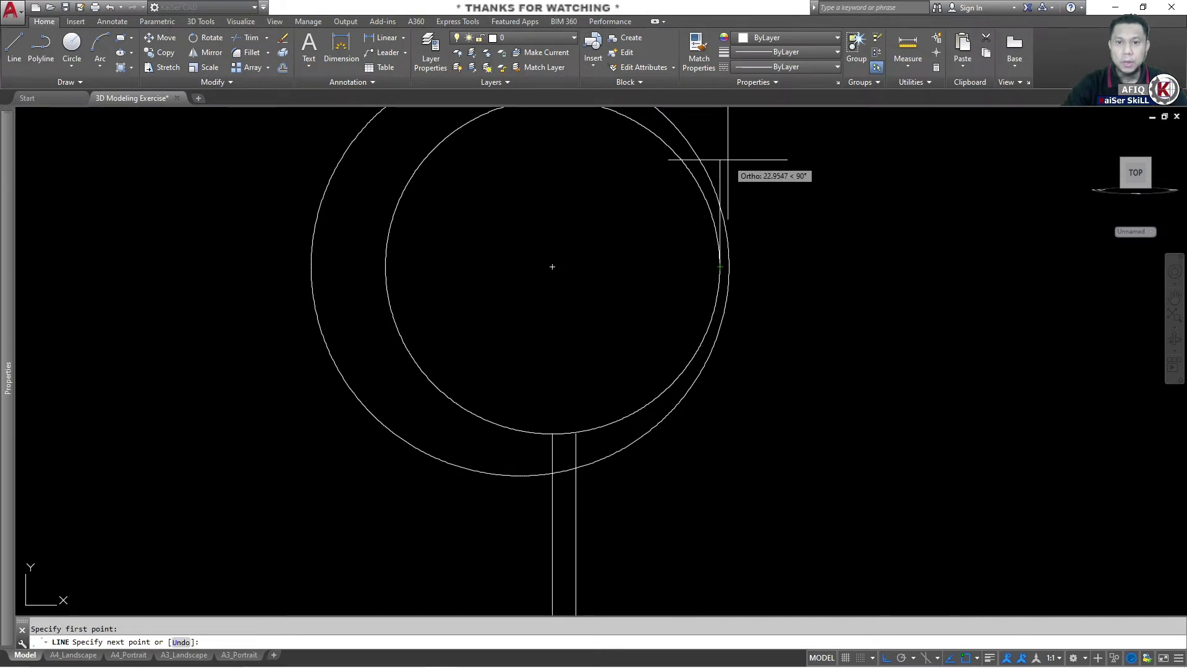
text(22)
key(Return)
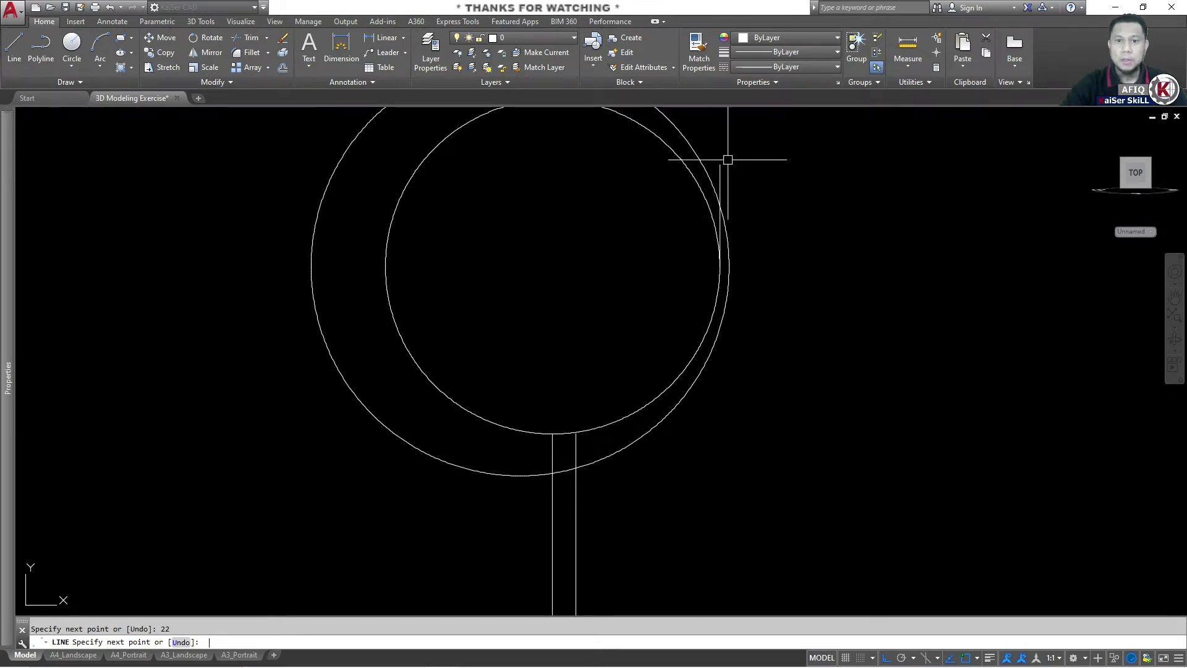
key(Return)
key(Return)
scroll(739, 276, up, 3)
scroll(740, 275, up, 1)
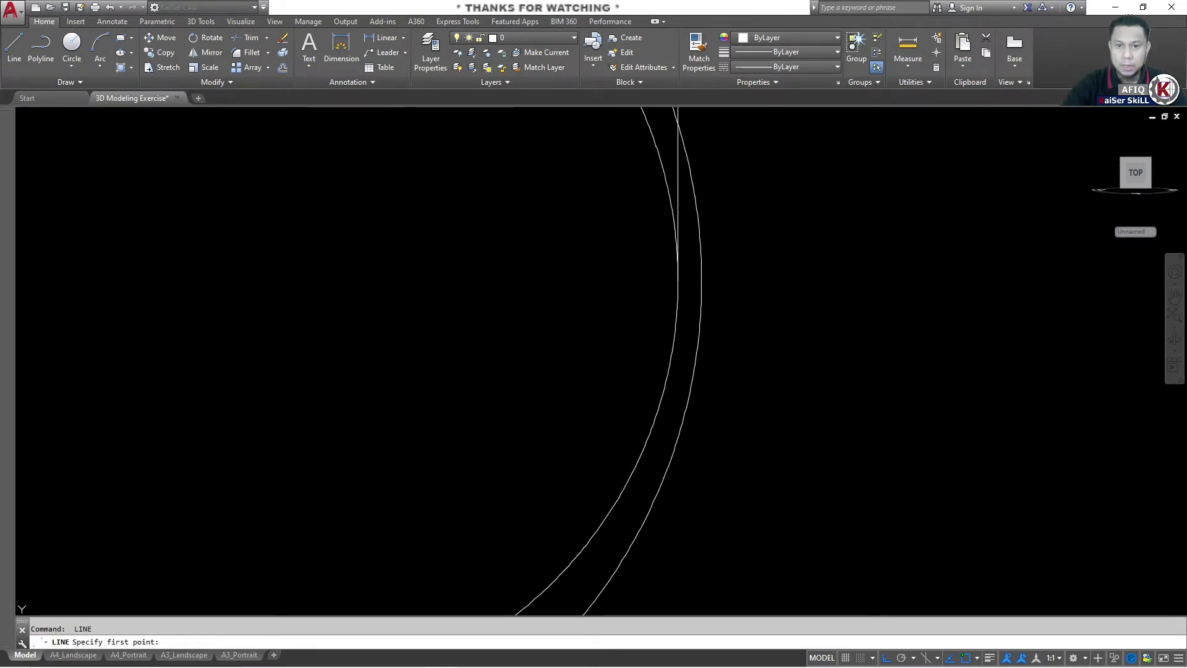
click(700, 281)
scroll(680, 415, down, 3)
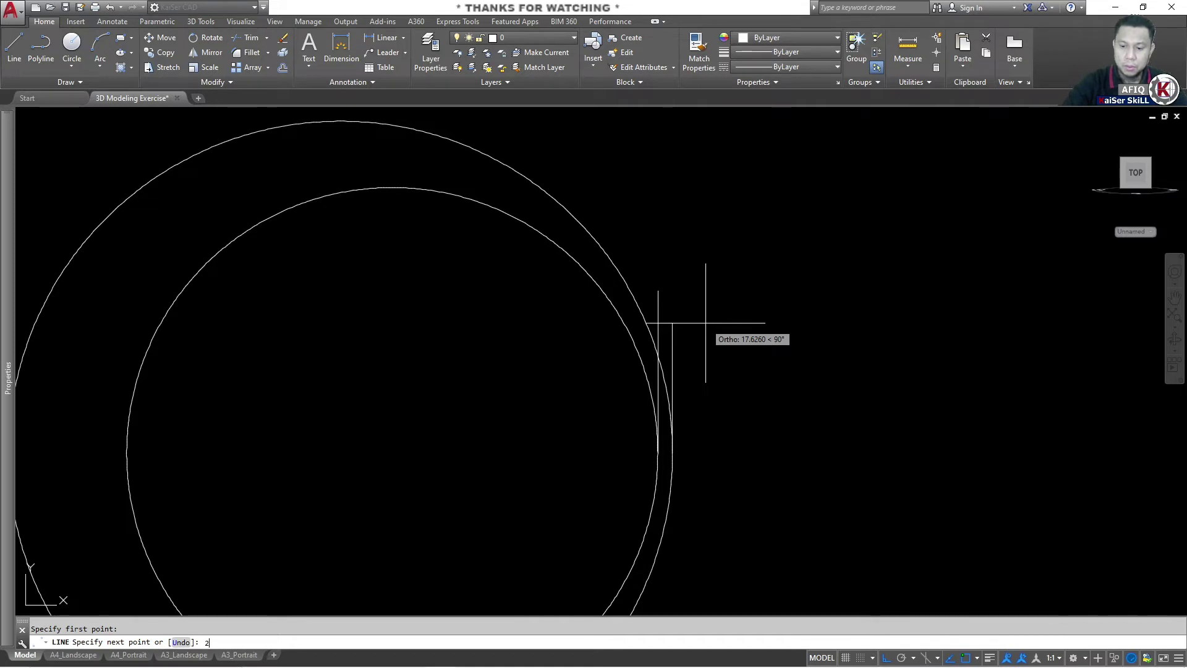
key(Escape)
scroll(694, 307, up, 2)
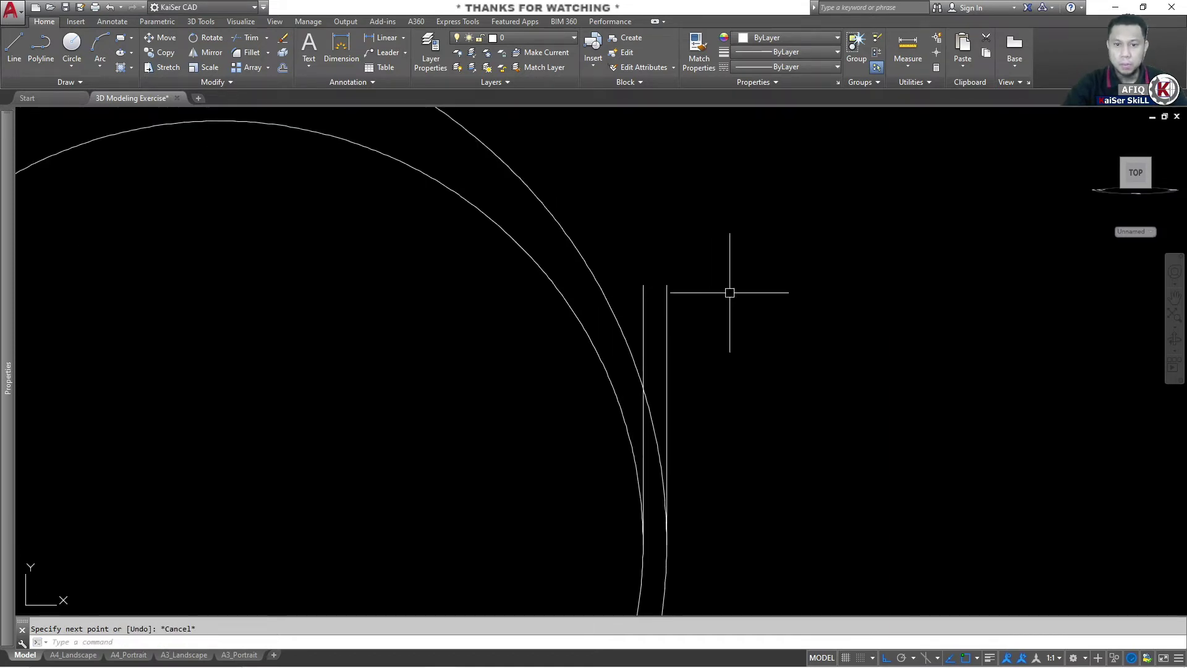
Step: Join the tops of the two vertical lines to close the rim strip
text(l)
key(Return)
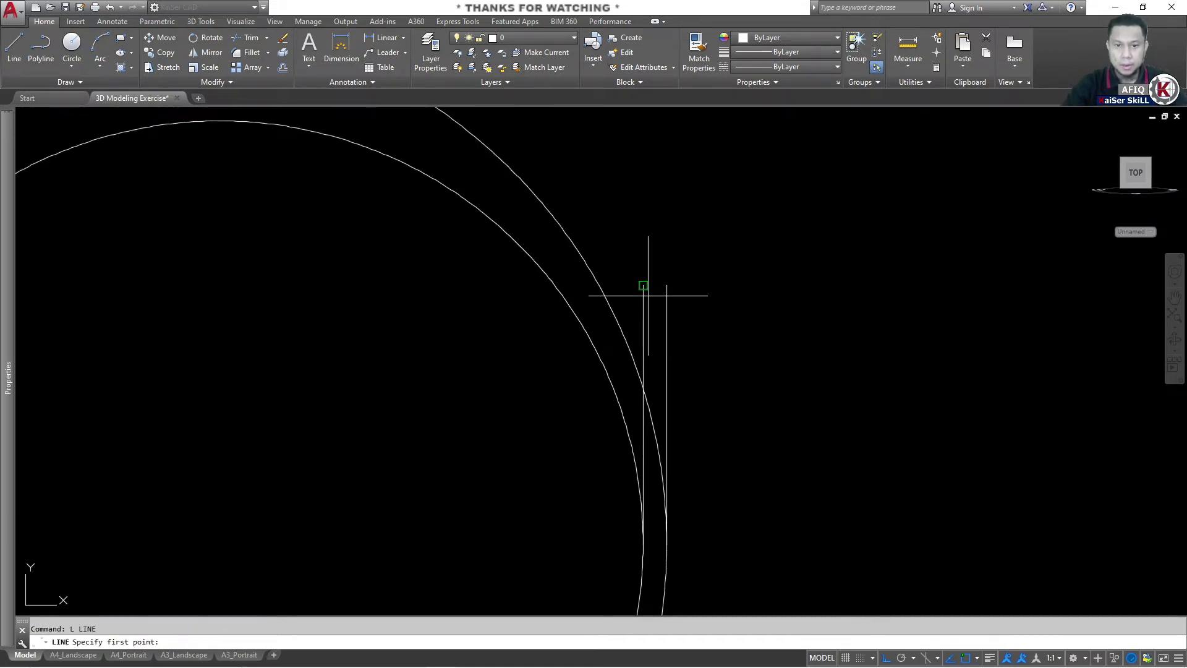
click(643, 286)
click(666, 285)
key(Return)
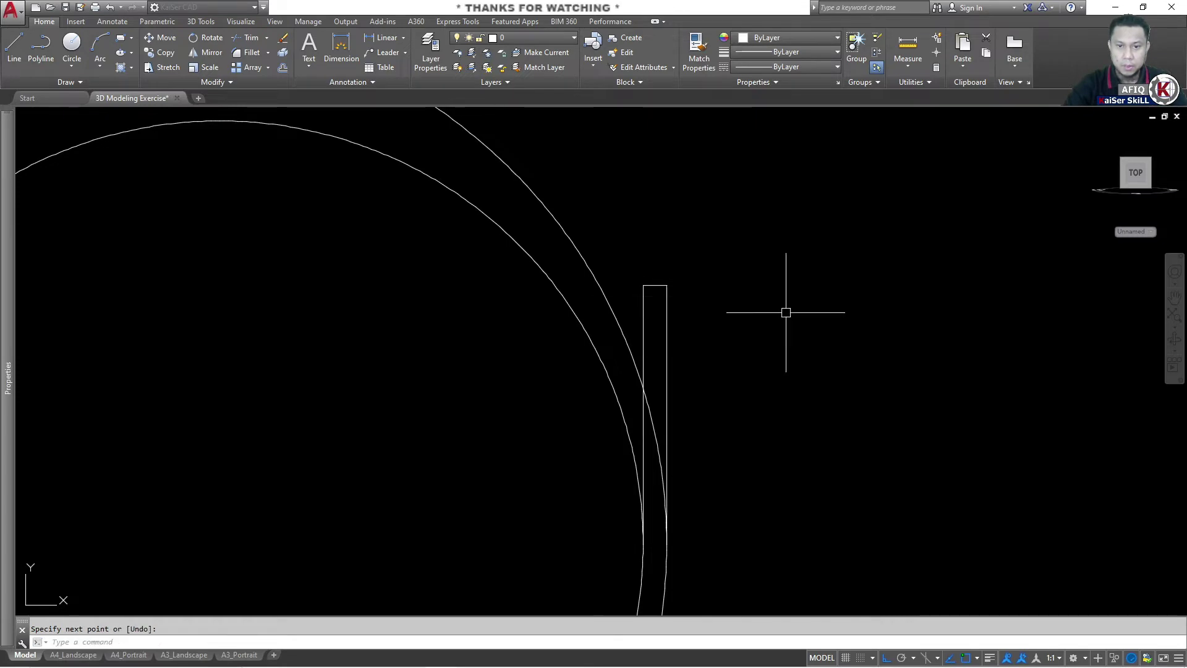
key(Escape)
scroll(767, 284, down, 2)
scroll(711, 322, down, 1)
scroll(655, 321, down, 1)
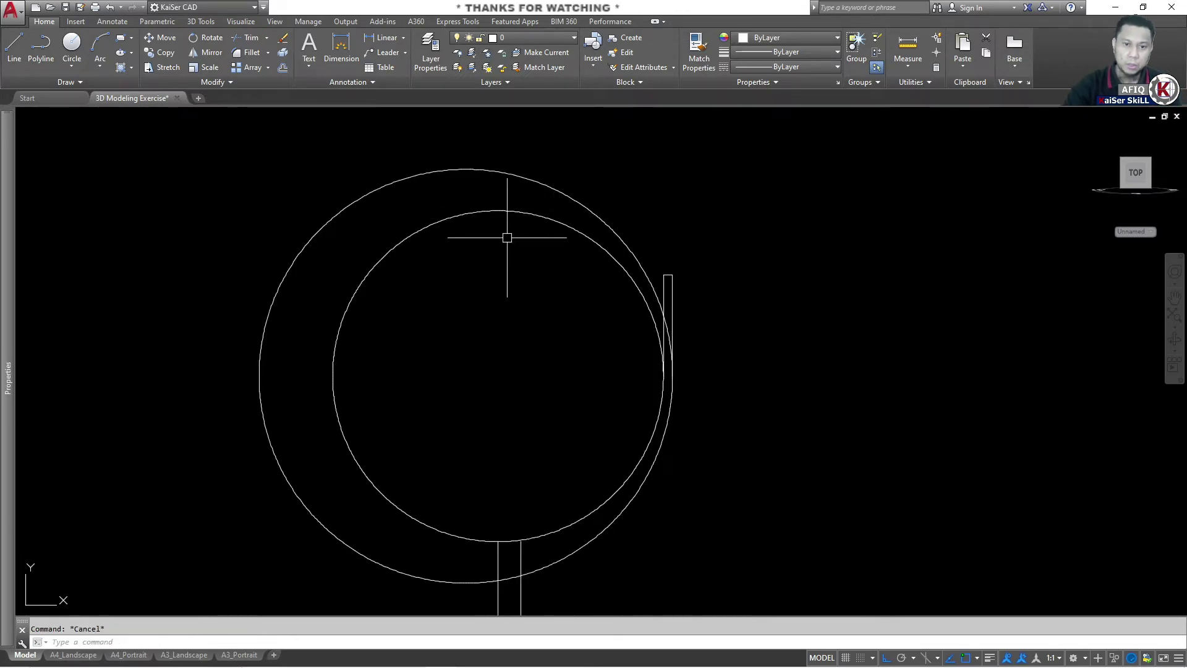
Step: Trim the outer circle's long arc, using the rim and stem lines as cutting edges
text(t)
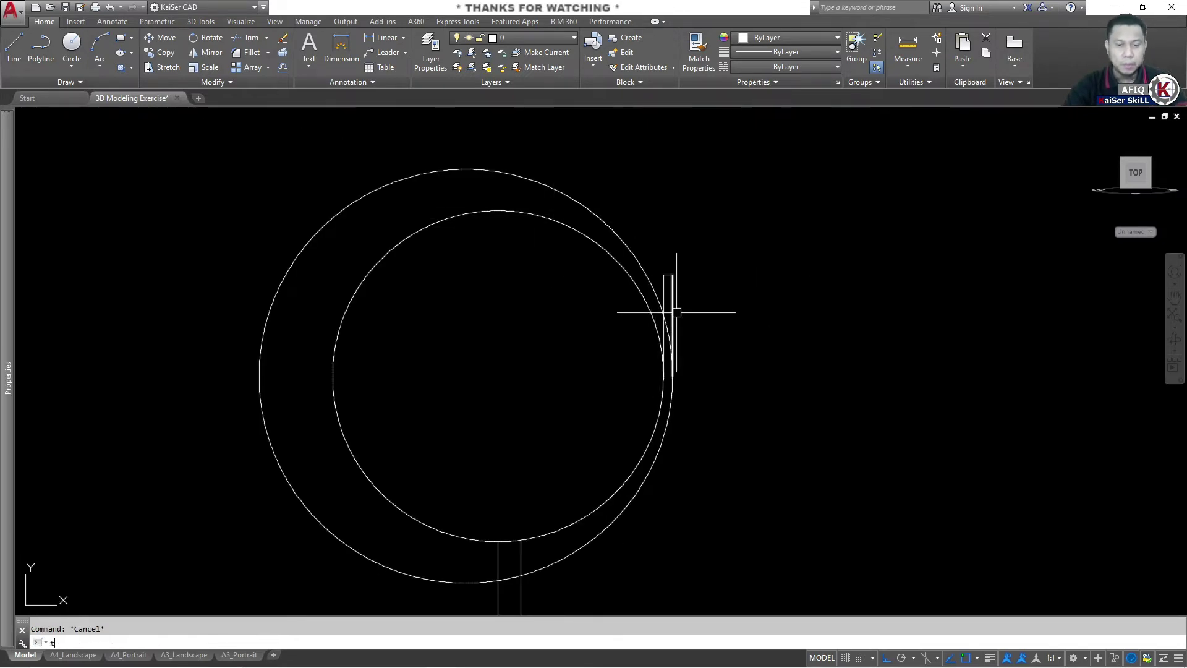
text(s or)
key(Return)
middle_drag(688, 321, 693, 278)
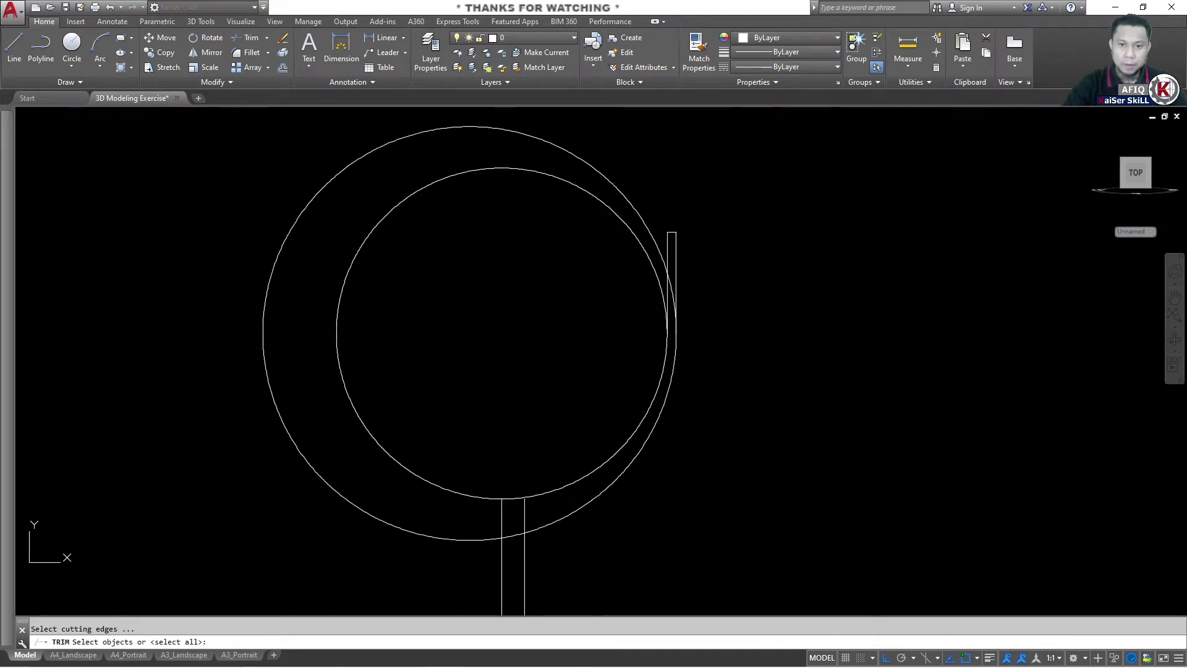
click(676, 267)
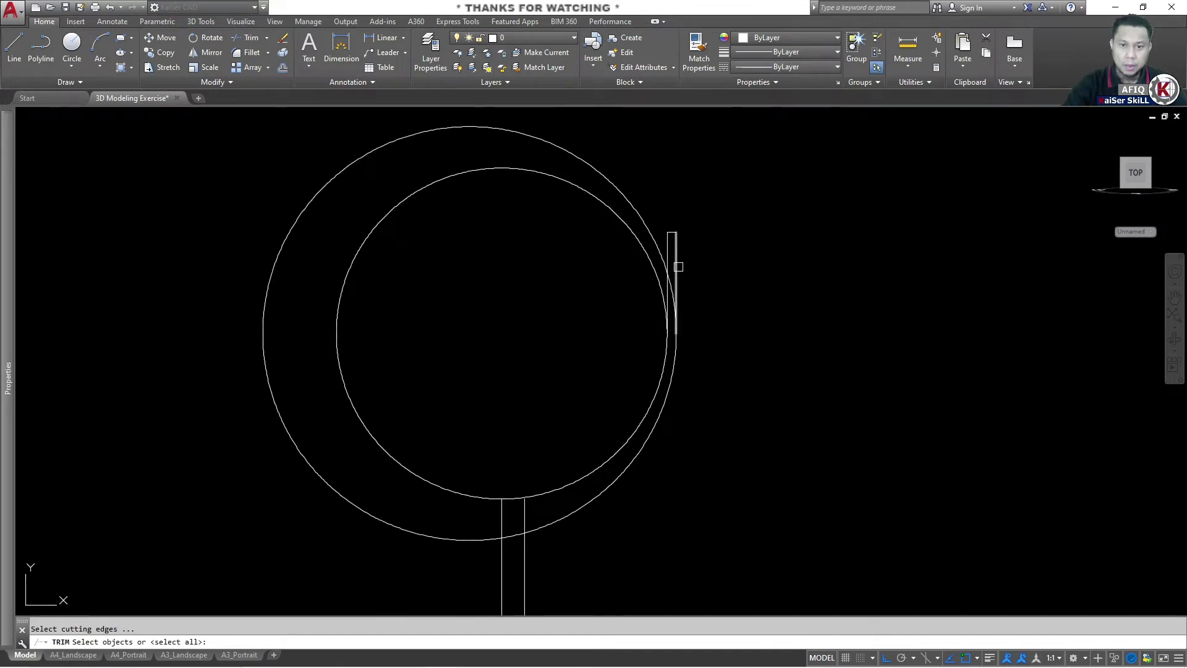
click(525, 551)
key(Return)
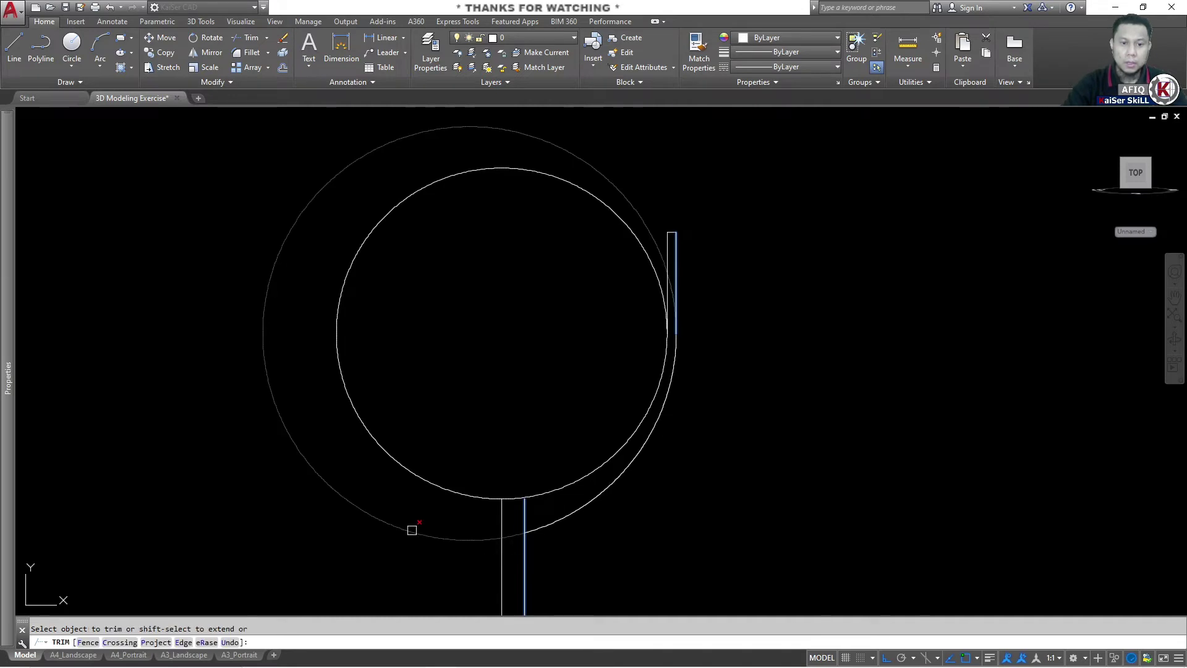
click(410, 528)
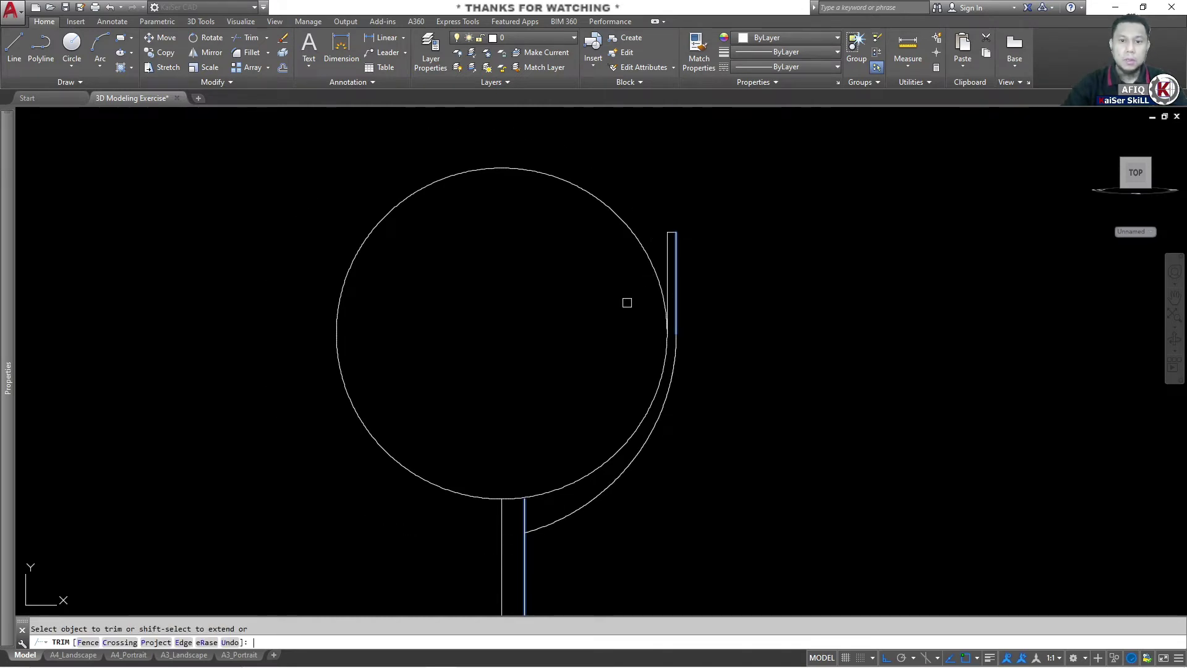
key(Return)
key(Escape)
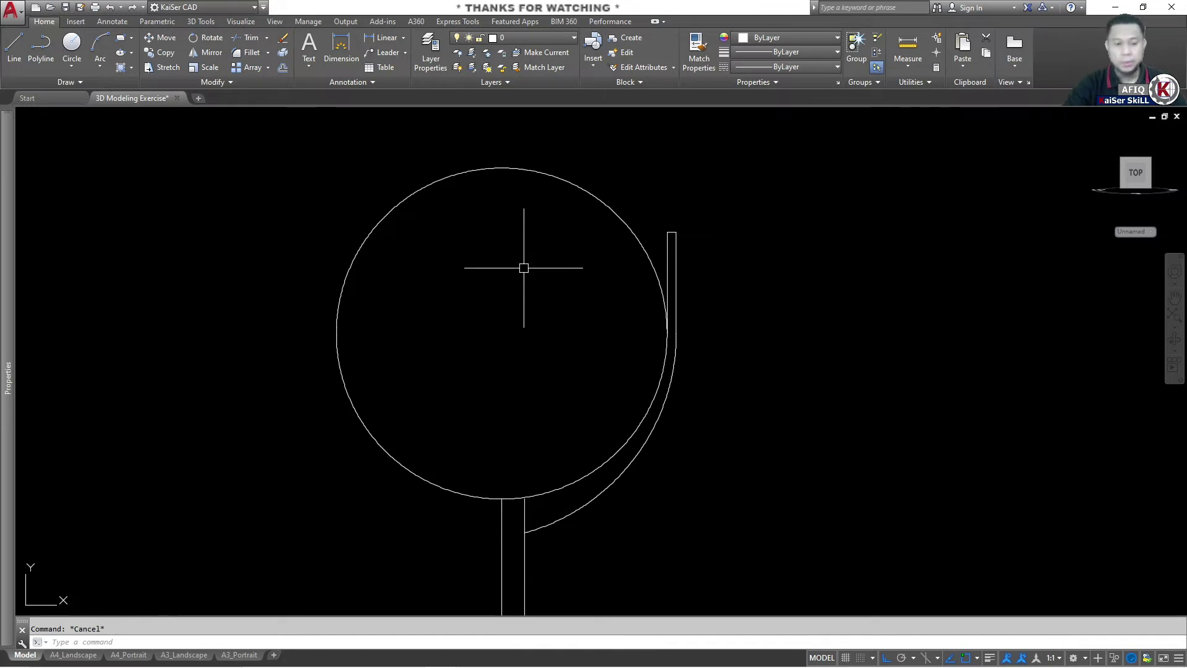
Step: Trim the inner circle down to its bowl arc and compare with the reference drawing
text(tr)
key(Return)
key(Return)
click(498, 265)
click(185, 293)
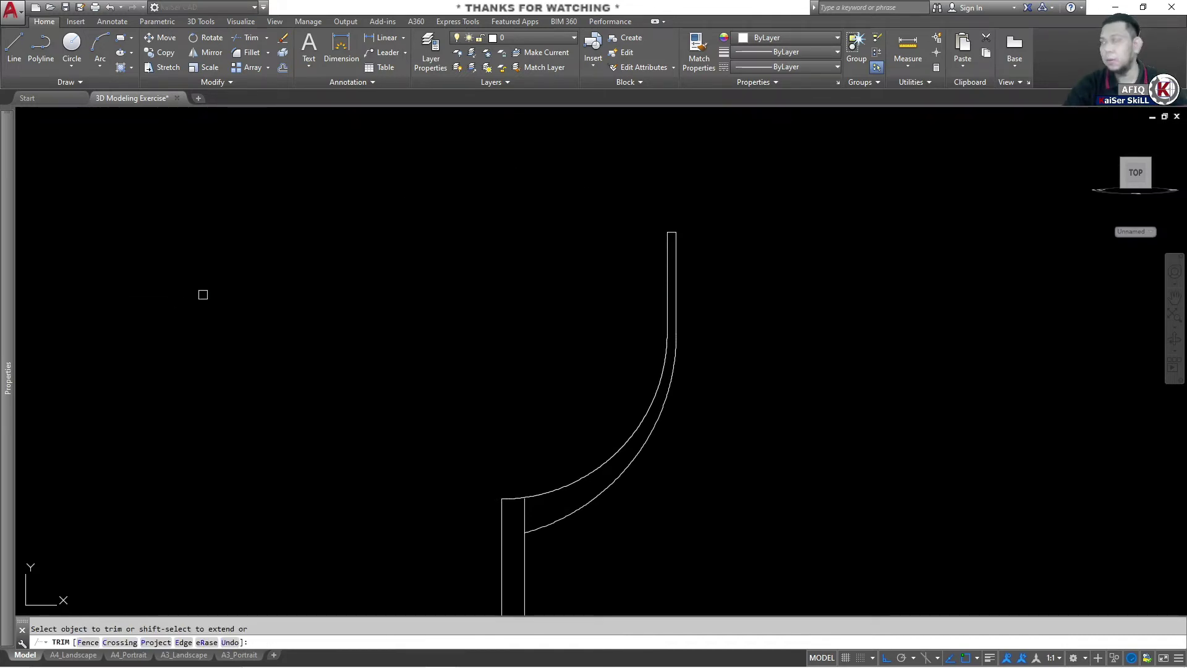
key(Escape)
scroll(616, 246, down, 1)
scroll(557, 209, down, 1)
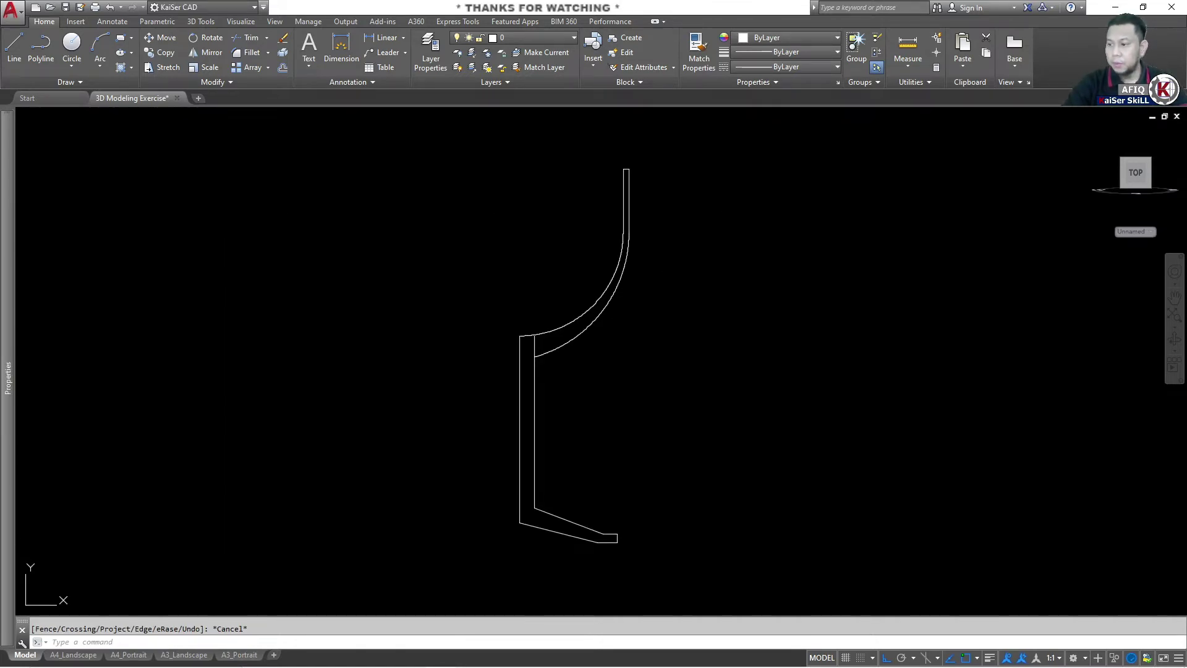
key(alt+Tab)
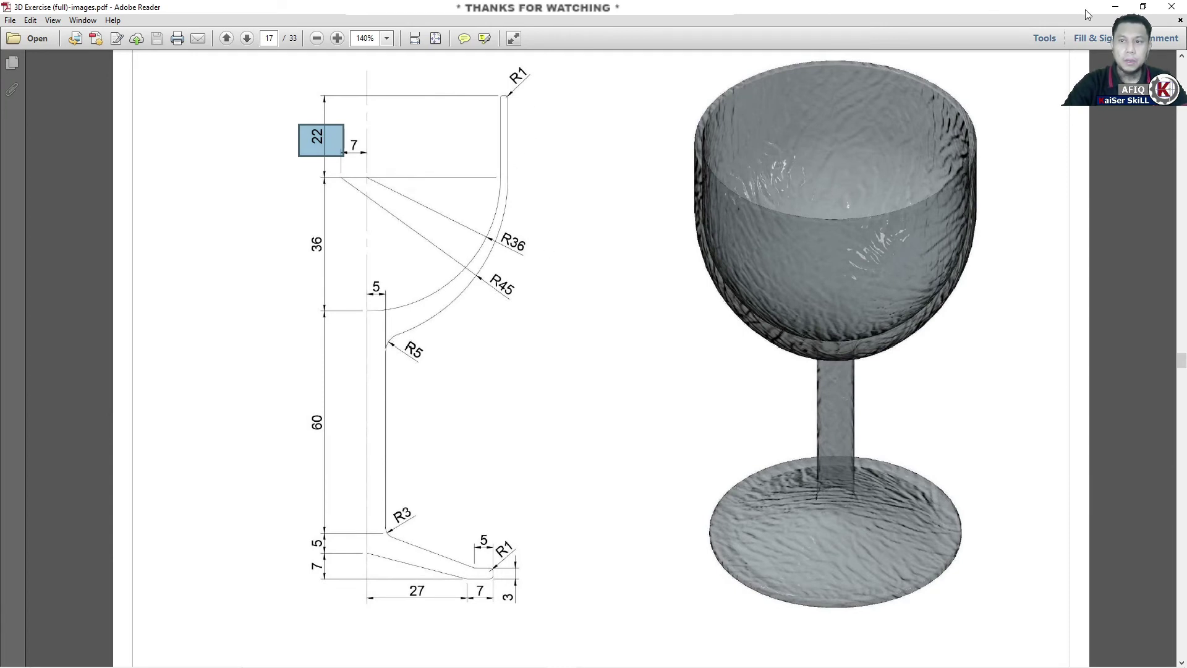
click(1113, 13)
Step: Fillet the inner bowl arc and stem line with radius 5
text(f)
key(Return)
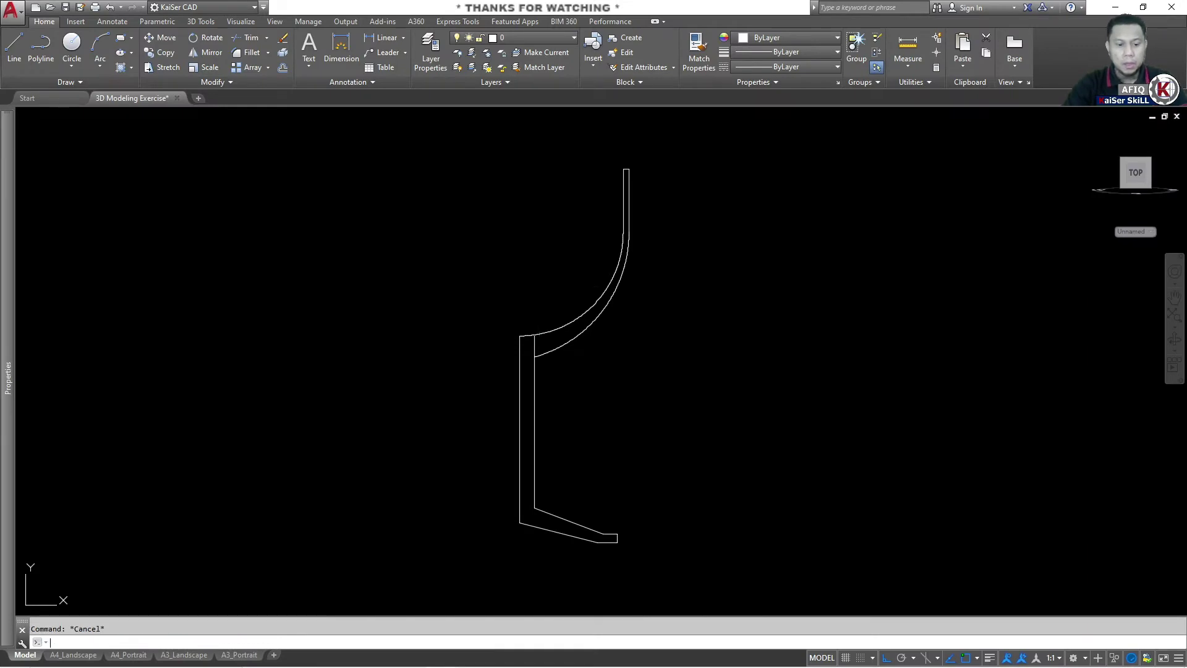
text(r)
key(Return)
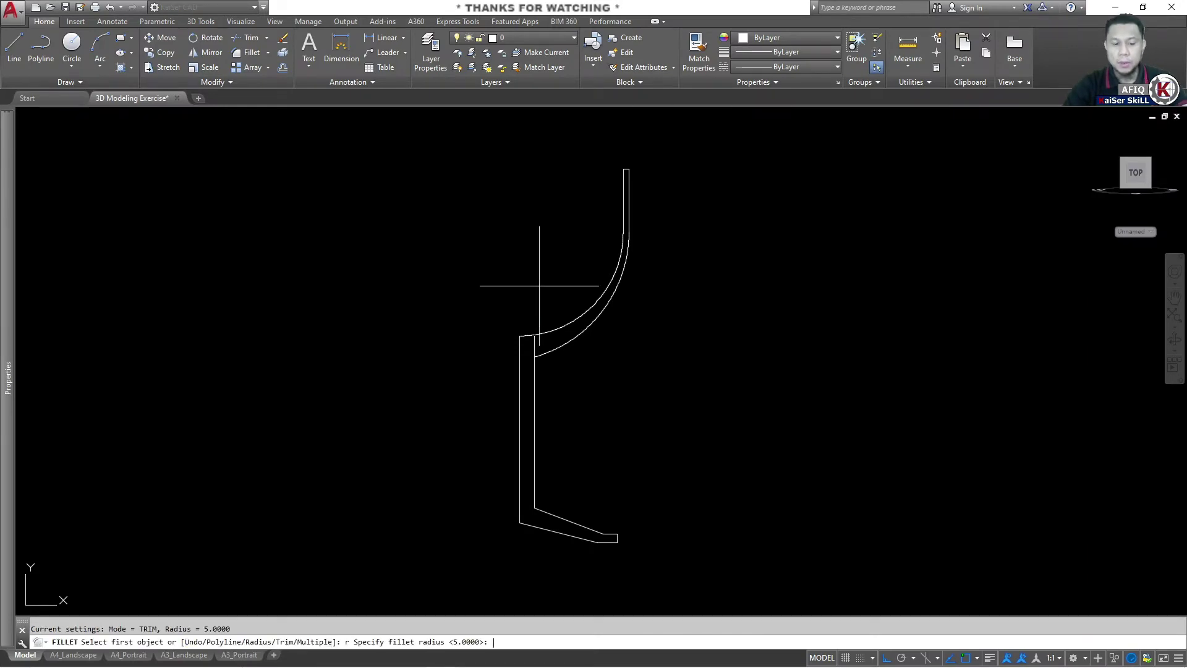
key(Return)
click(535, 370)
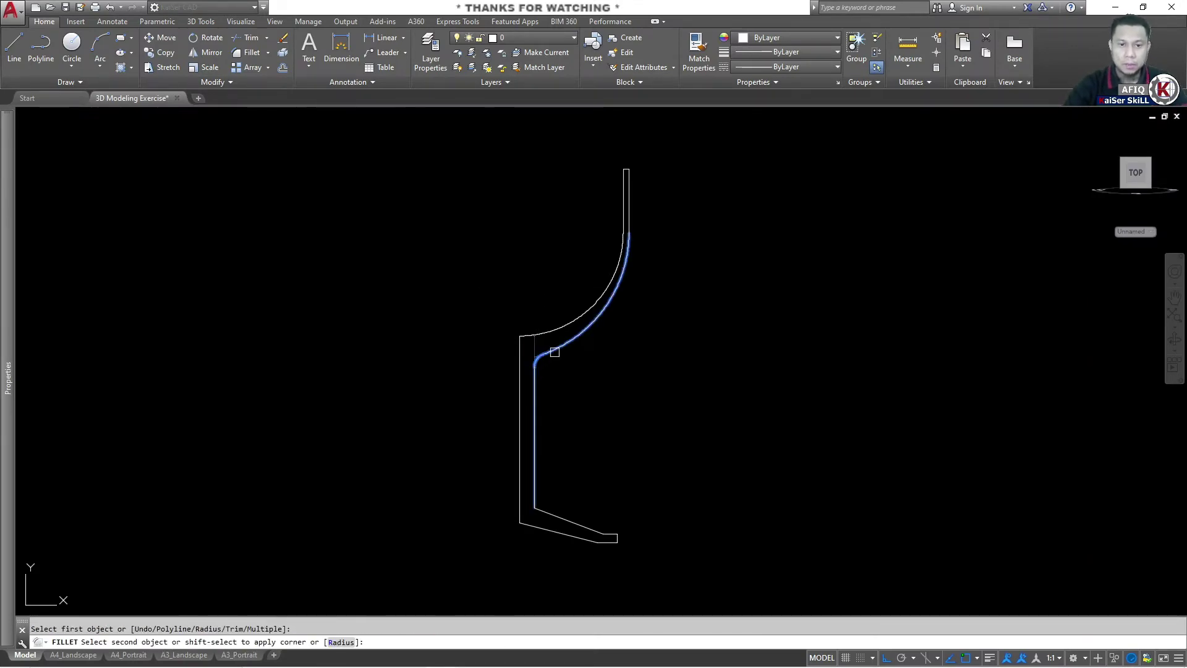
click(557, 348)
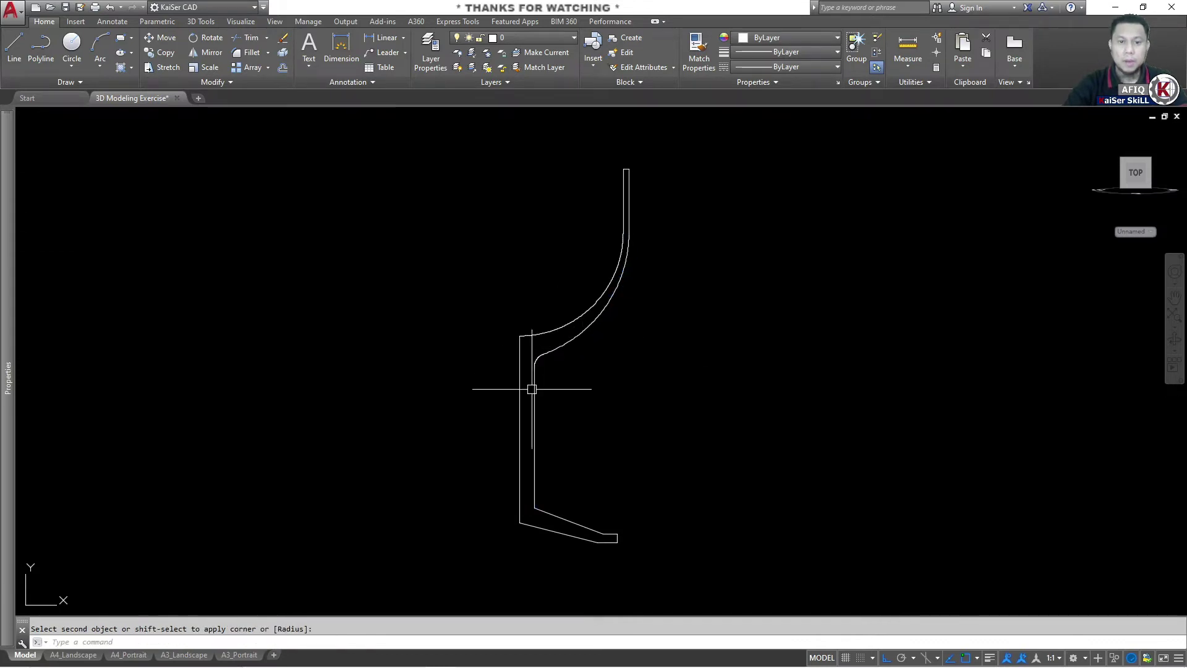
scroll(620, 149, up, 2)
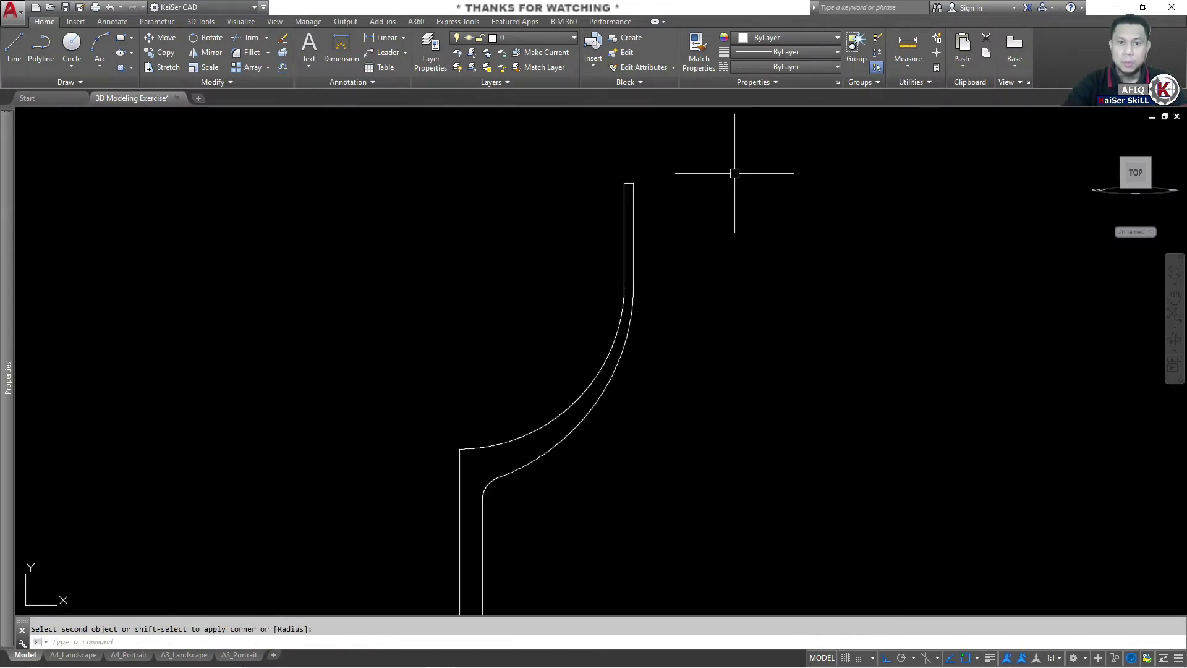
scroll(689, 248, down, 2)
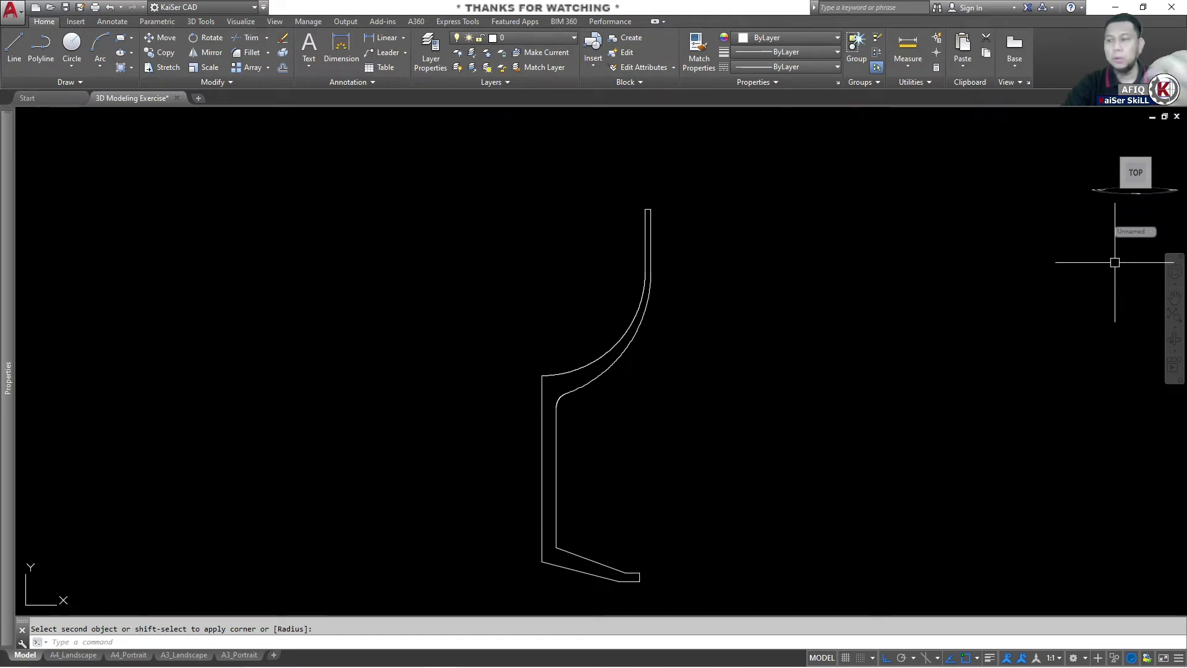
Step: Review the reference drawing's R1 corner radii and restart the fillet command
key(alt+Tab)
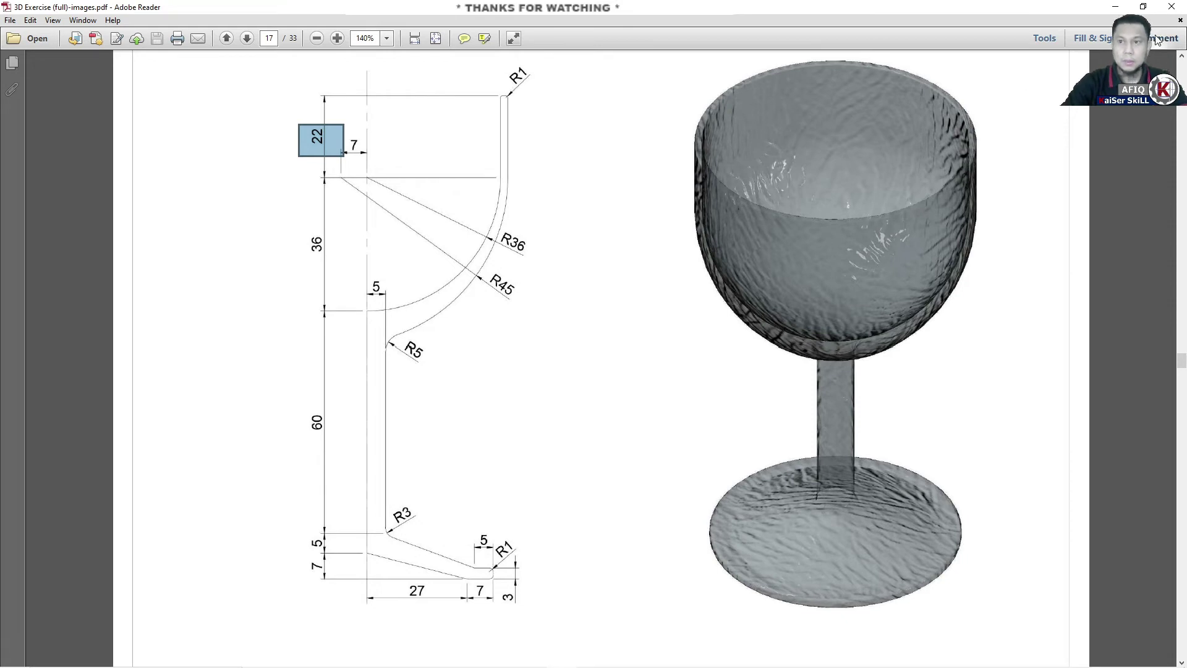
key(alt+Tab)
key(Escape)
text(f)
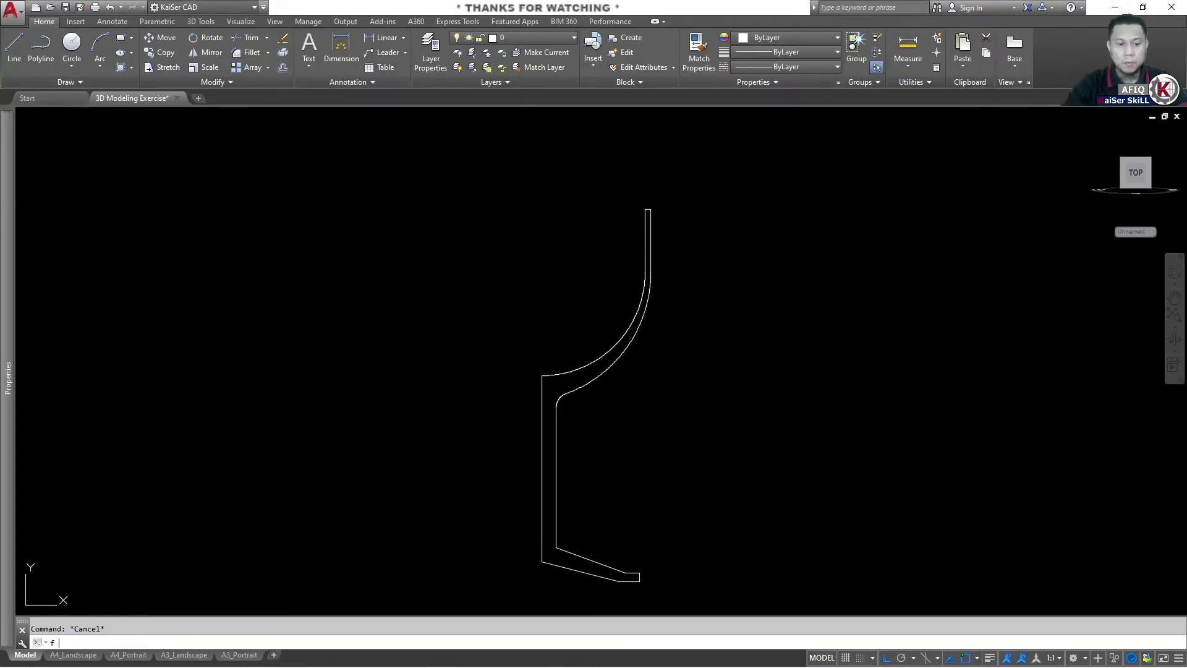
key(Return)
Step: Using multiple radius-1 fillets, round both rim top corners into a semicircle
text(r)
key(Return)
text(1)
key(Return)
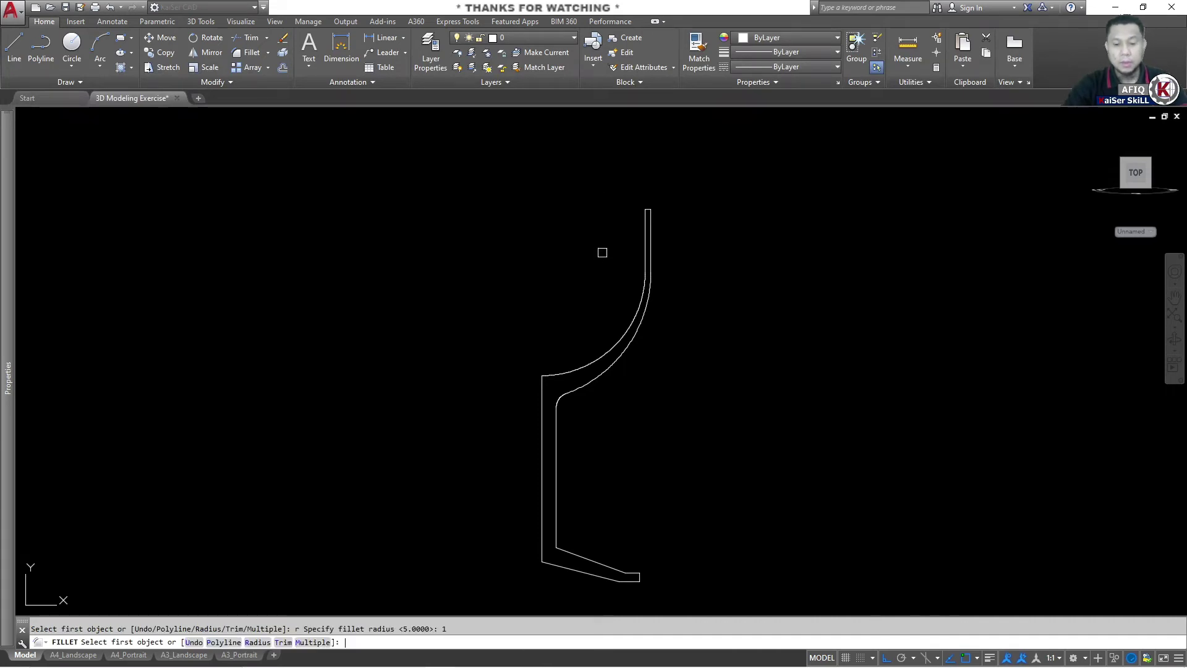
key(Return)
scroll(655, 194, up, 3)
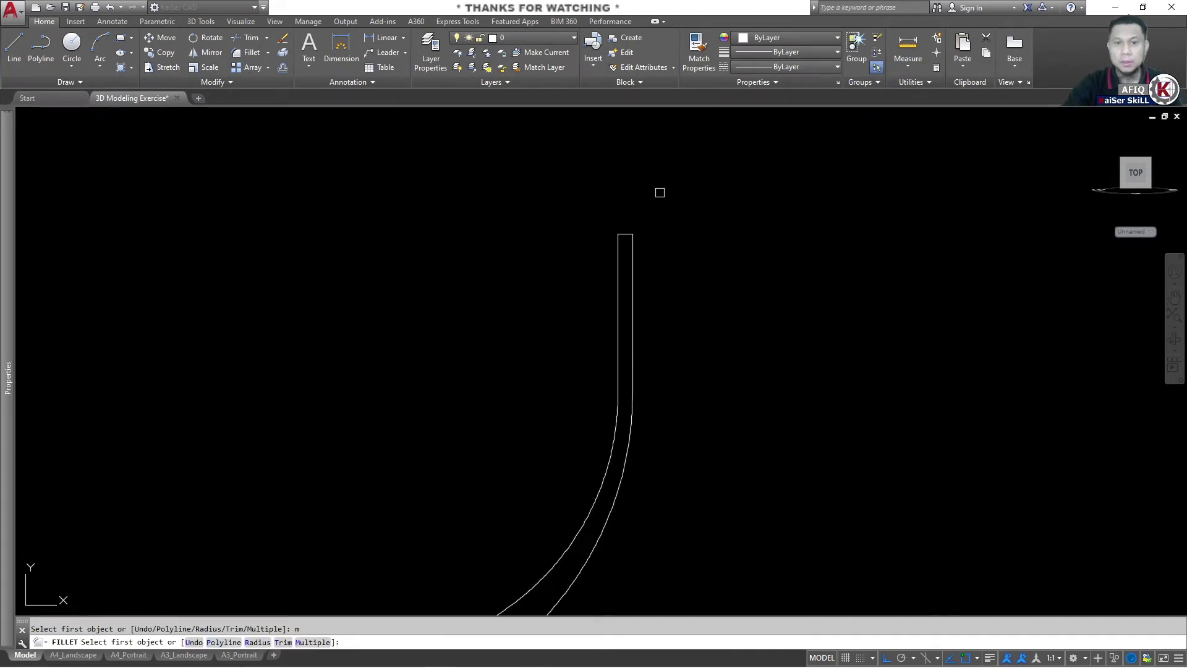
scroll(594, 295, up, 5)
click(581, 316)
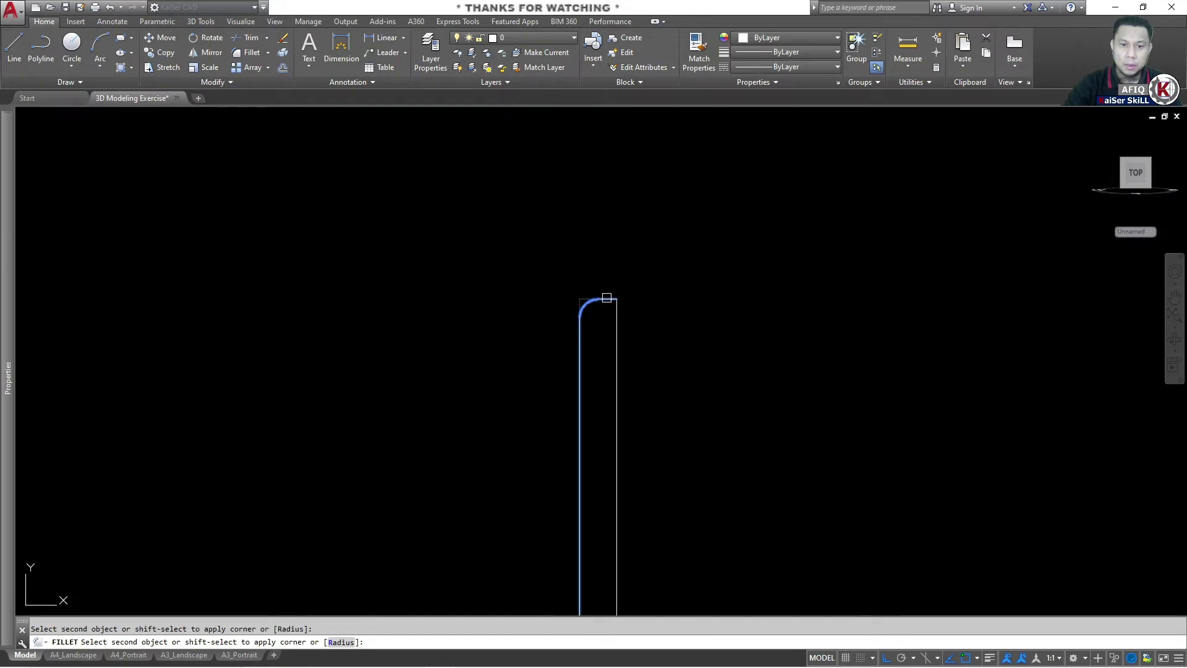
click(608, 303)
click(616, 312)
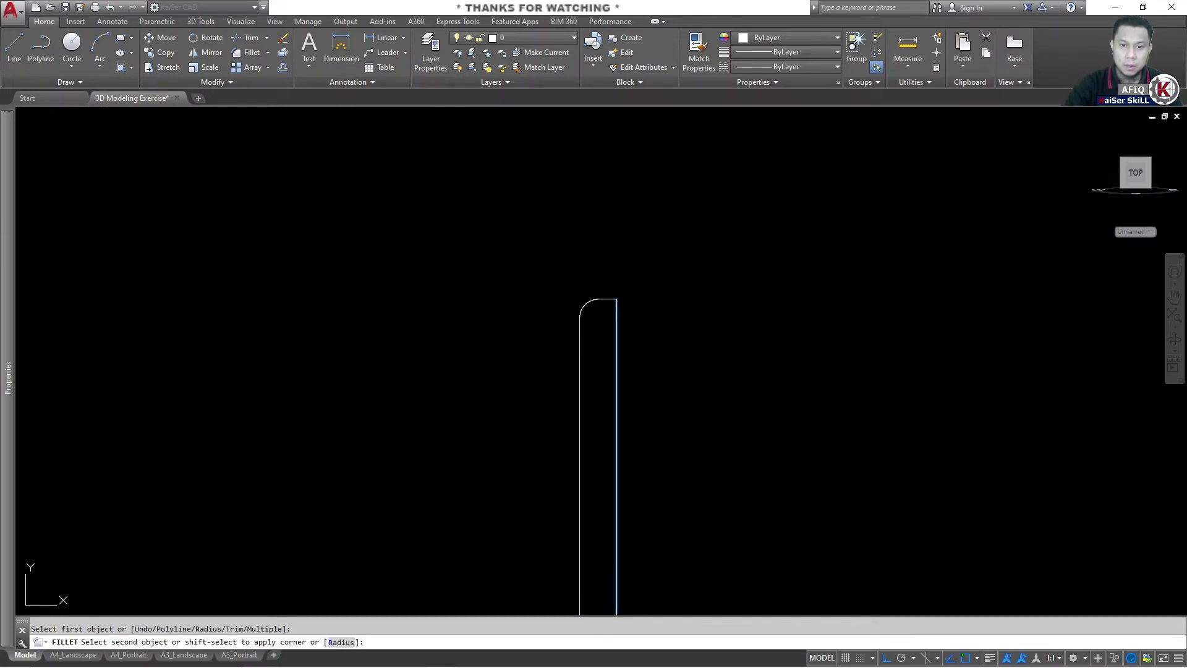
scroll(609, 300, up, 3)
click(599, 297)
scroll(625, 306, down, 3)
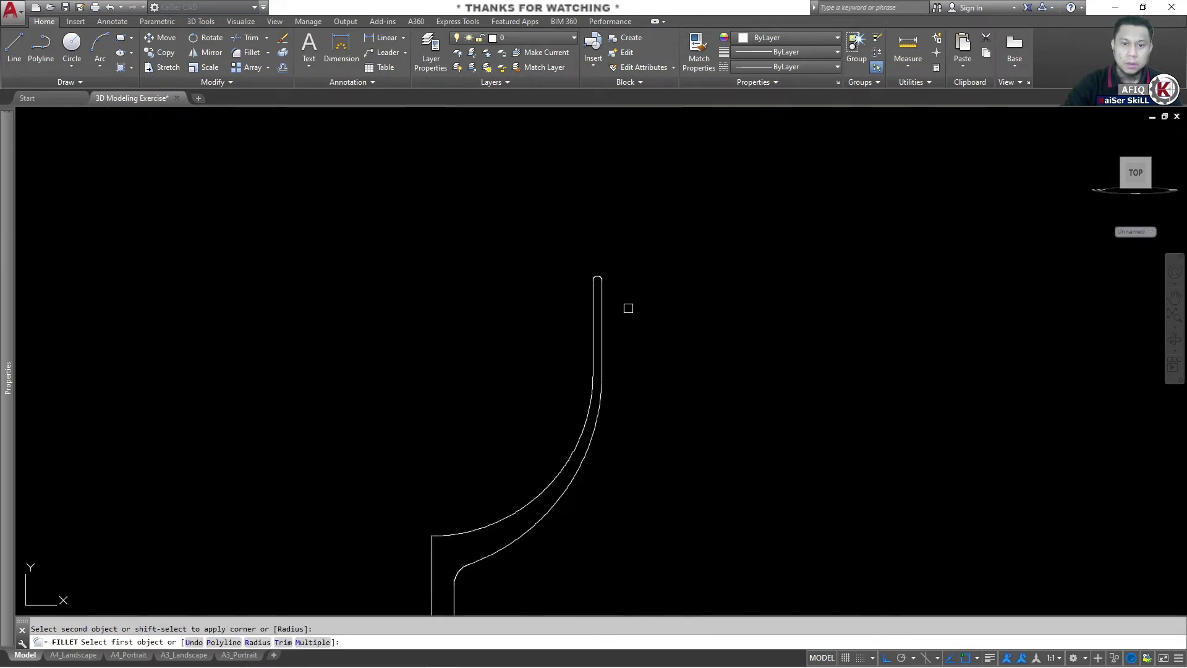
scroll(501, 455, up, 4)
scroll(584, 366, up, 2)
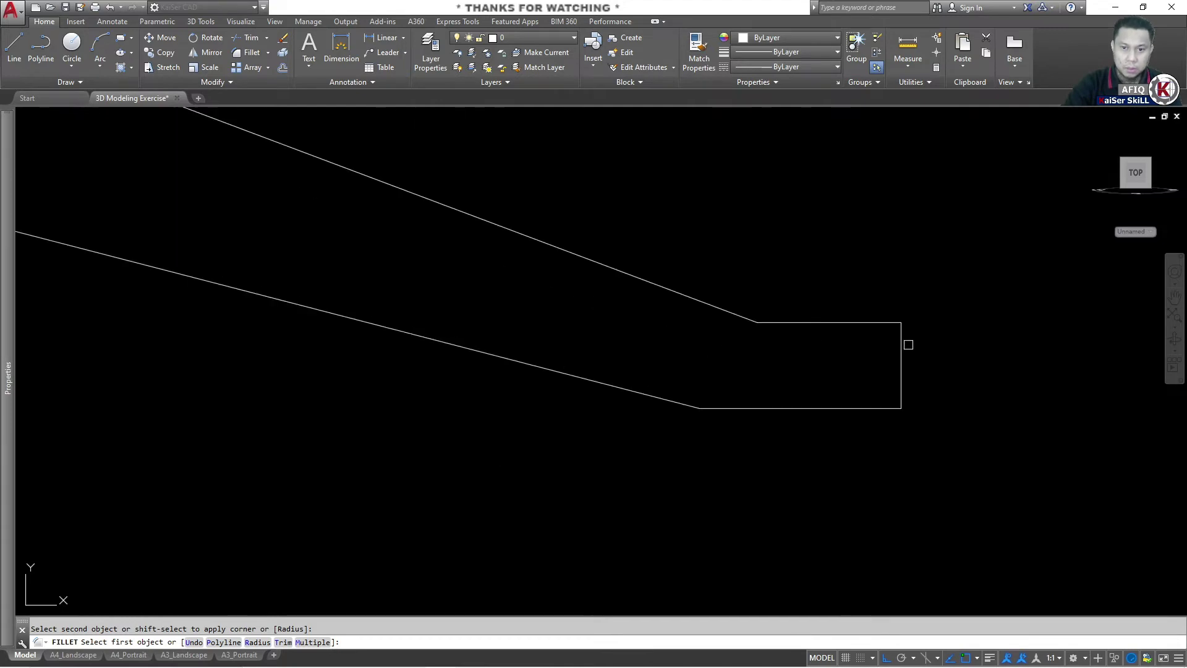
Step: Round the foot end's two corners with the same radius-1 fillet
click(883, 323)
click(900, 337)
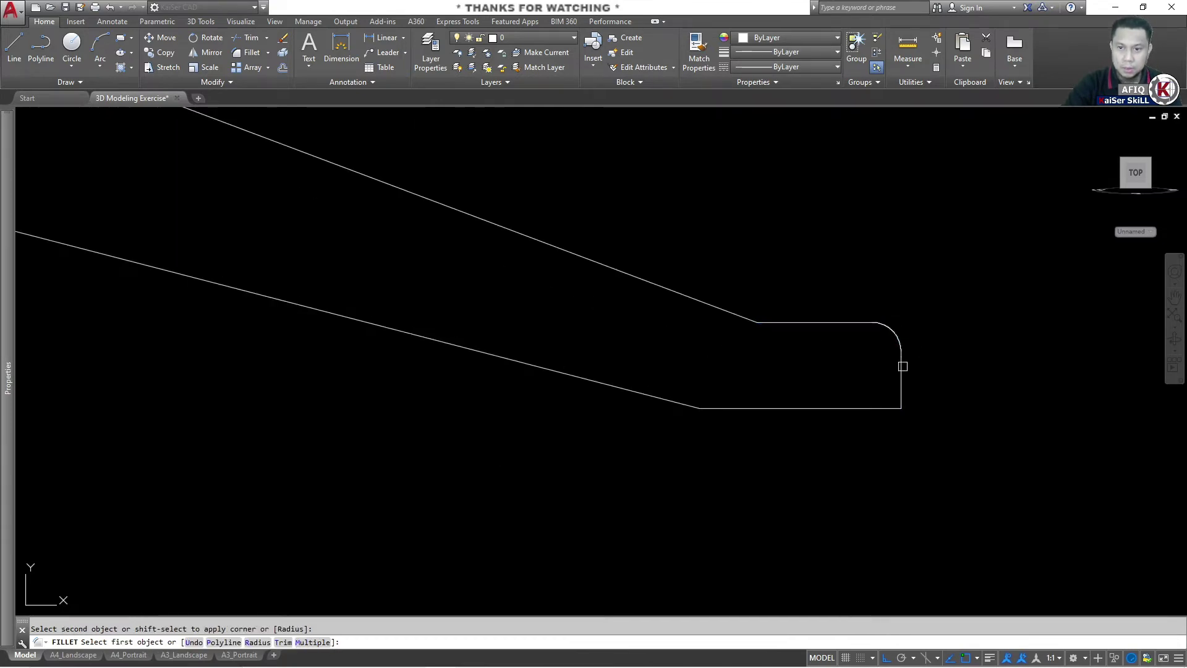
click(902, 369)
click(850, 408)
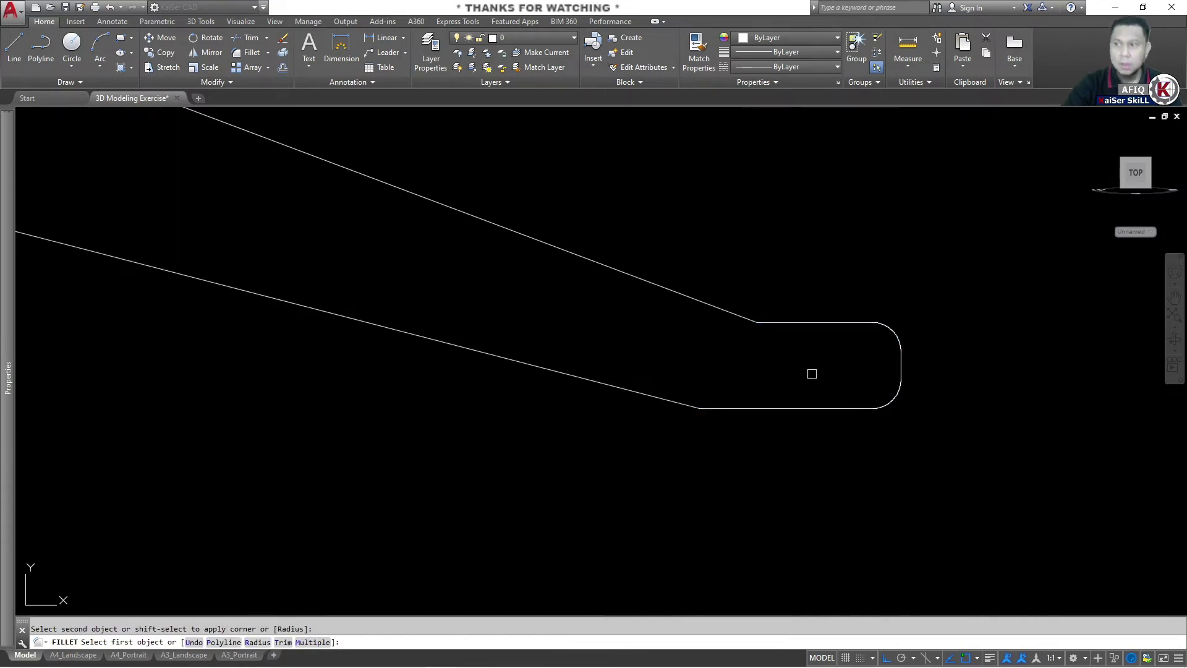
key(Escape)
scroll(772, 352, down, 2)
scroll(711, 334, down, 2)
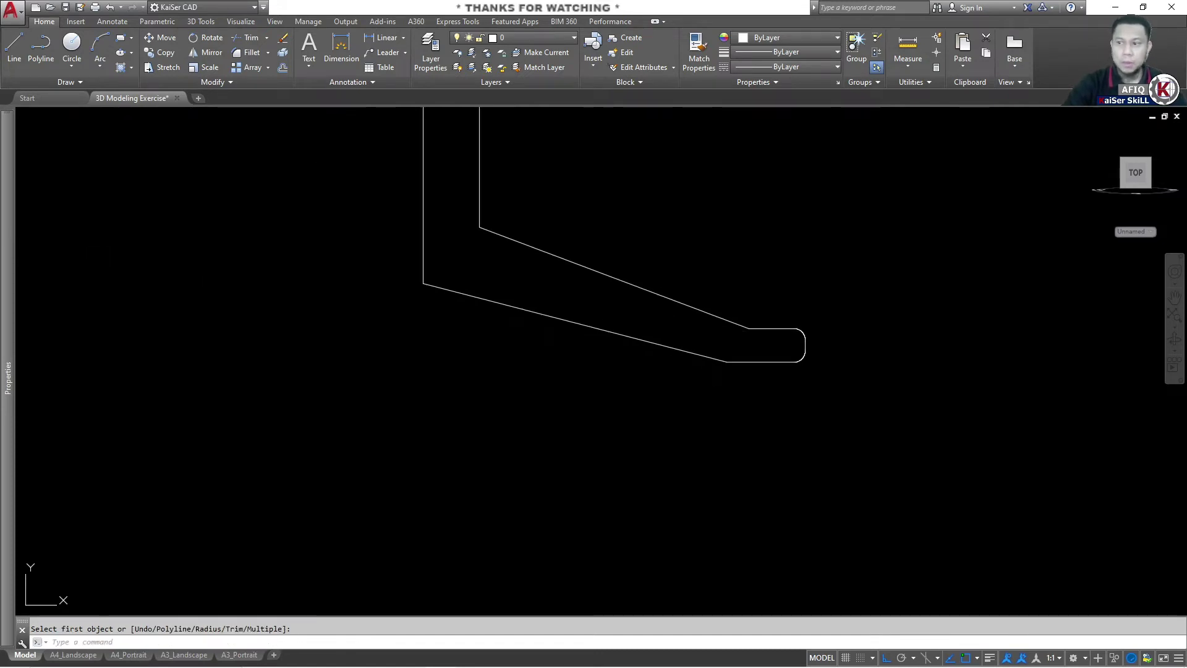
middle_drag(519, 266, 561, 276)
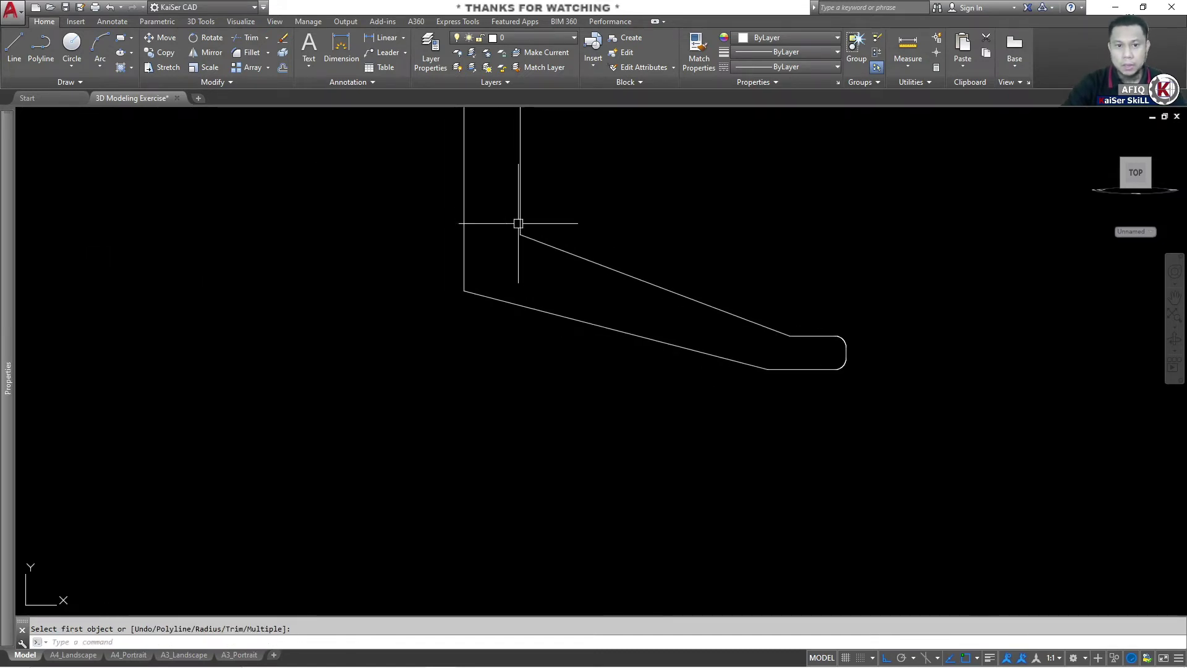
Step: Fillet the corner where the stem meets the slanted foot line with radius 3
key(Return)
text(r)
key(Return)
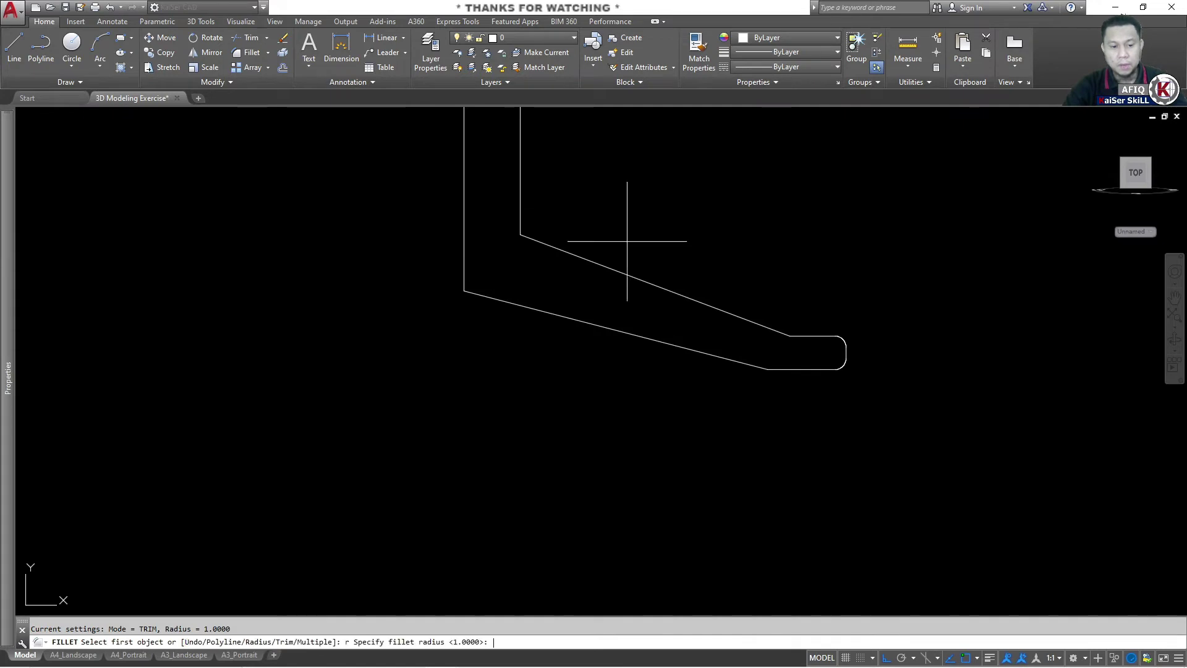
key(Return)
click(552, 246)
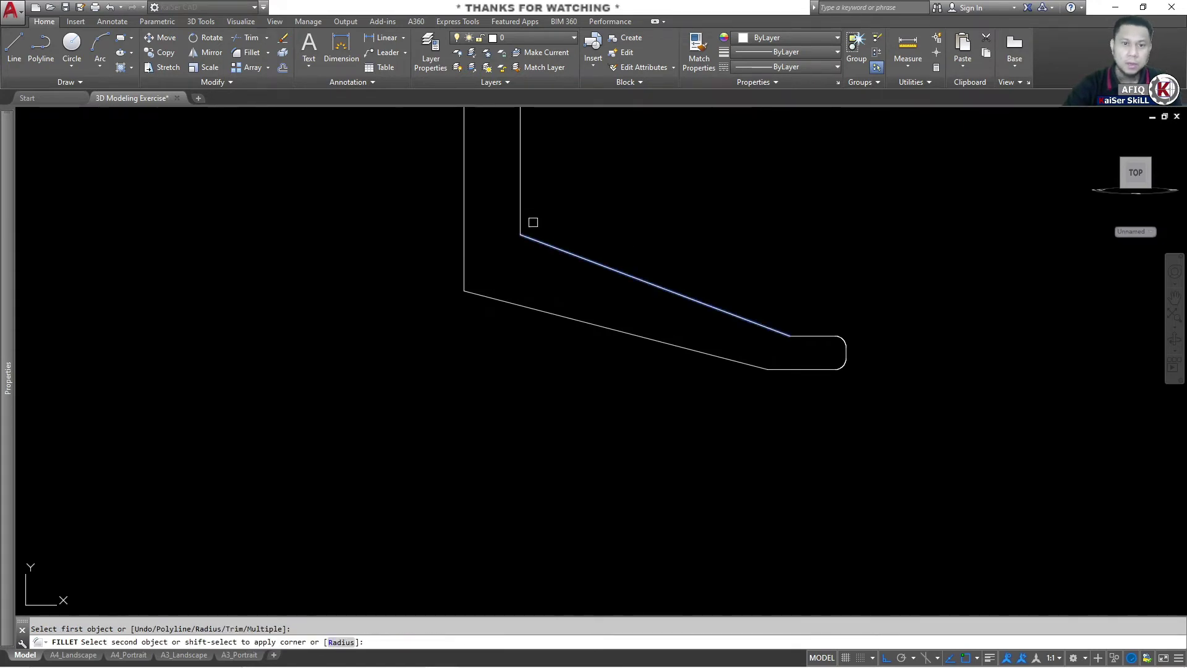
click(520, 203)
scroll(596, 358, down, 3)
scroll(489, 307, down, 2)
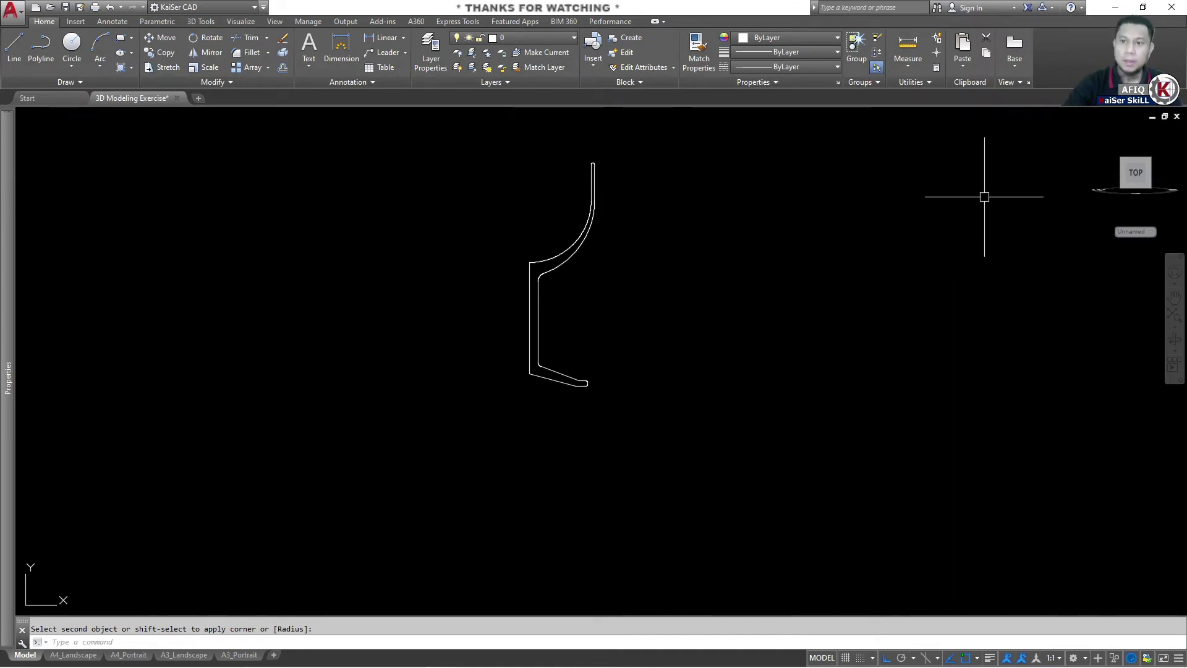
mouse_move(1135, 172)
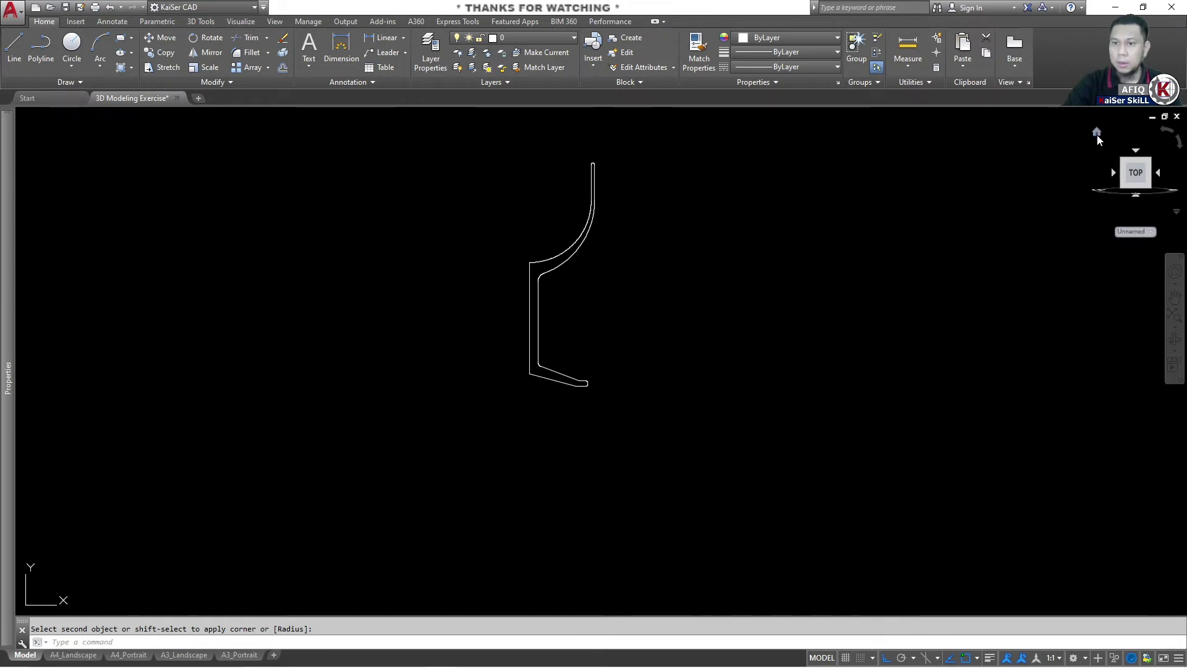
Step: Switch to the Home isometric view and reset the UCS to World
click(1096, 133)
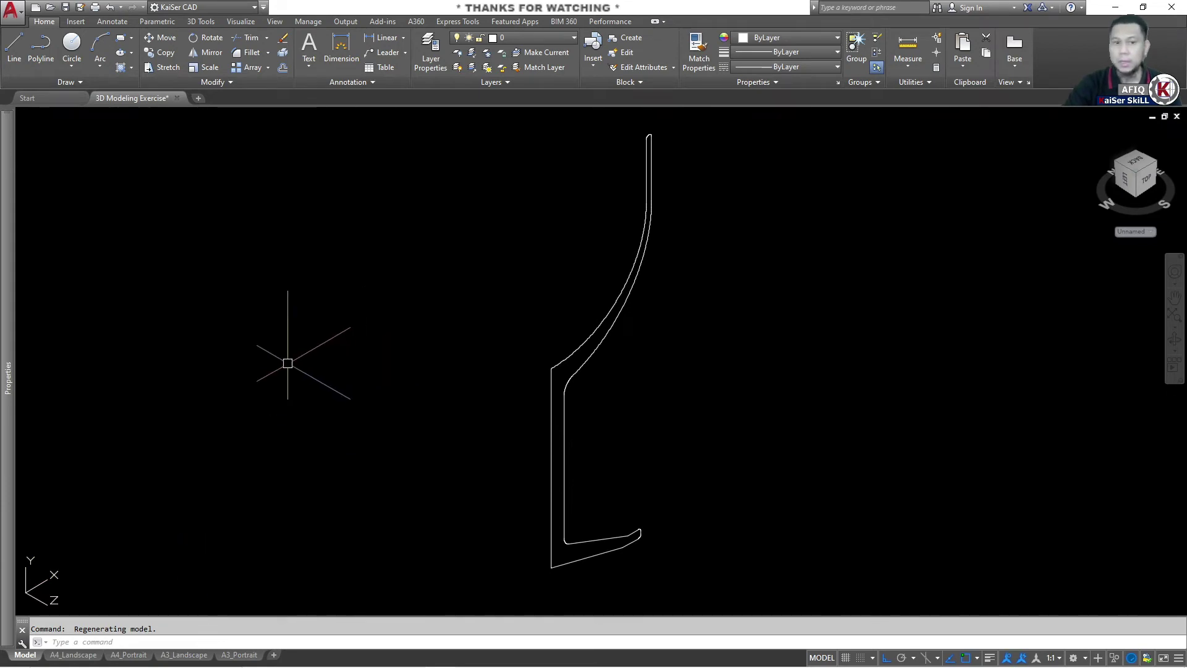
middle_drag(340, 432, 332, 405)
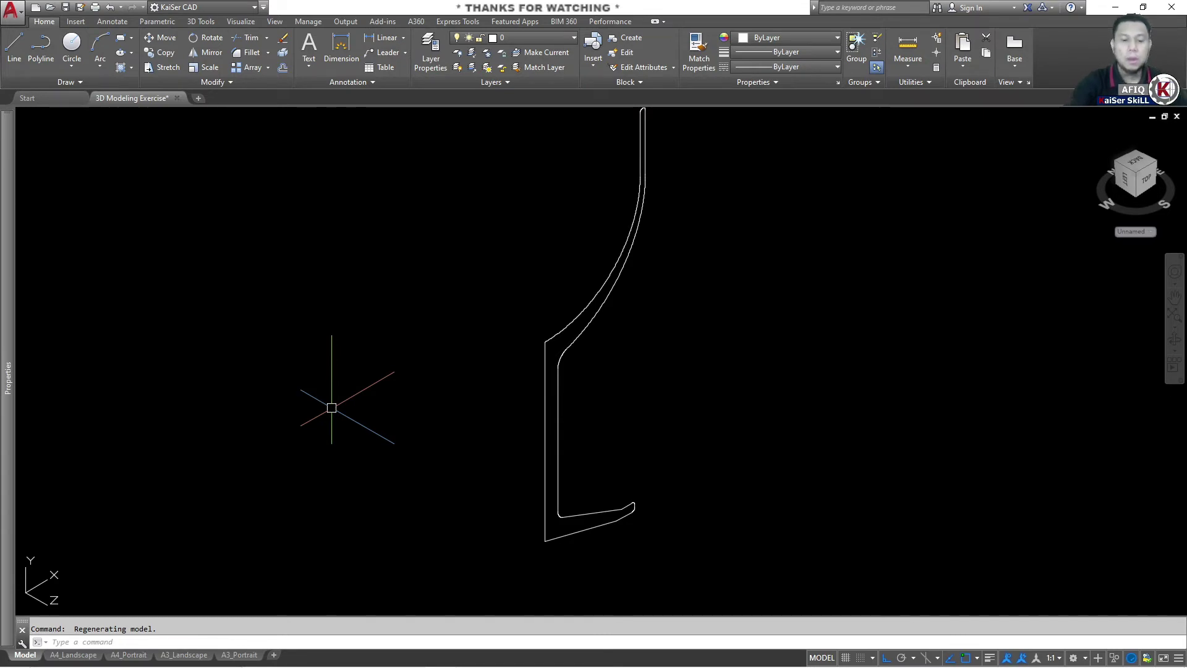
text(ucs)
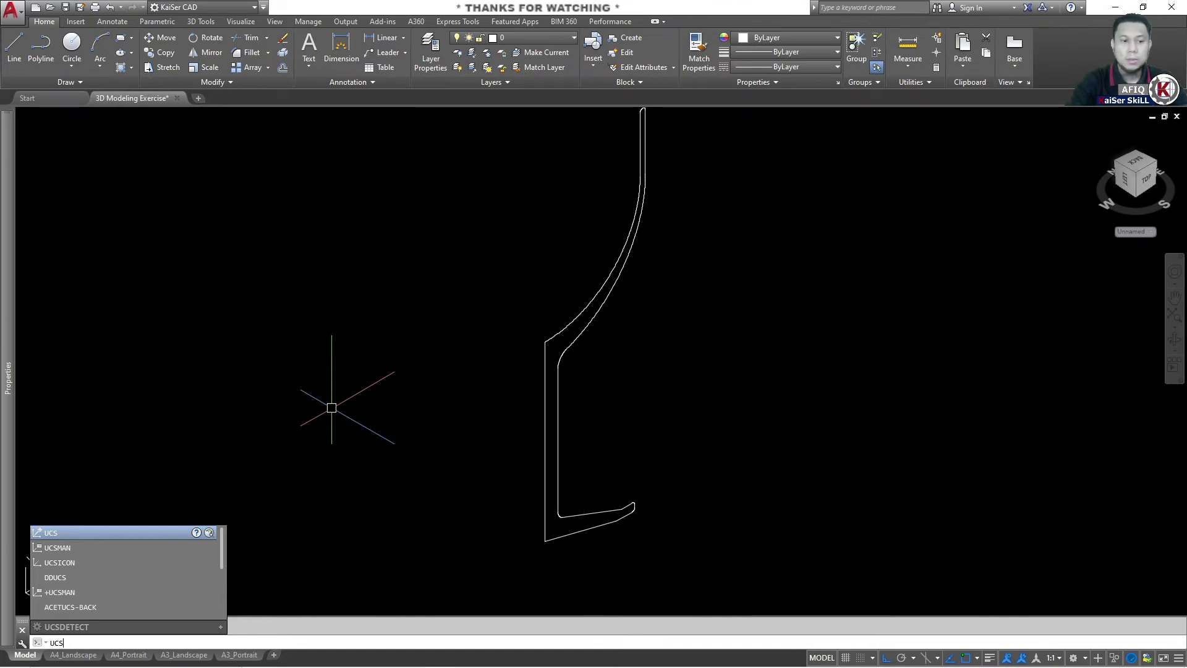
key(Return)
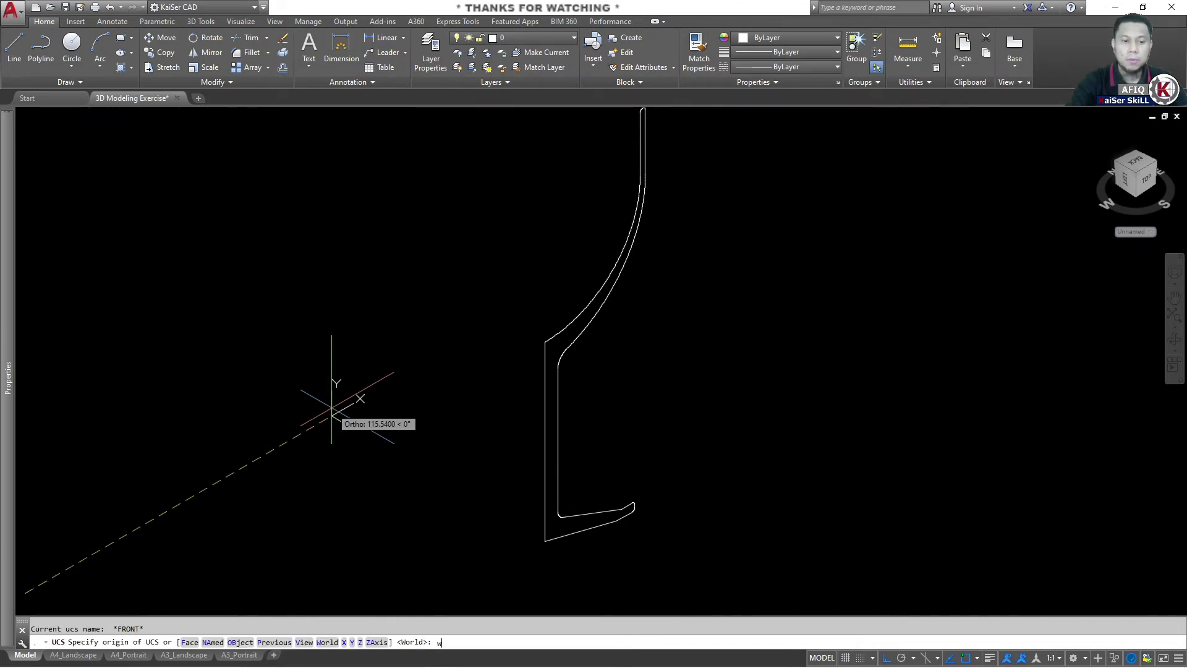
text(w)
key(Return)
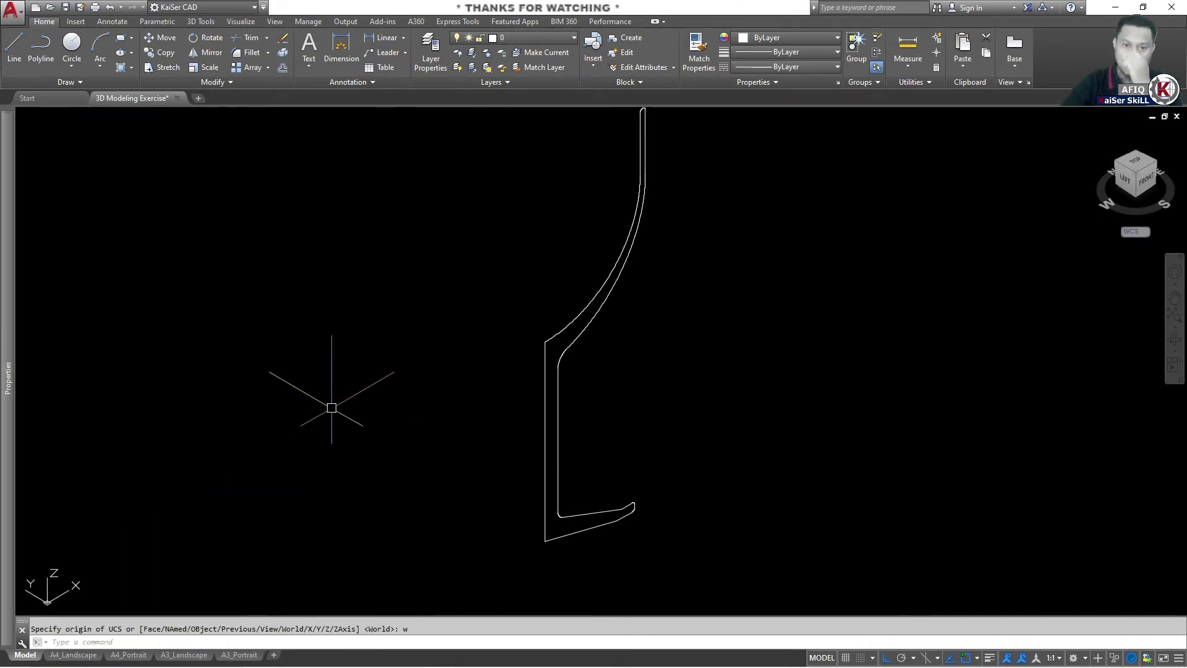
scroll(354, 408, down, 2)
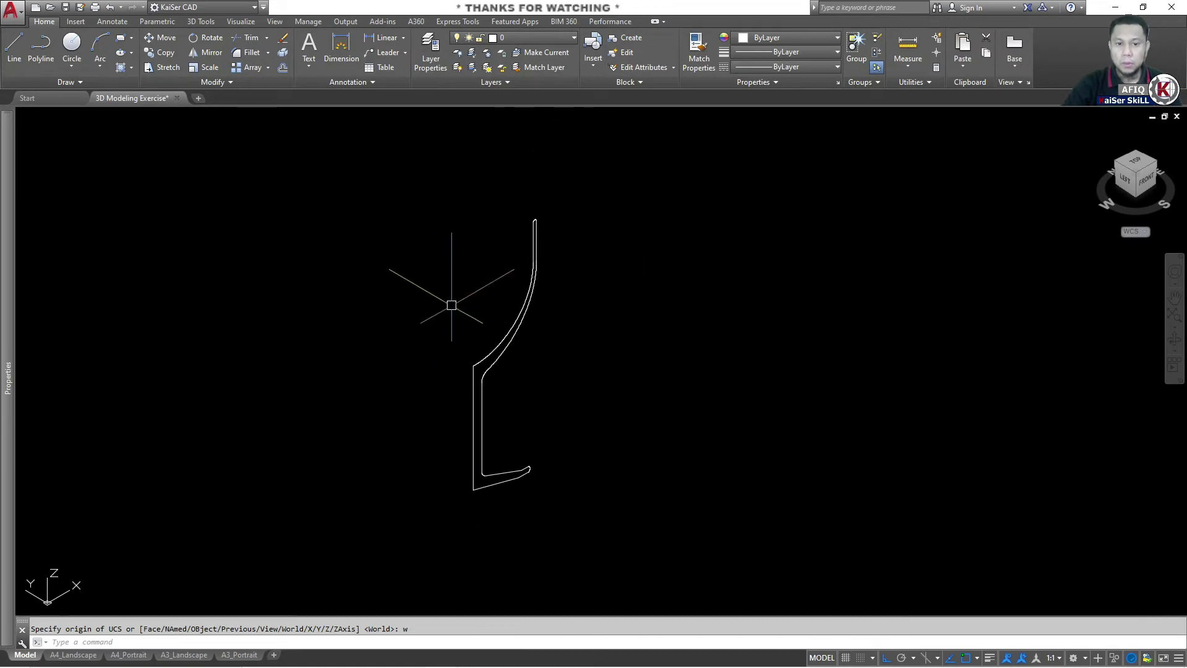
Step: Convert all 18 profile lines into one region with REG, then show the 3D tools
text(reg)
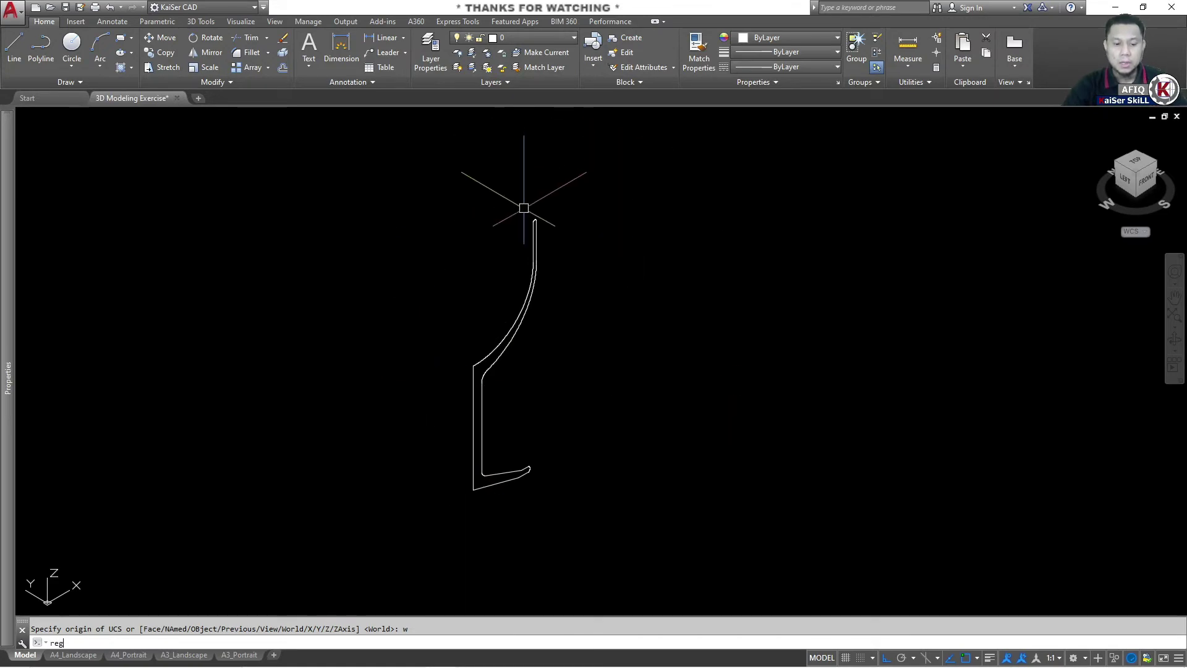
key(Return)
click(358, 179)
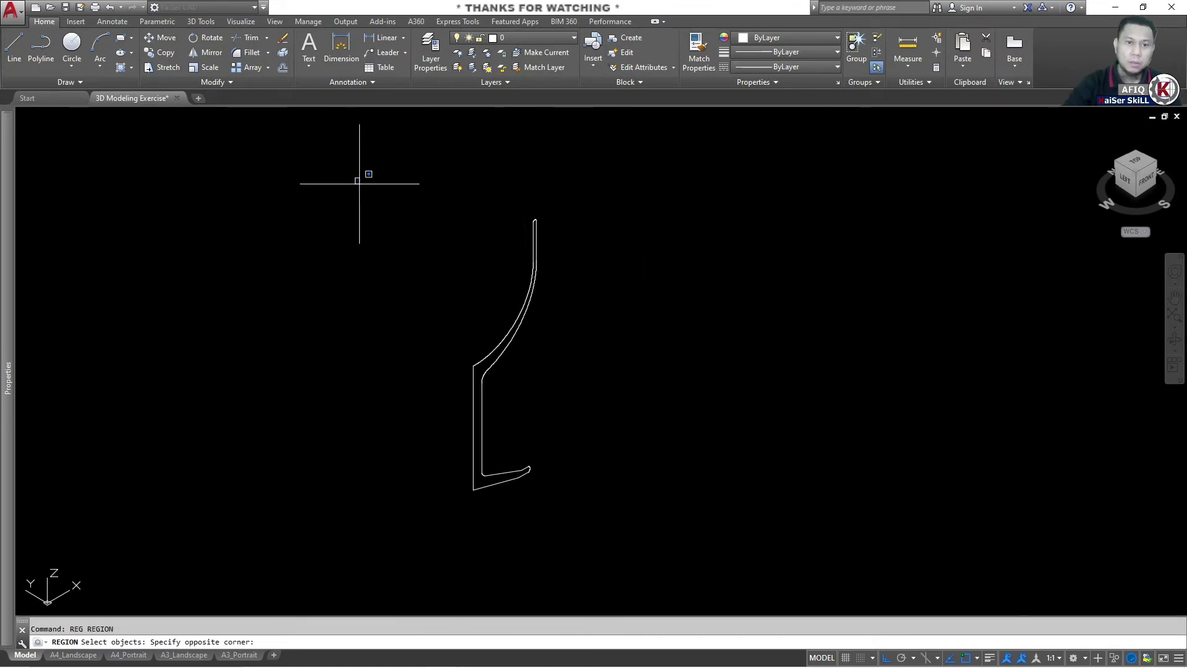
click(735, 537)
key(Return)
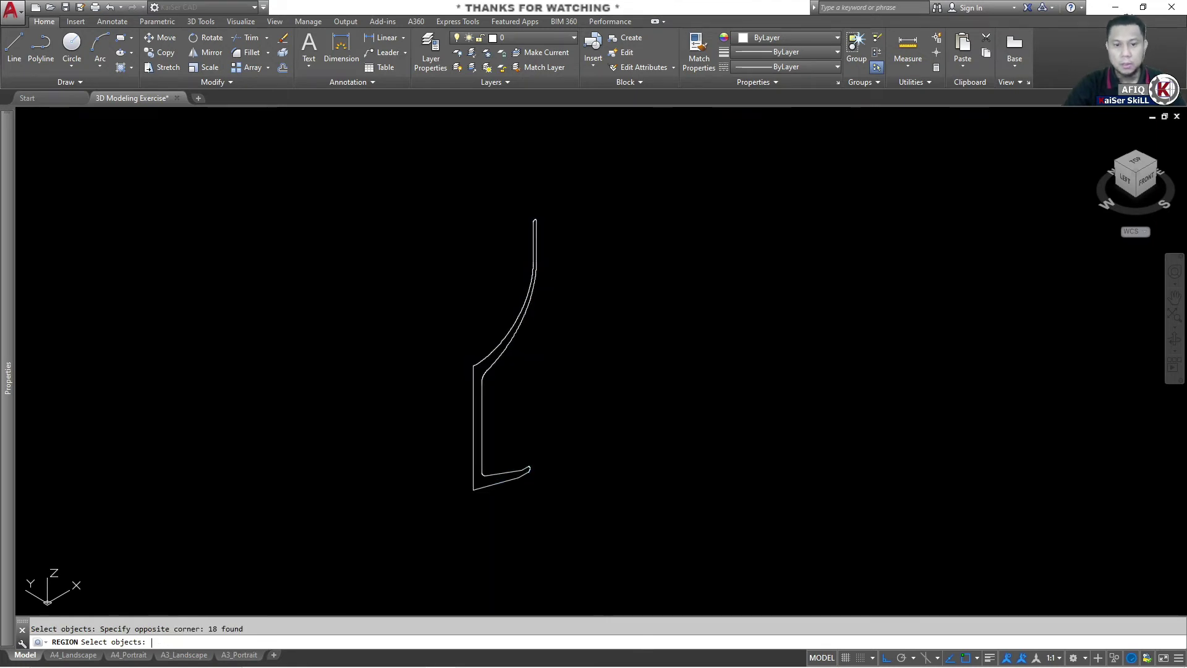
click(471, 419)
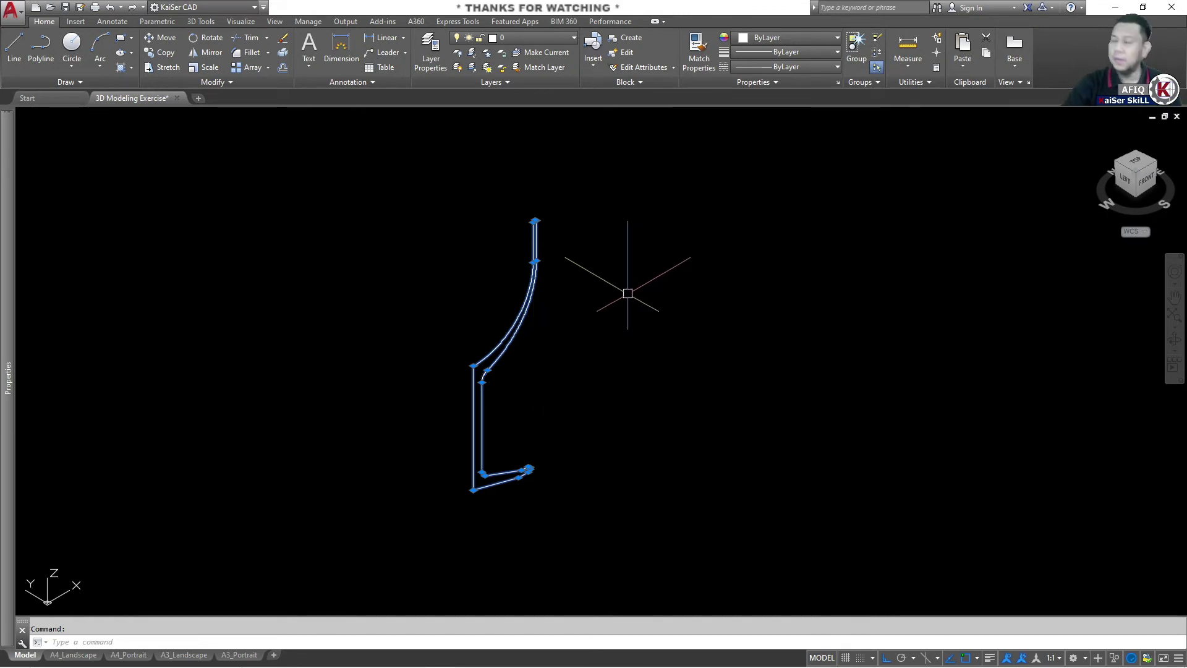
key(Escape)
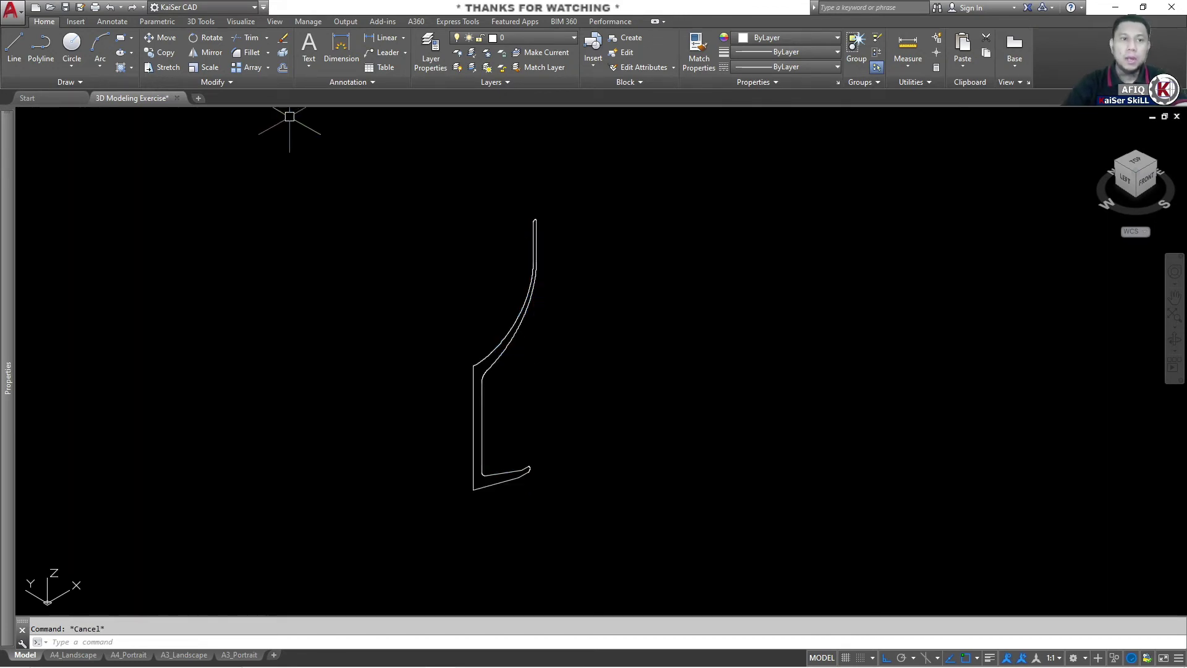
click(201, 21)
text(REV)
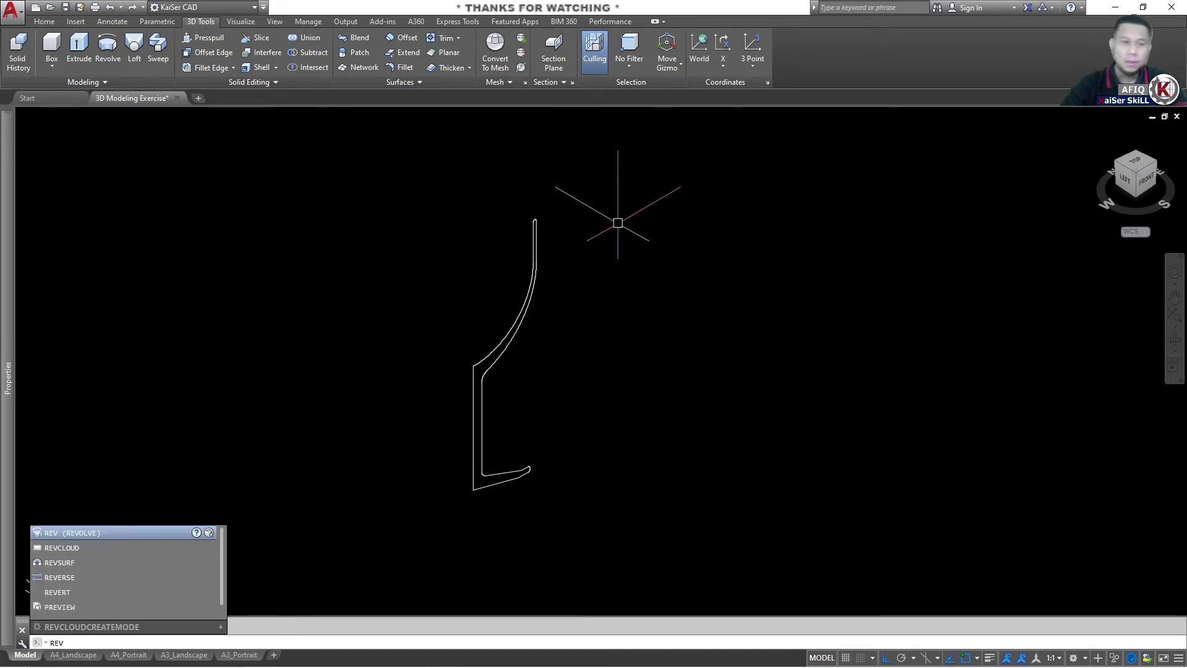
Step: Revolve the profile region 360° about its inner-edge centre line into a solid glass
key(Return)
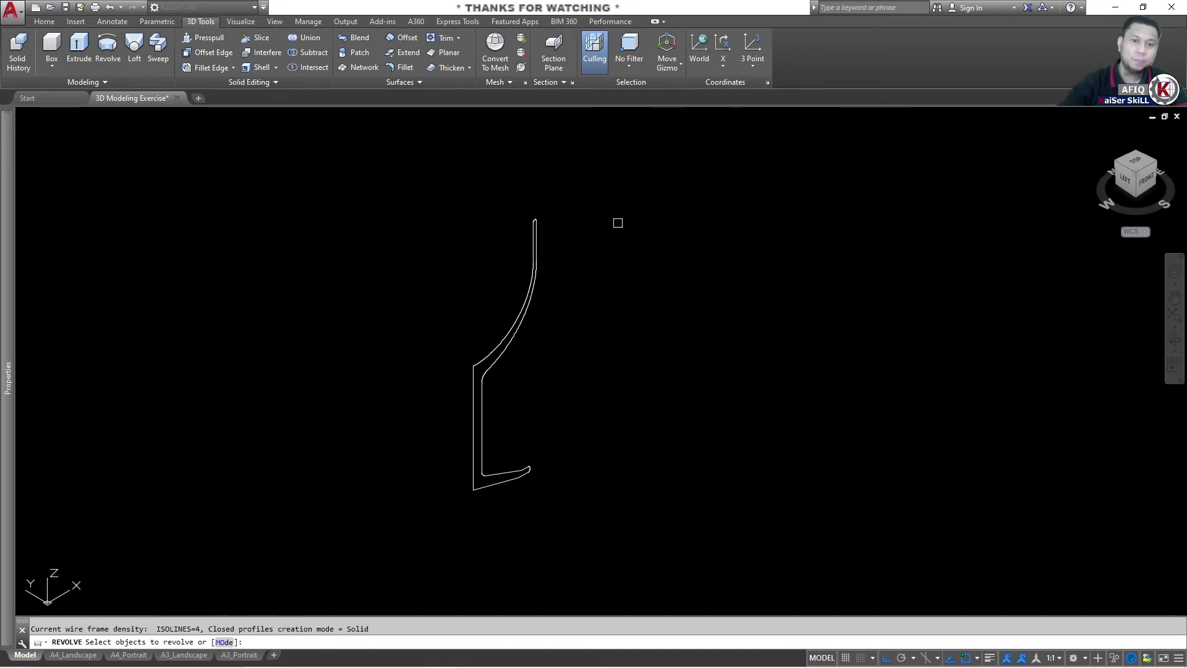
click(518, 329)
key(Return)
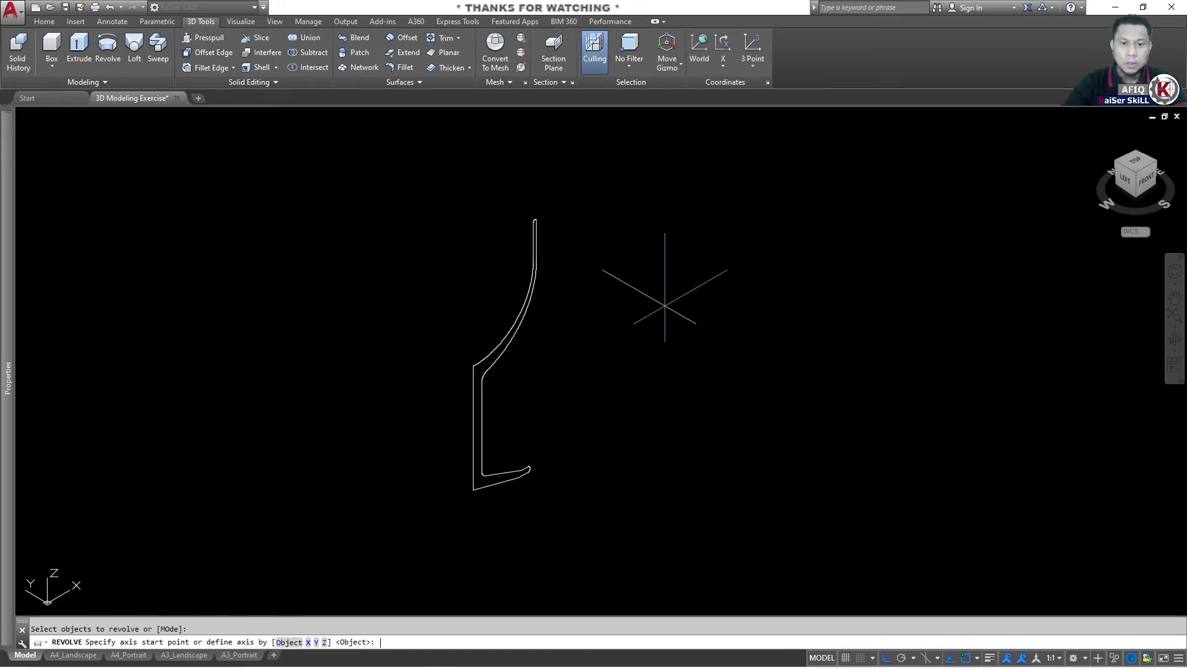
click(474, 366)
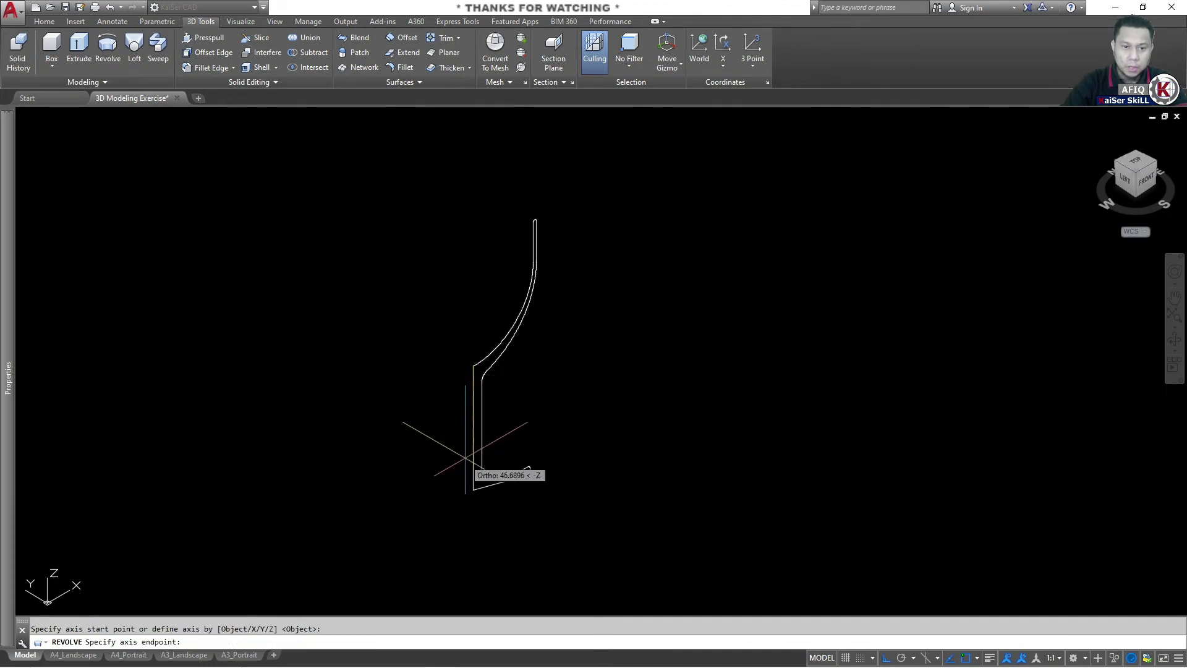
click(474, 490)
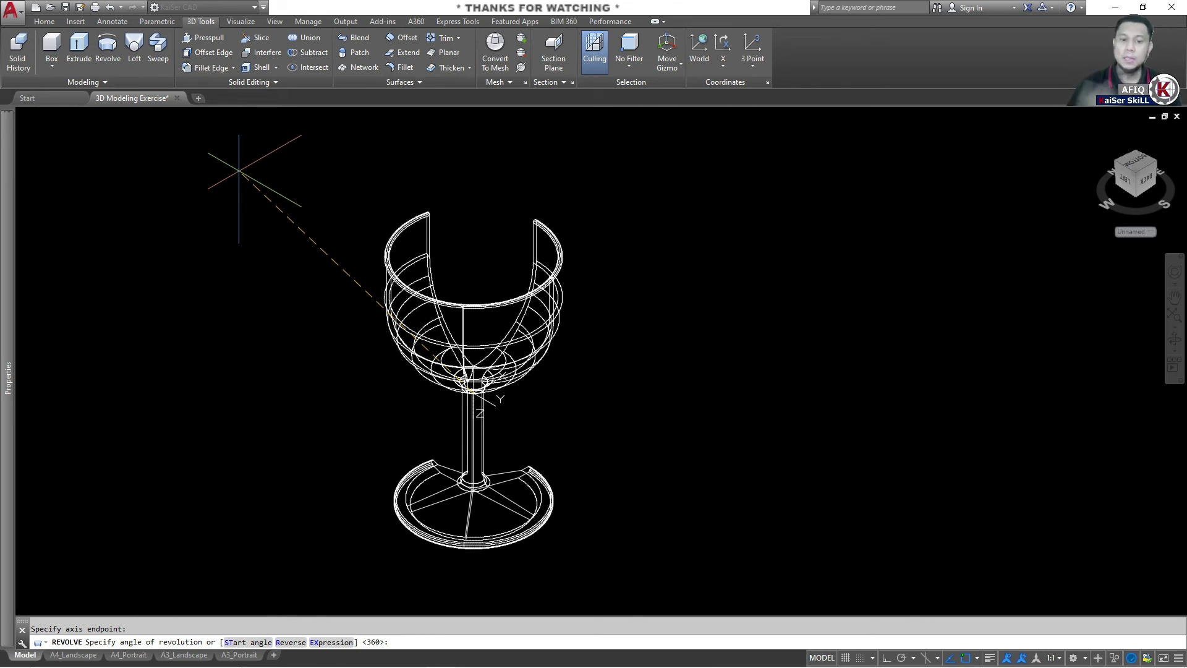
key(Return)
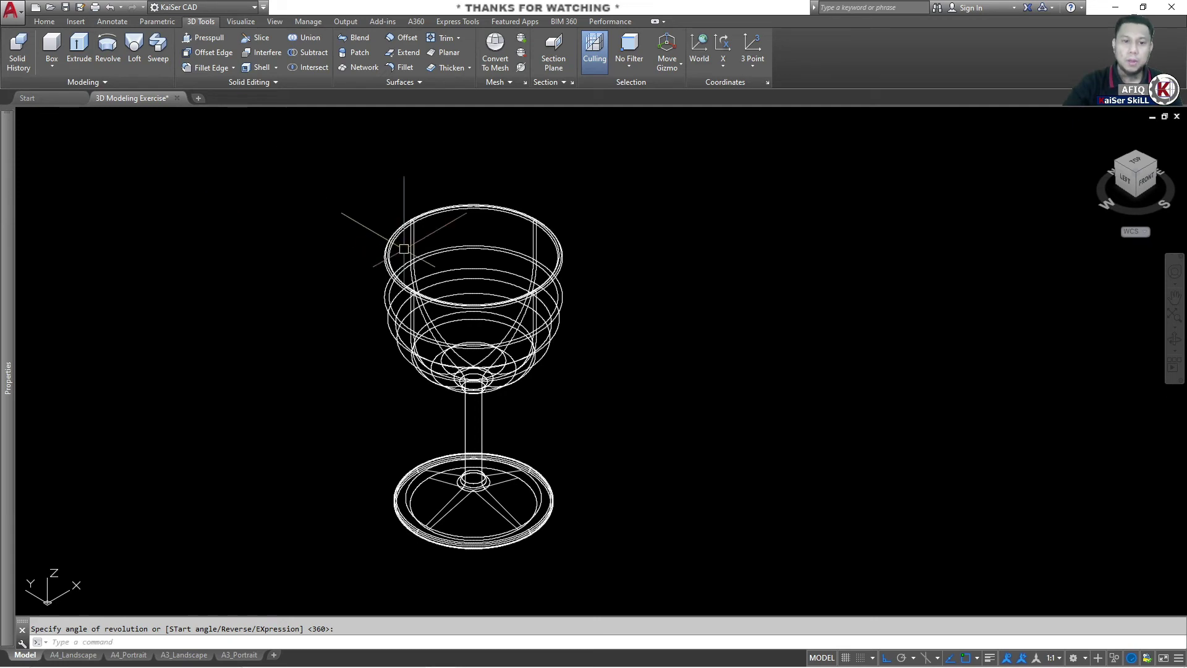
click(105, 120)
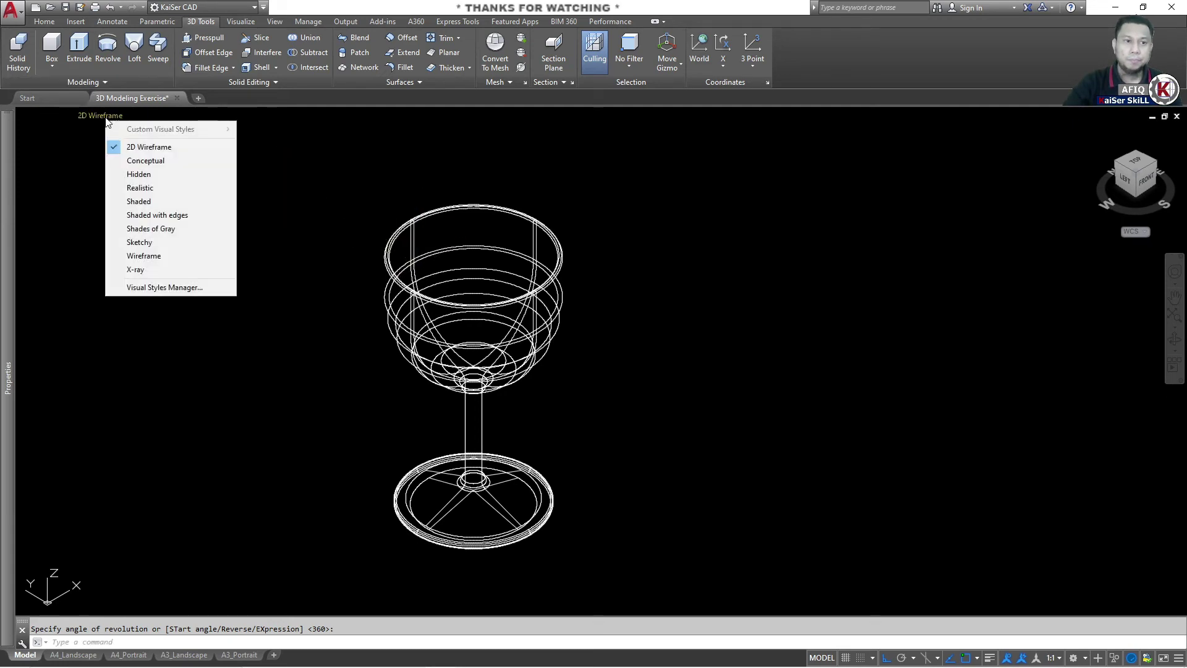
Step: Apply the Realistic visual style to the glass and switch to the reference PDF
click(143, 190)
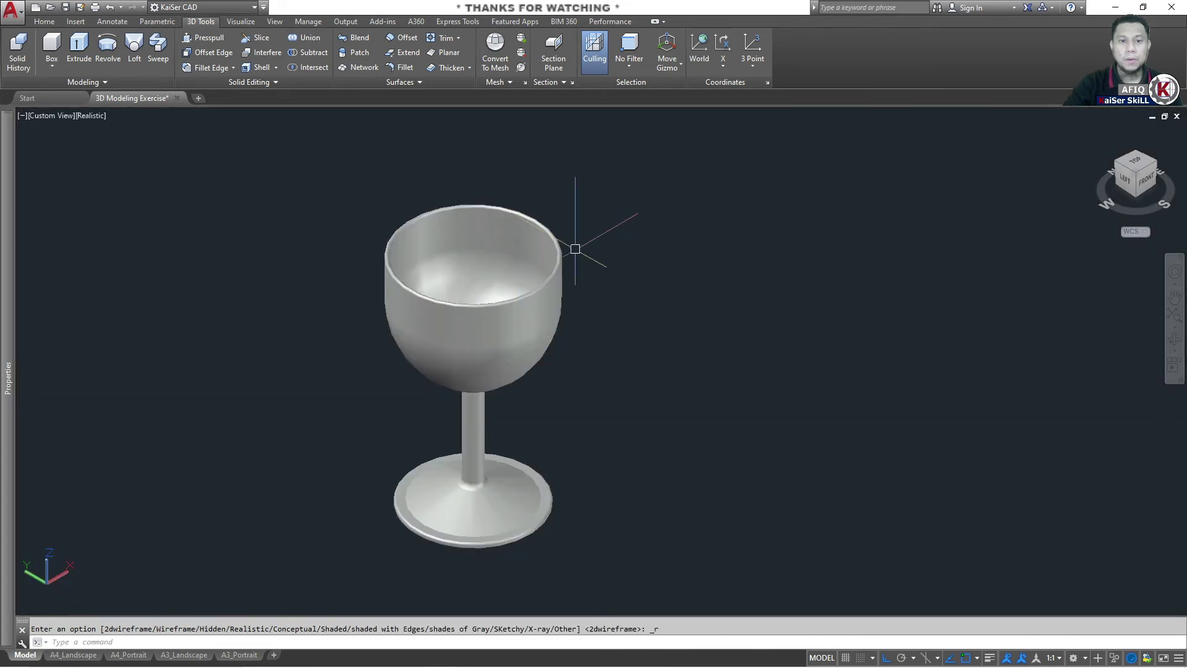
key(alt+Tab)
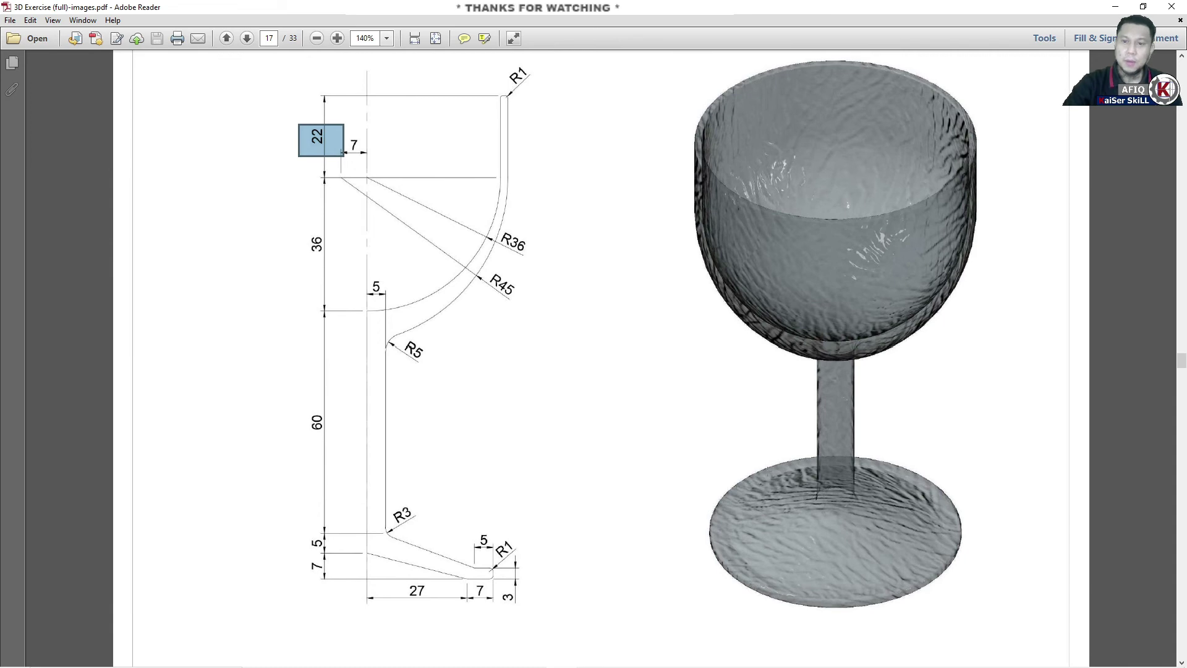
Step: Switch from Adobe Reader back to the AutoCAD wine glass model
key(alt+Tab)
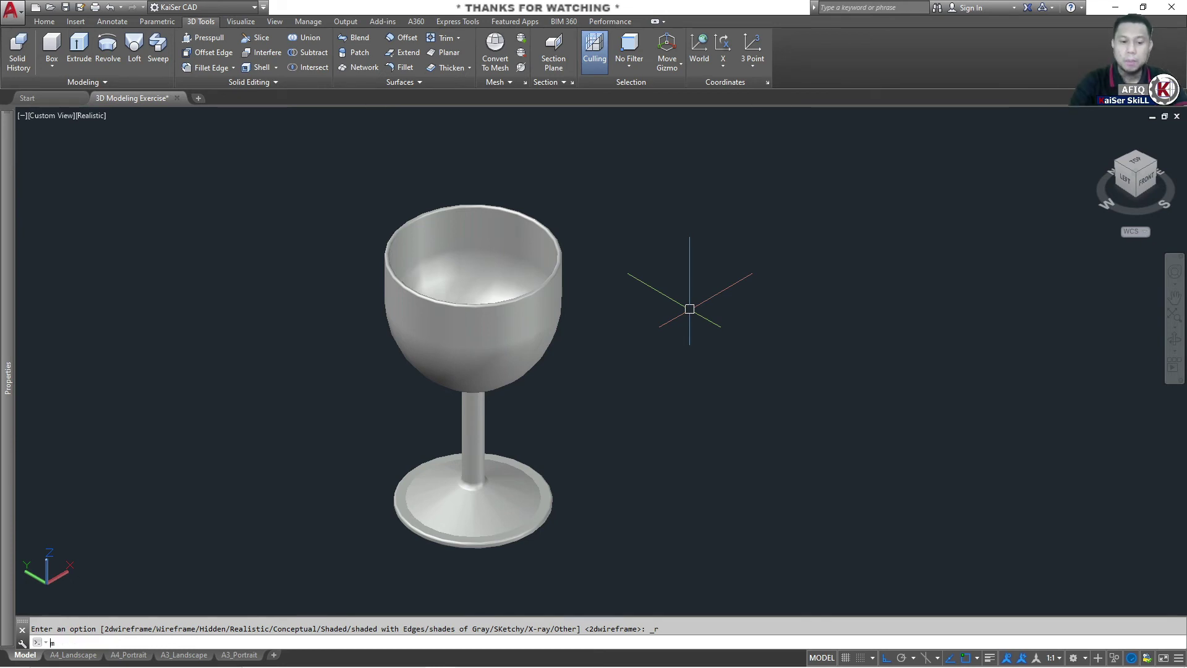
Step: Open the Materials Browser with MAT and filter the library to Glass materials
text(at)
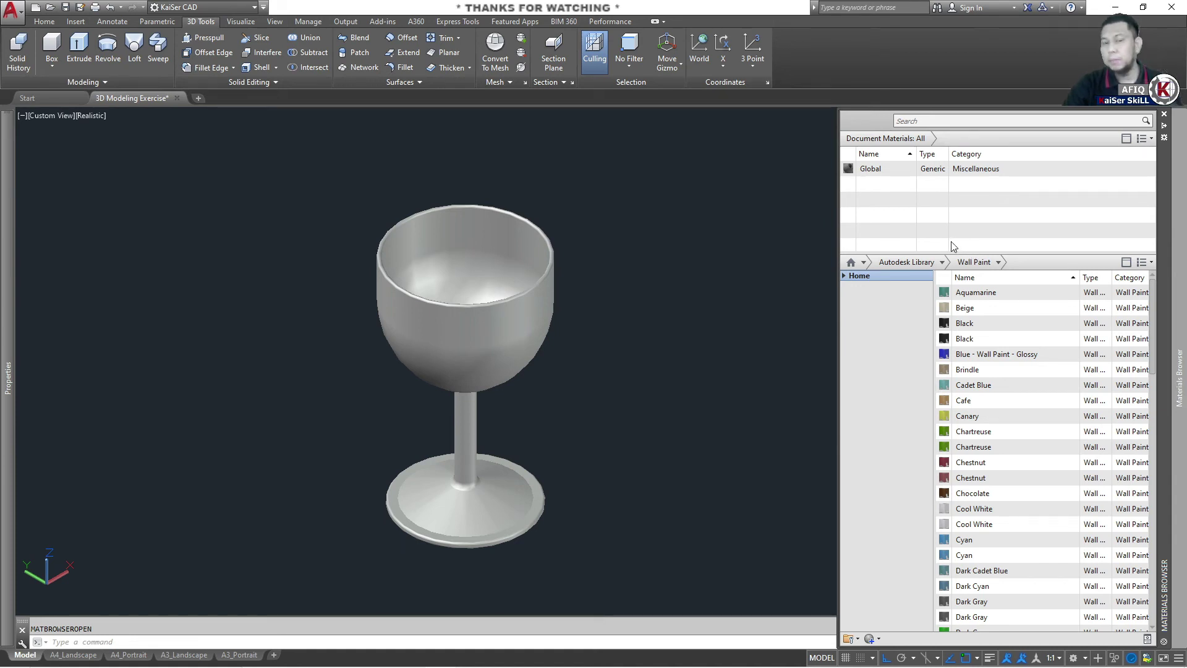
click(942, 262)
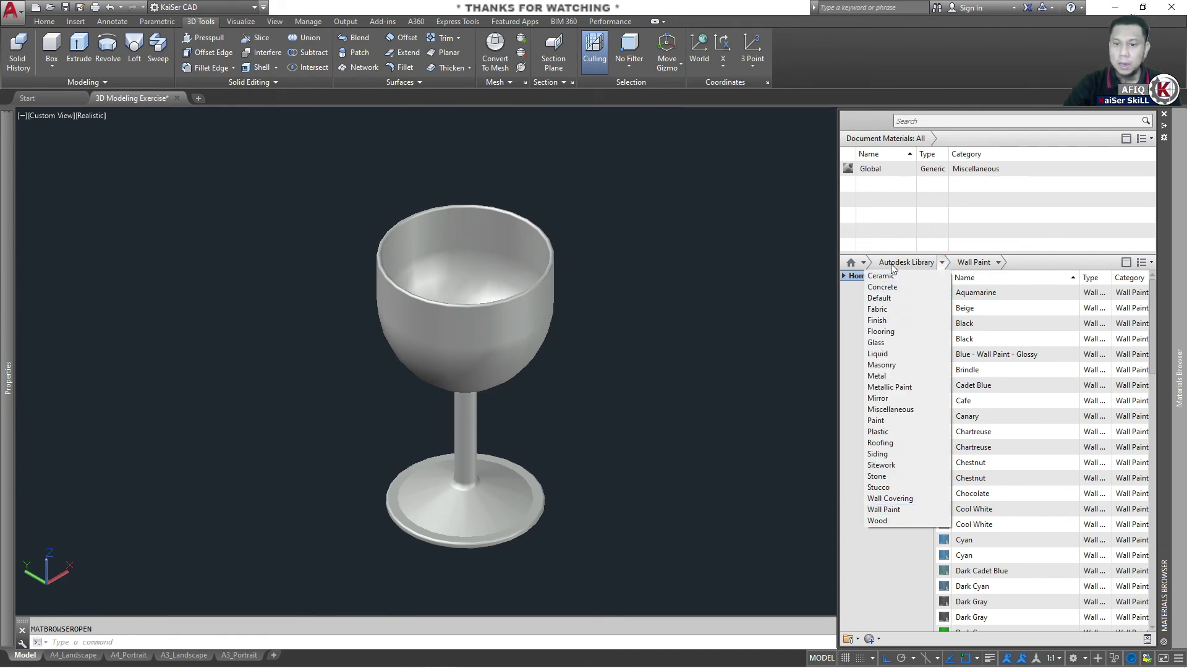
click(884, 343)
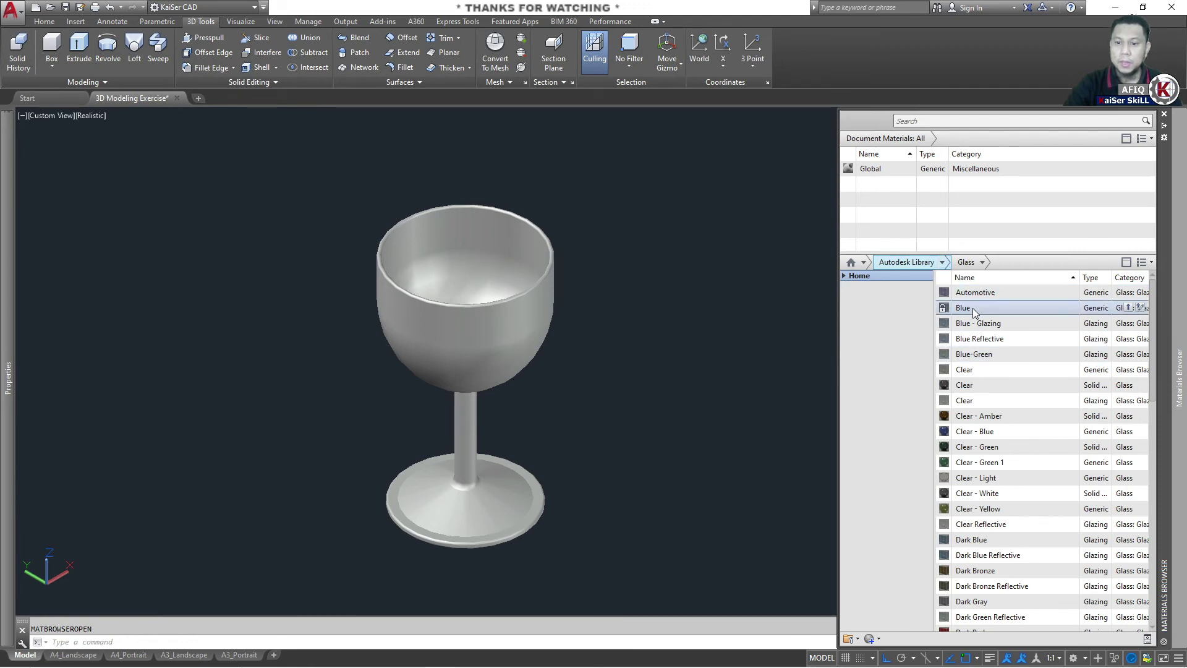
Step: Find Rippled Light Blue in the glass list and add it to the document materials
scroll(979, 341, down, 3)
scroll(974, 368, down, 2)
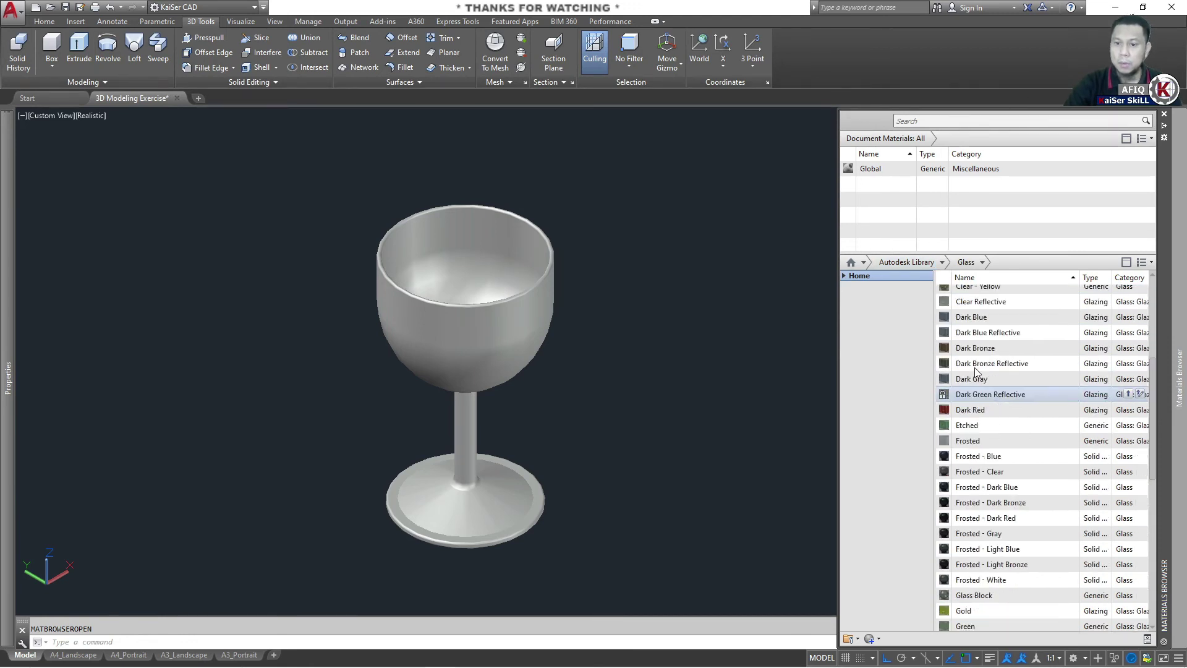
scroll(981, 379, down, 2)
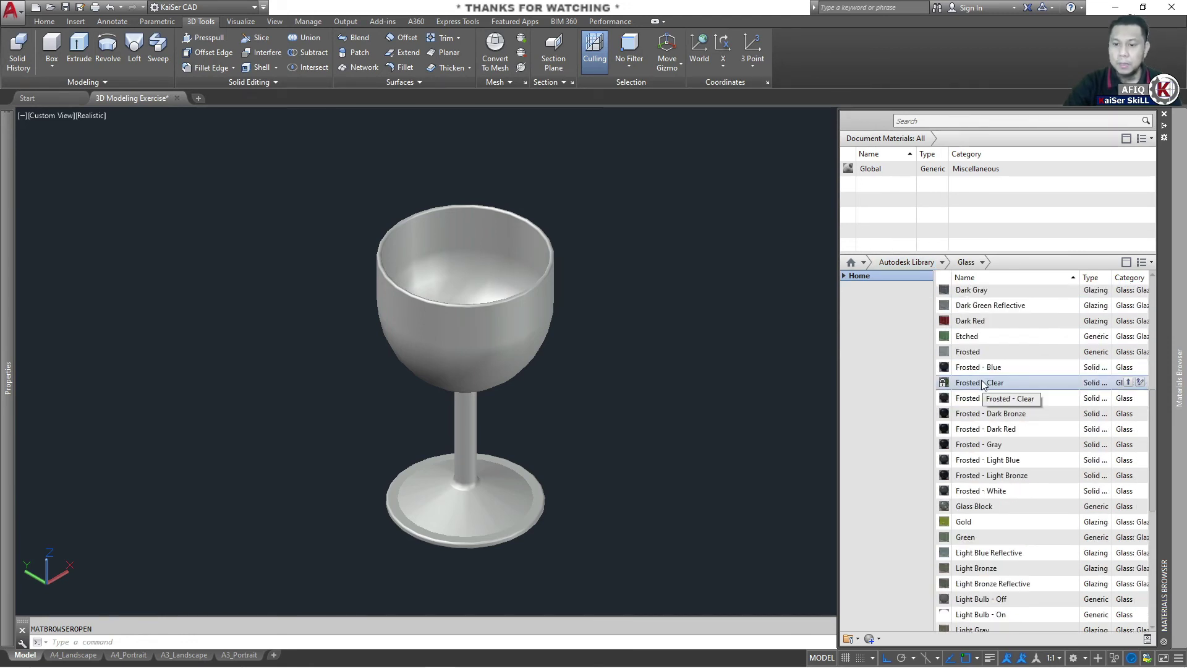
scroll(981, 382, down, 2)
scroll(982, 390, down, 1)
scroll(982, 393, down, 2)
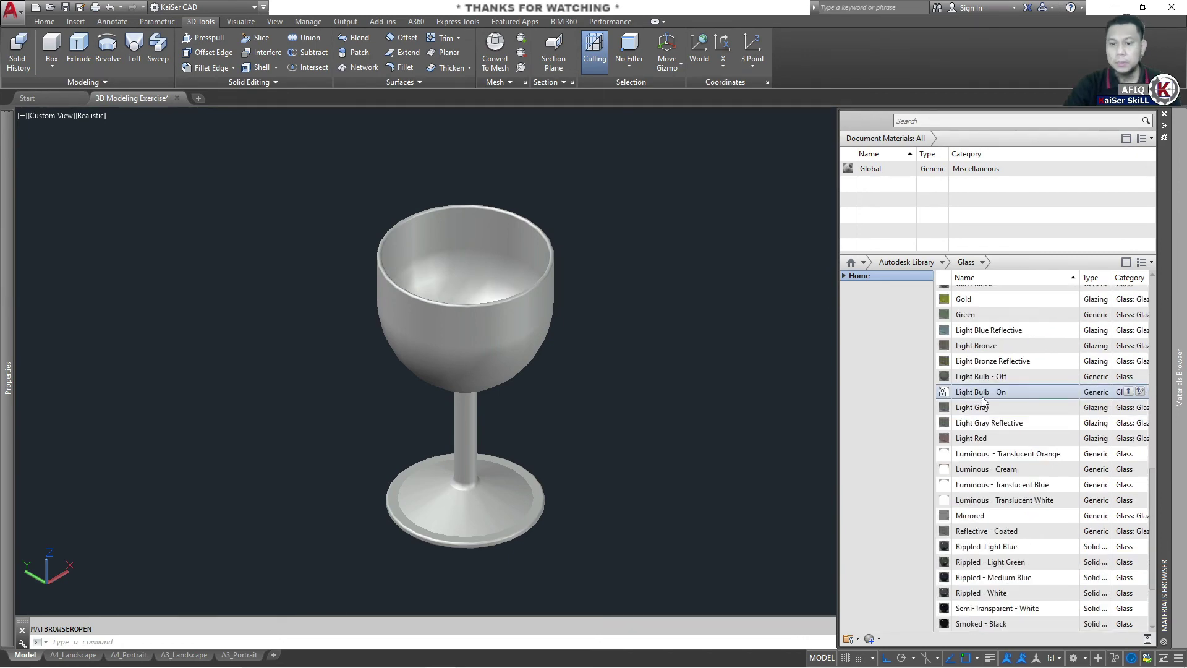
scroll(981, 400, up, 6)
scroll(981, 397, up, 4)
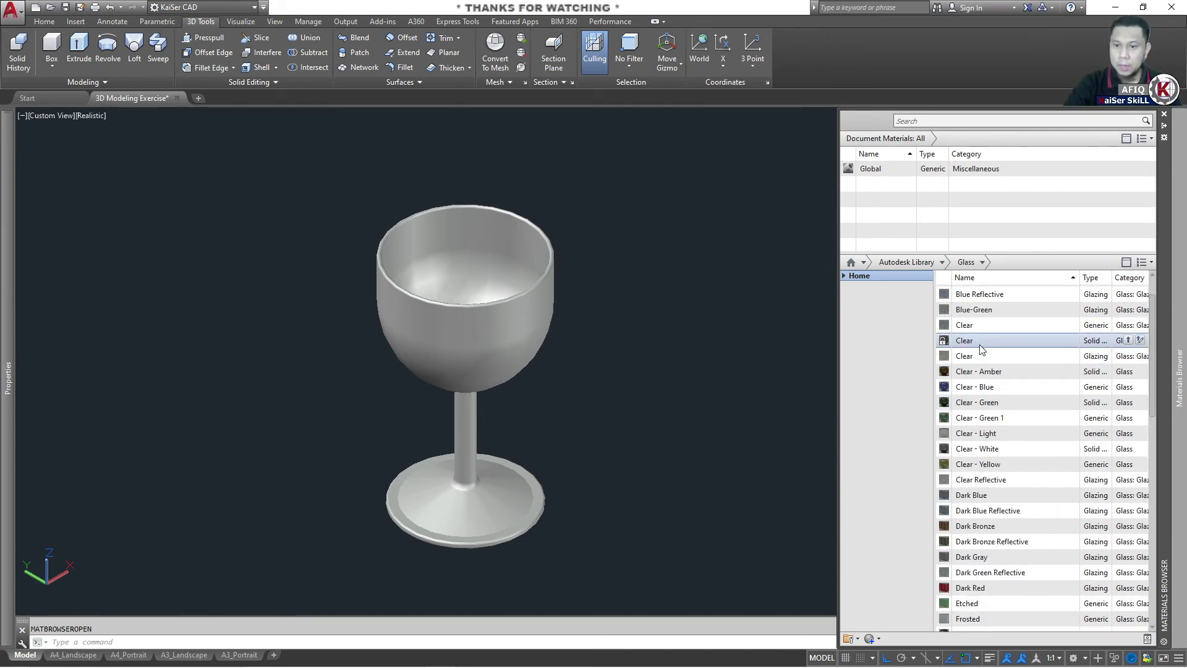
scroll(981, 380, down, 4)
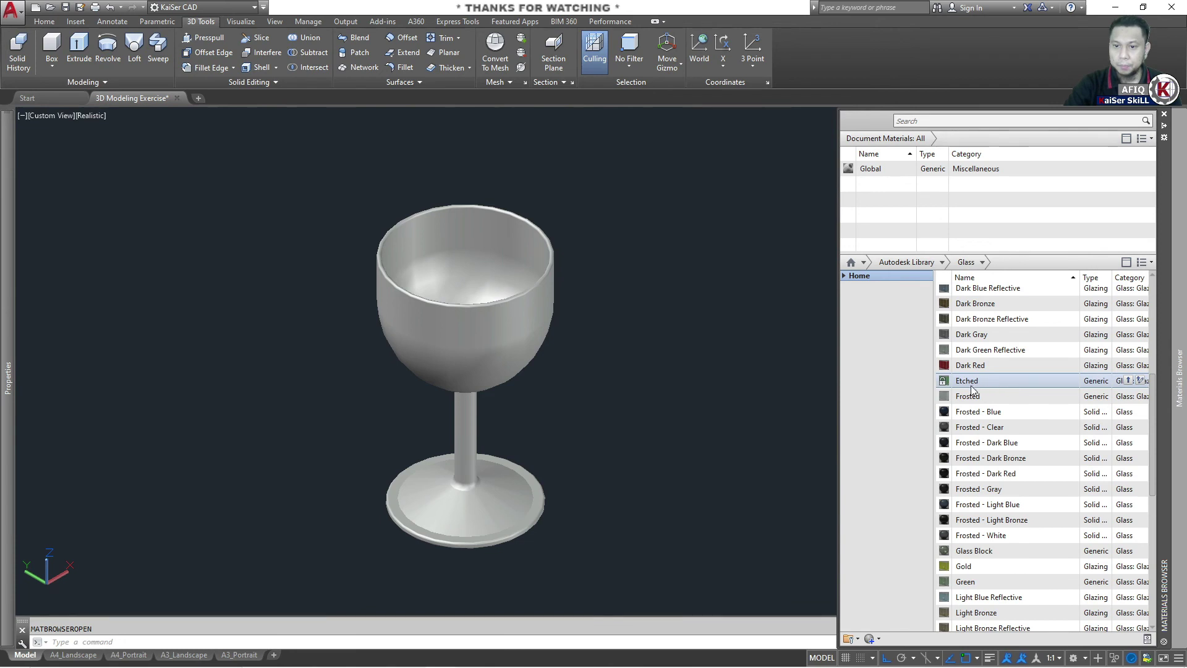
scroll(981, 378, down, 3)
scroll(970, 389, down, 4)
scroll(968, 393, down, 1)
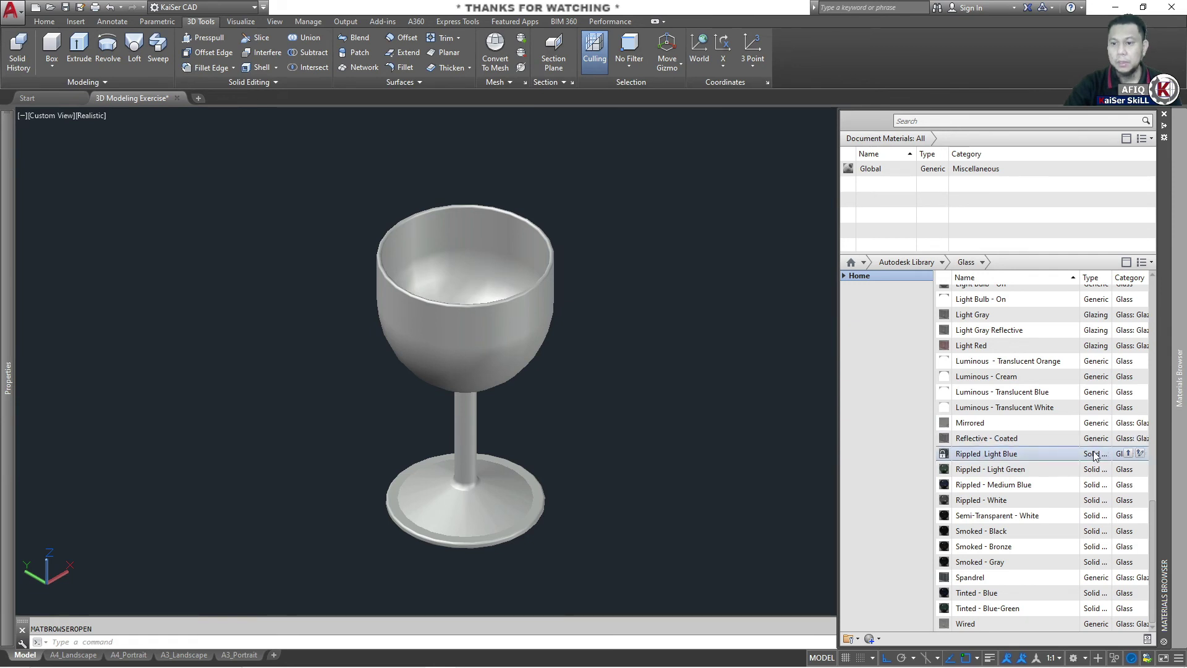
click(1128, 453)
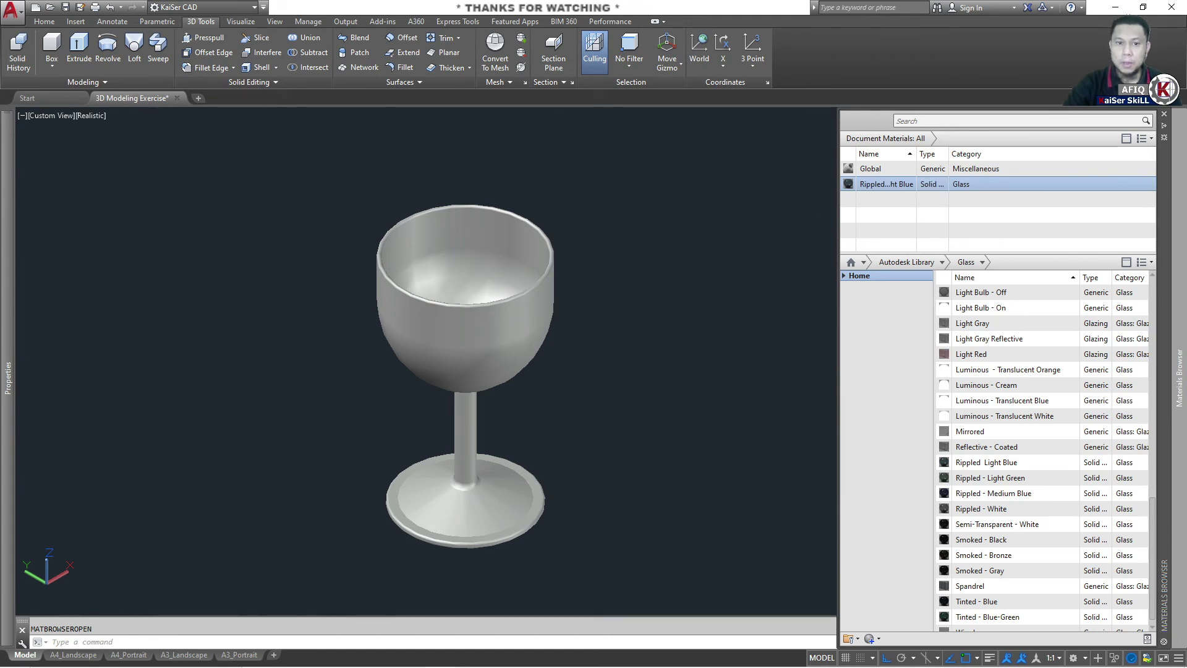
Step: Window-select the whole wine glass and assign it the Rippled Light Blue material
click(1164, 114)
click(614, 264)
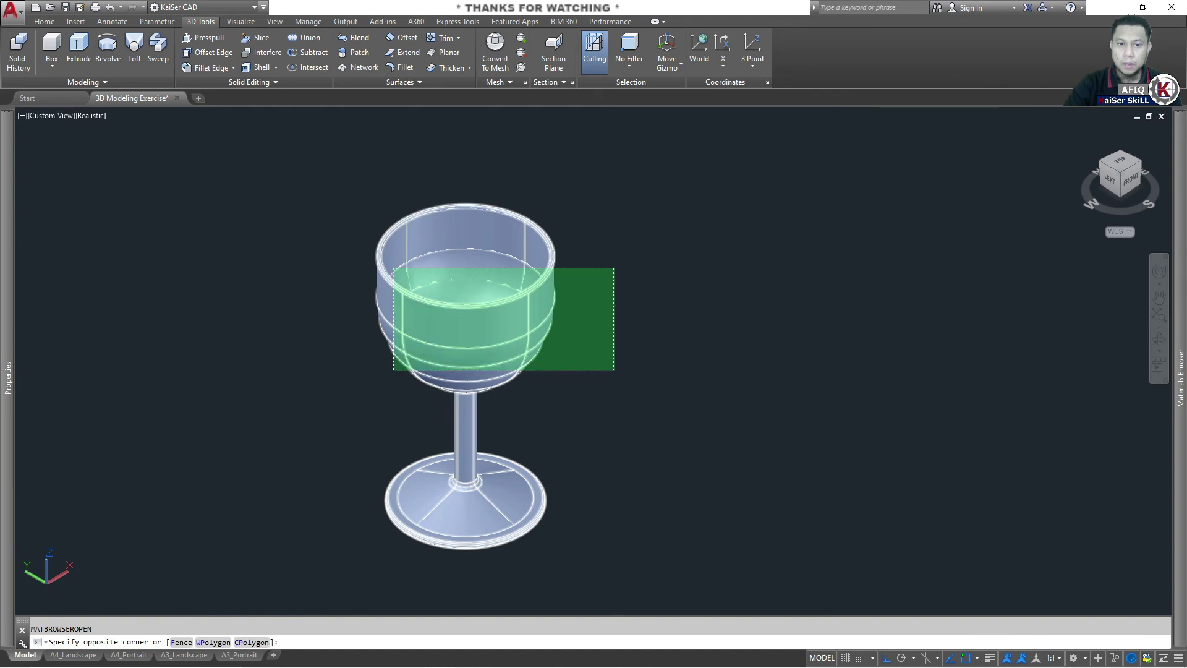
click(392, 371)
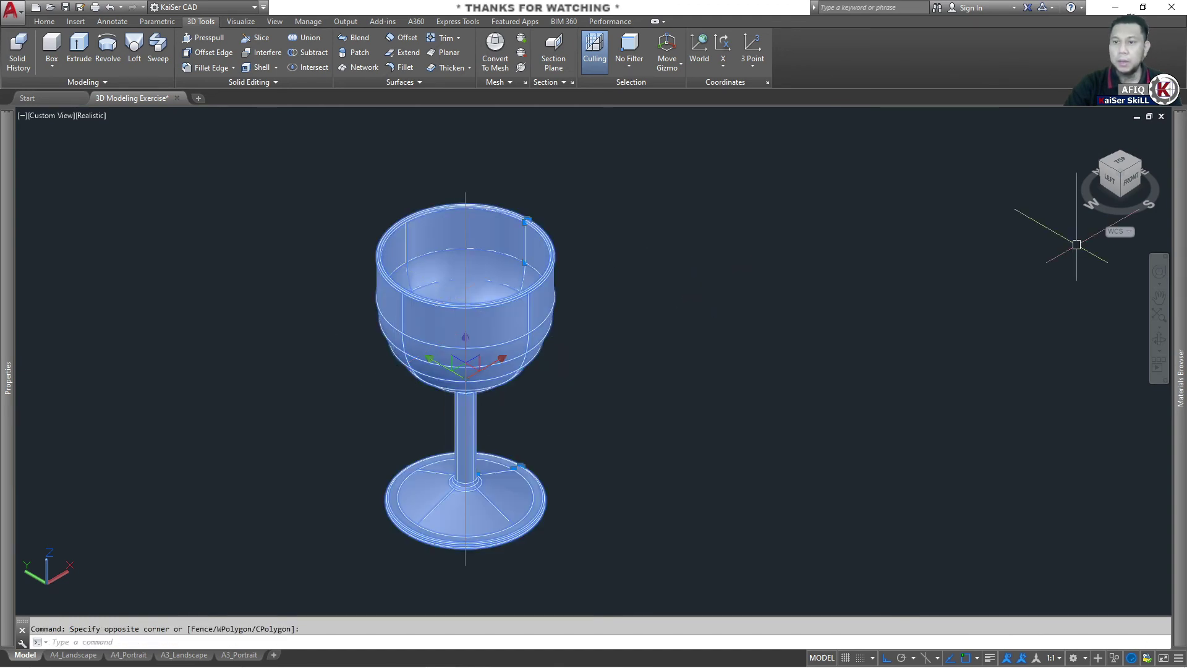
click(1179, 259)
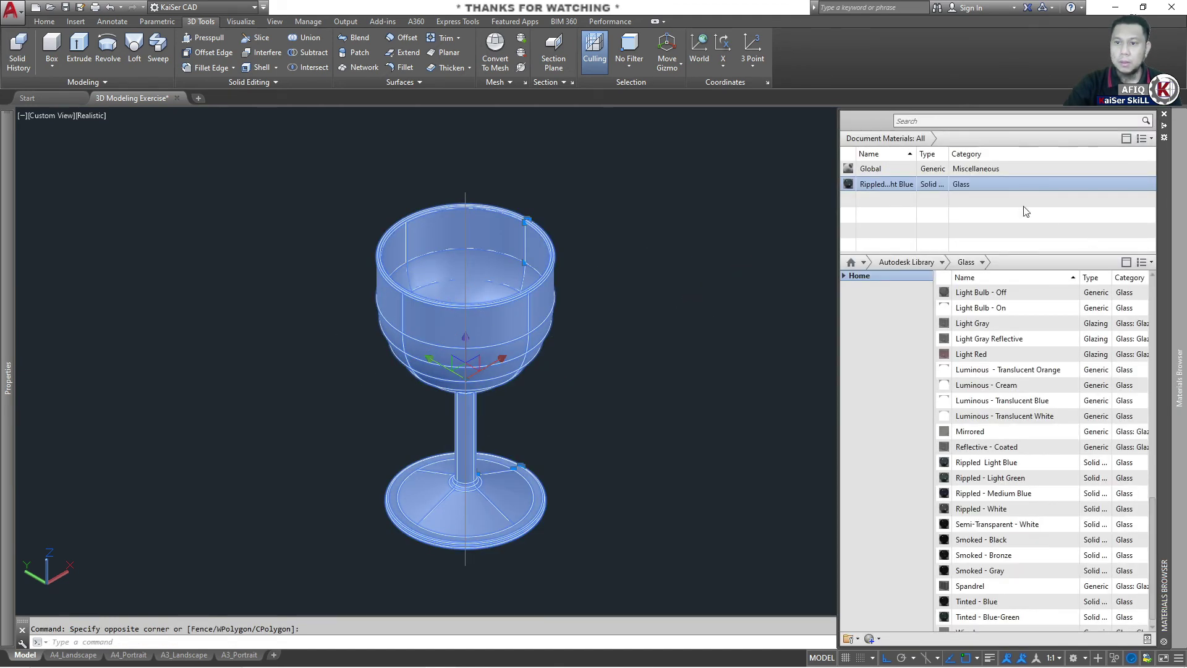
right_click(895, 184)
click(907, 185)
right_click(909, 184)
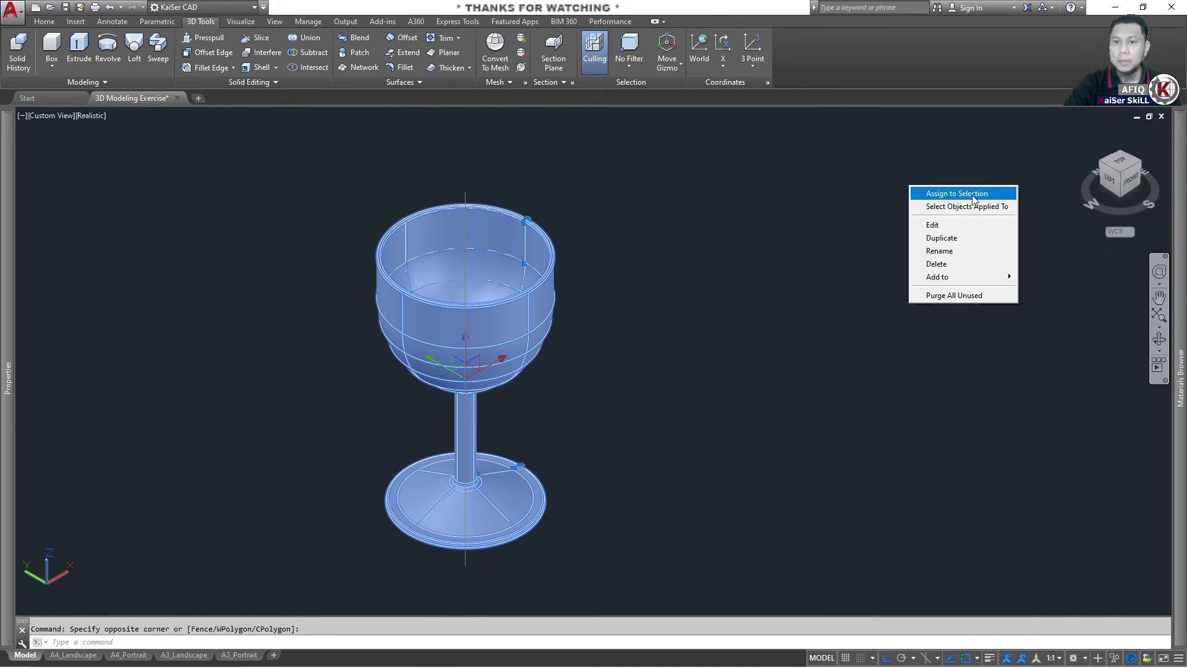
click(972, 195)
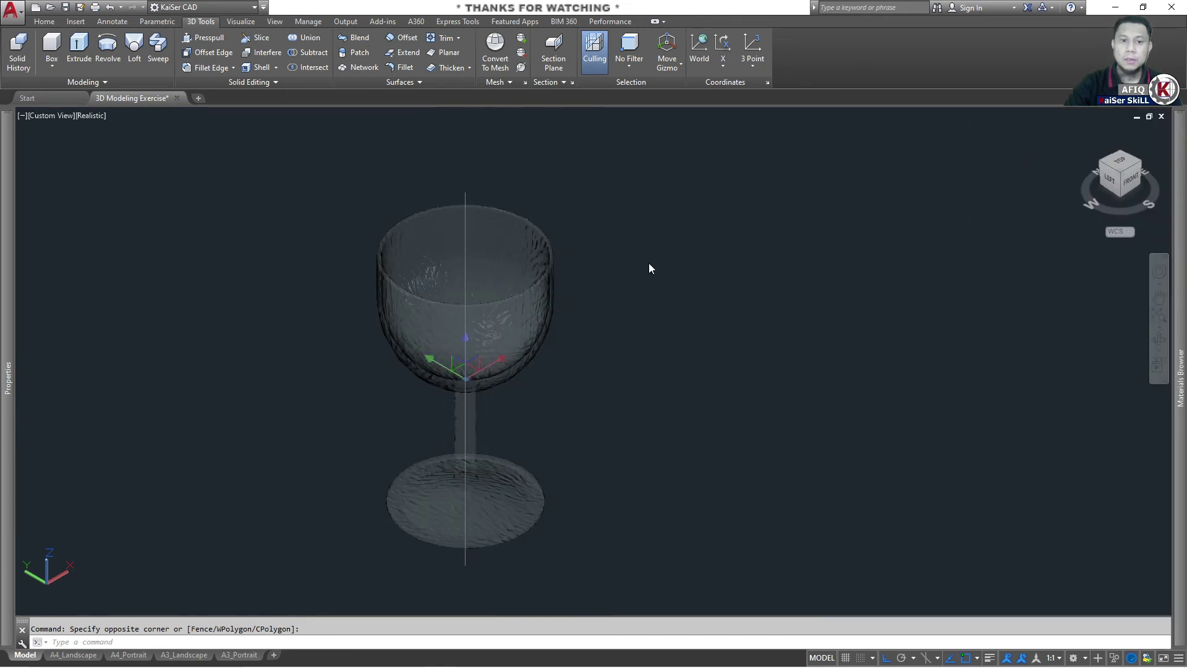
key(Escape)
scroll(424, 346, up, 2)
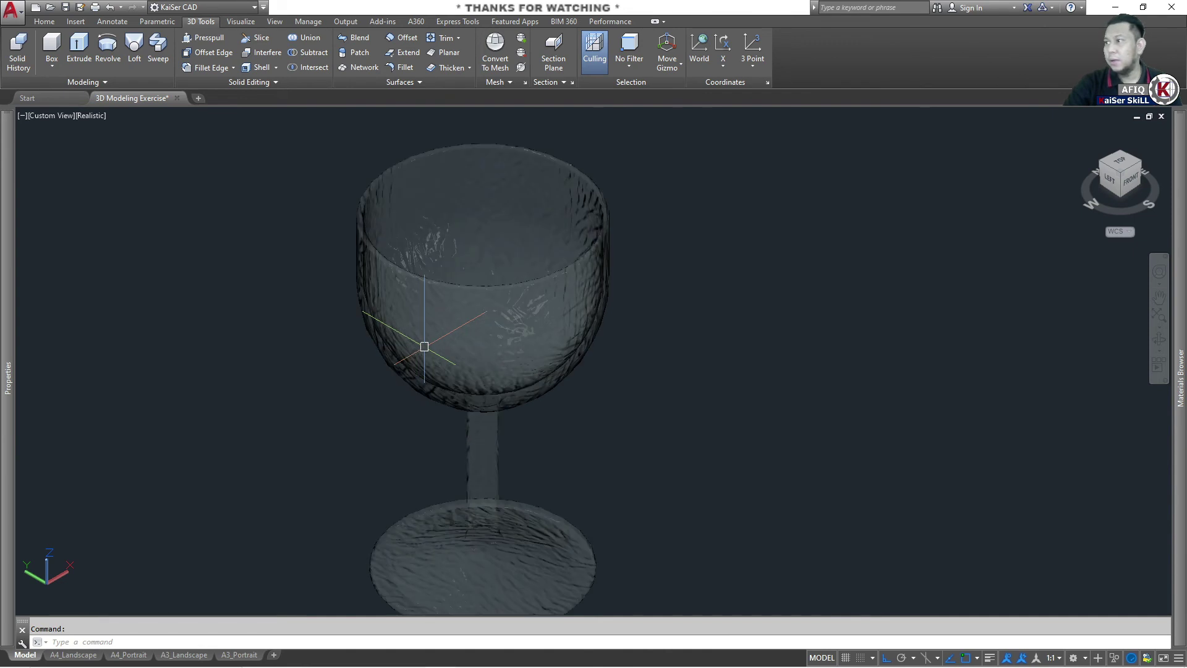
click(424, 345)
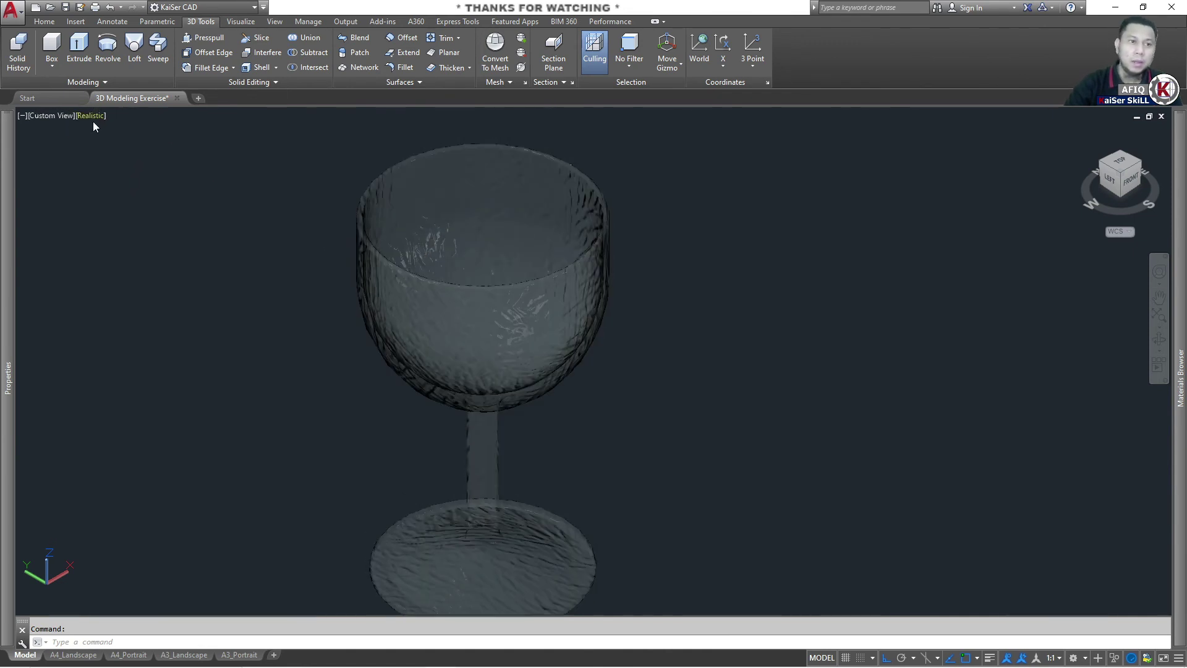
click(91, 118)
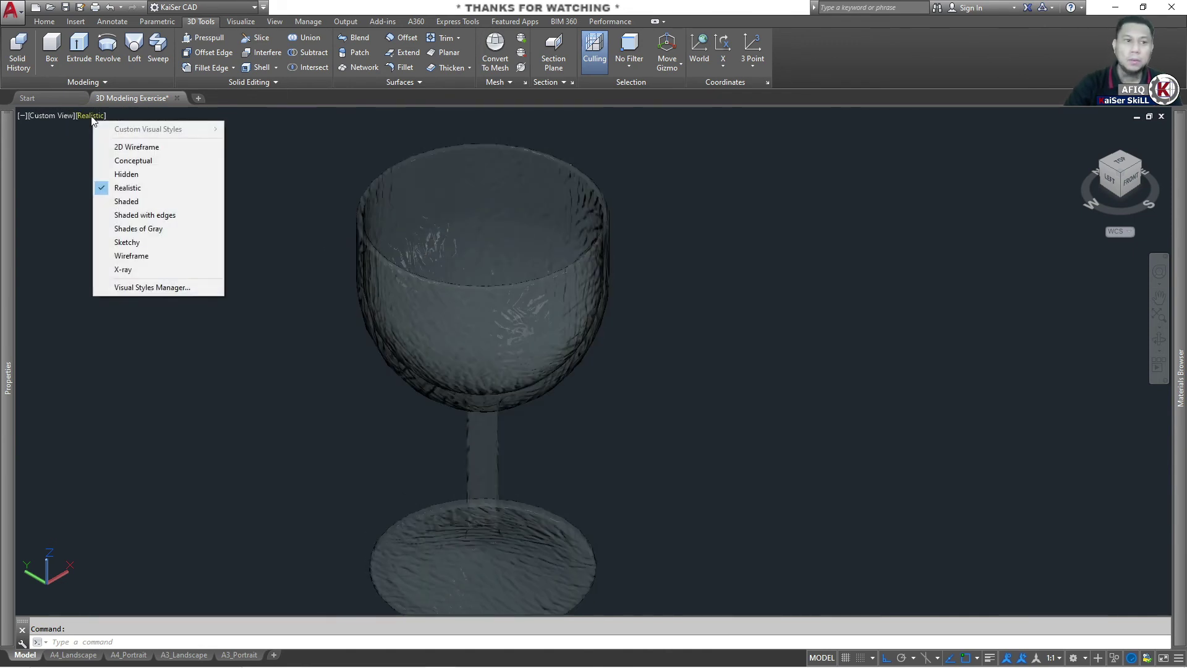
click(150, 164)
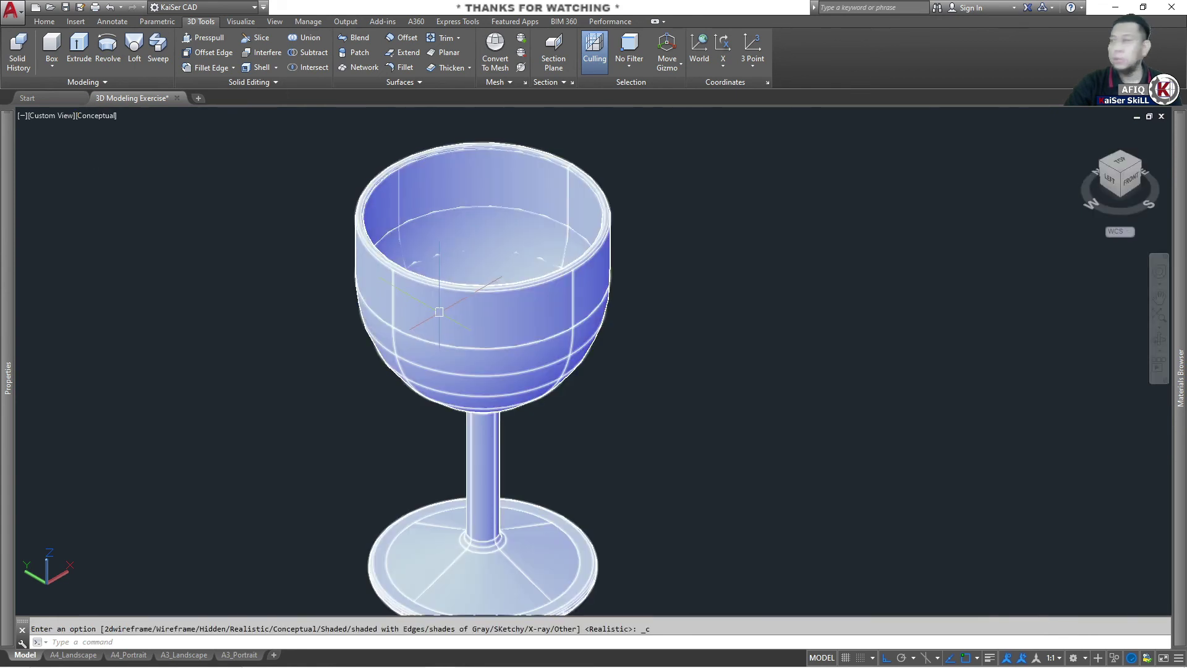
right_click(83, 121)
click(88, 127)
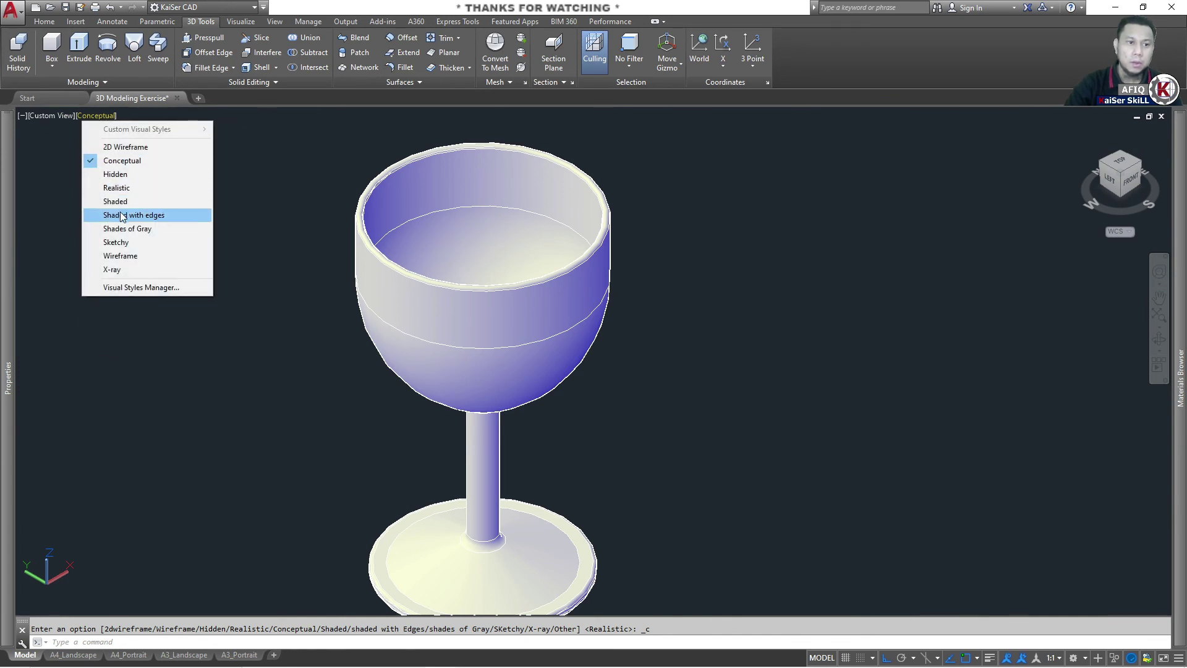
click(127, 188)
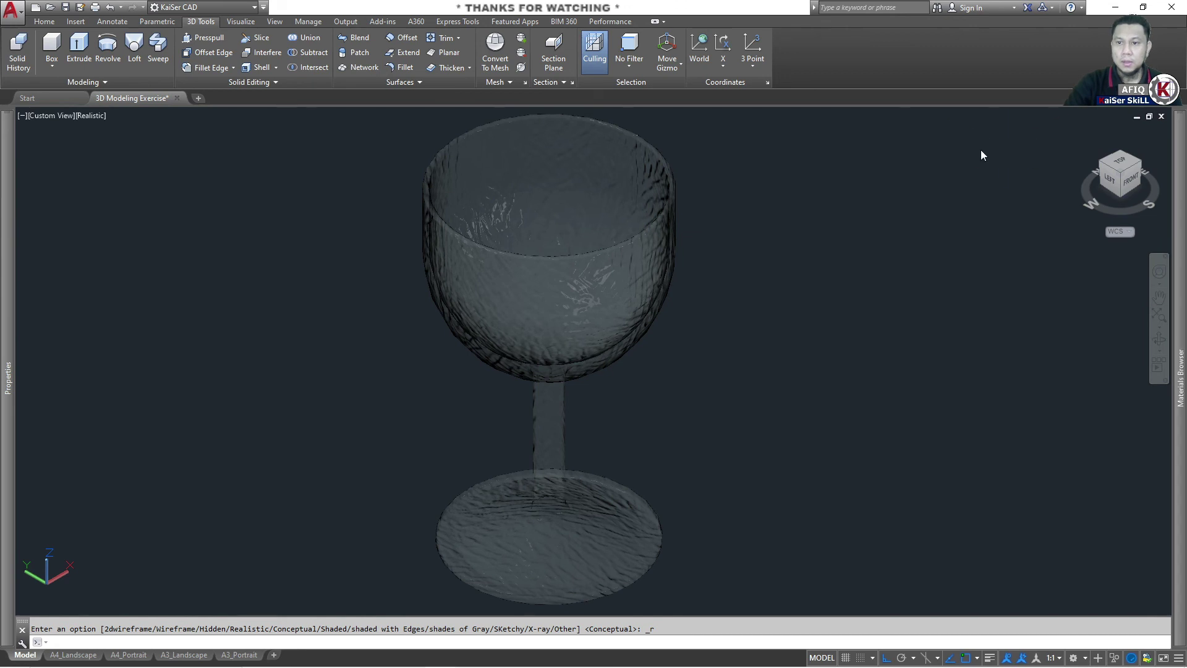
right_click(1080, 132)
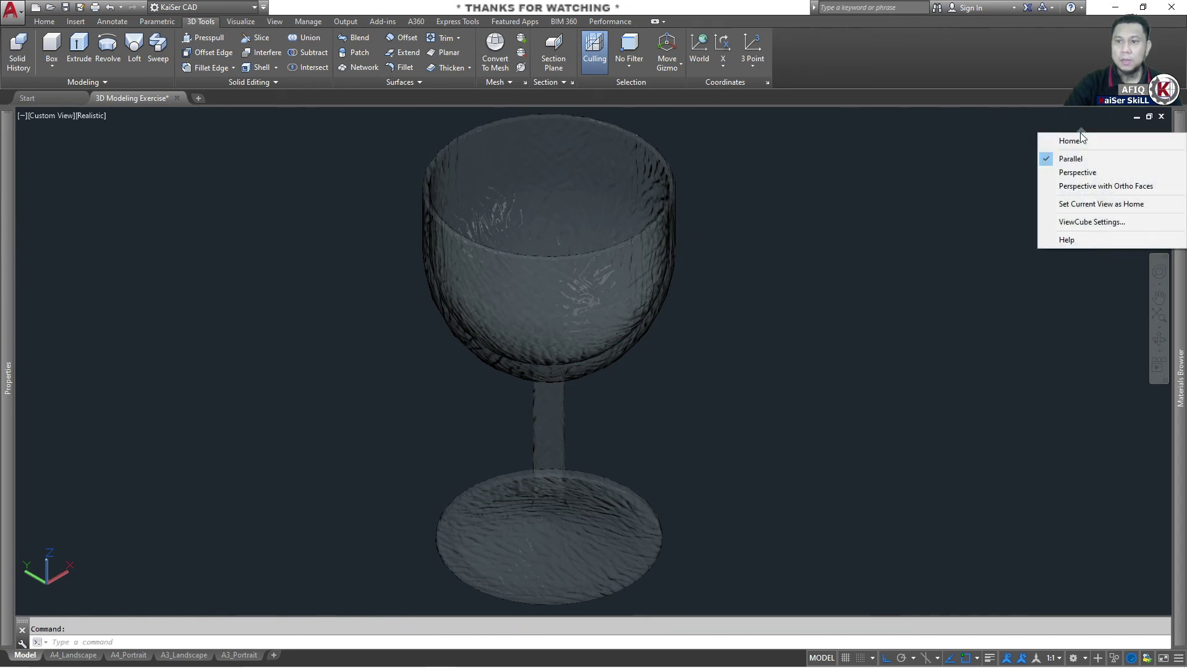
Step: Switch the view projection from parallel to Perspective via the ViewCube menu
click(1074, 173)
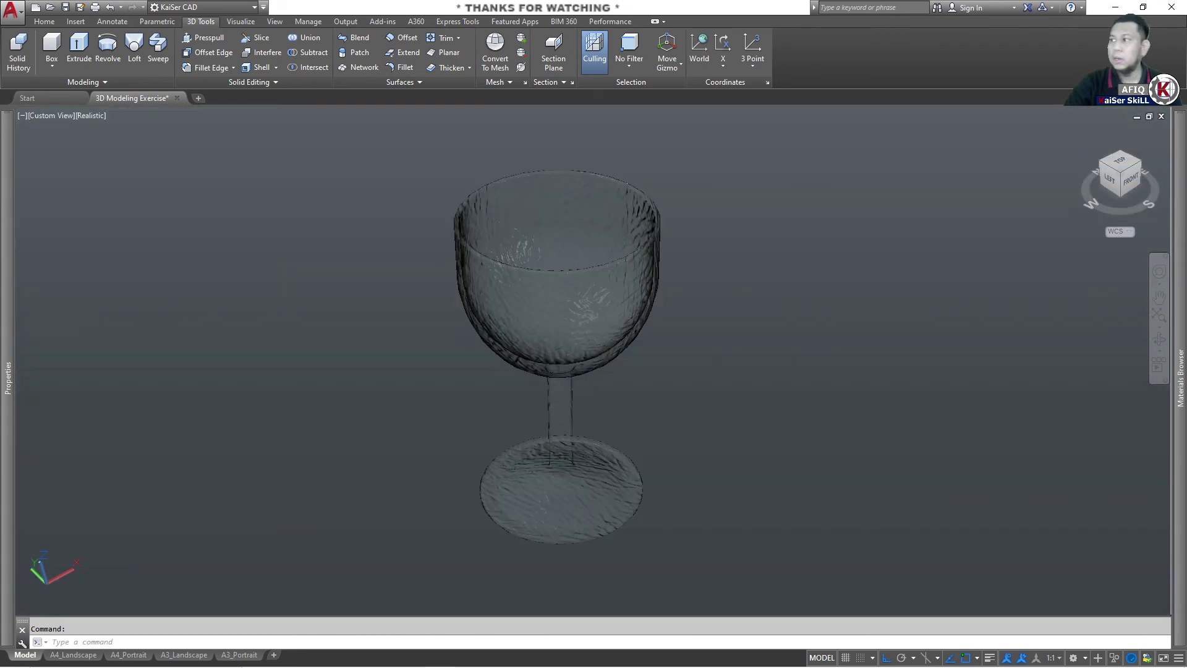